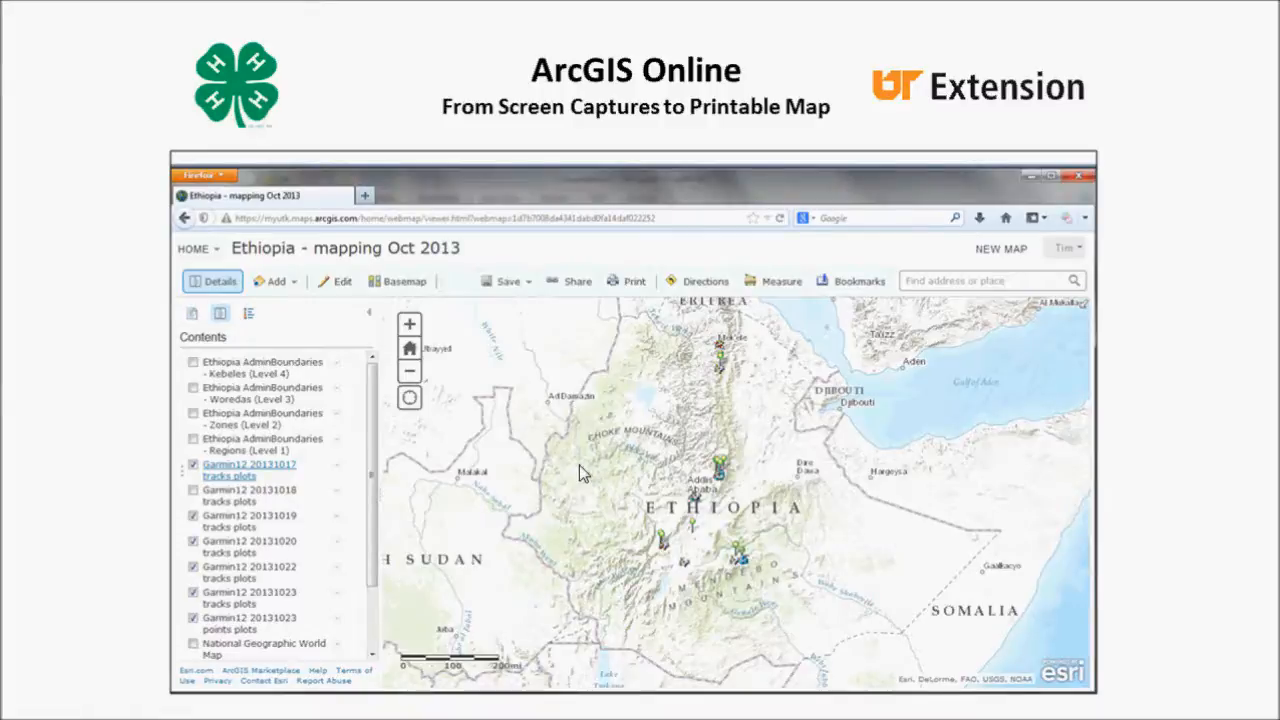
# - Switch from the slideshow to the Ethiopia - mapping Oct 2013 web map in the browser
pyautogui.click(50, 457)
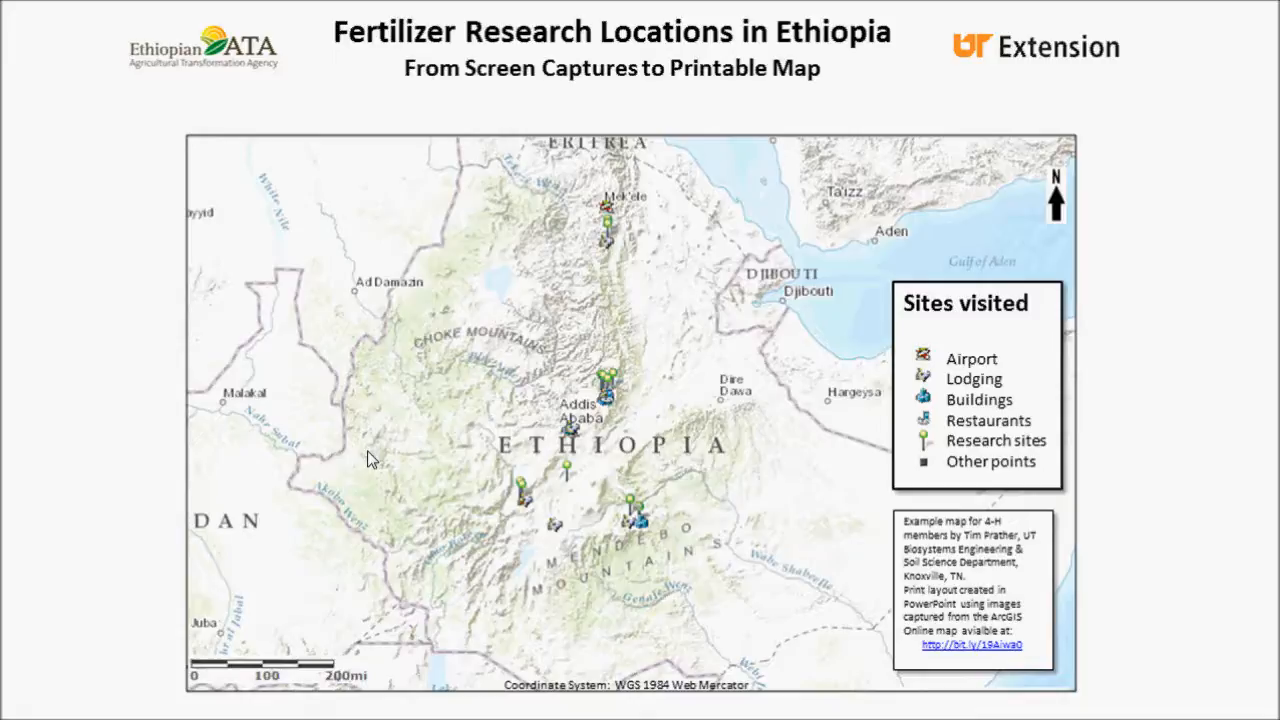
pyautogui.hotkey('alt', 'Tab')
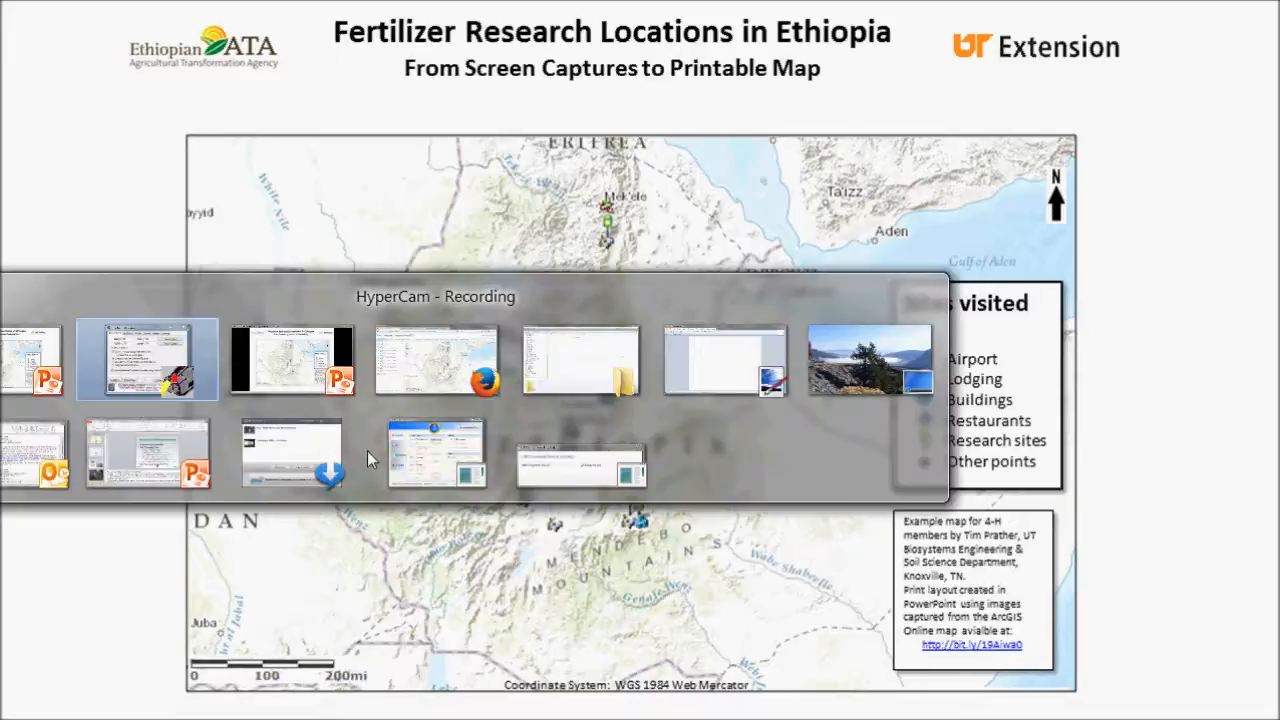
pyautogui.hotkey('alt', 'Tab')
pyautogui.hotkey('alt', 'Tab')
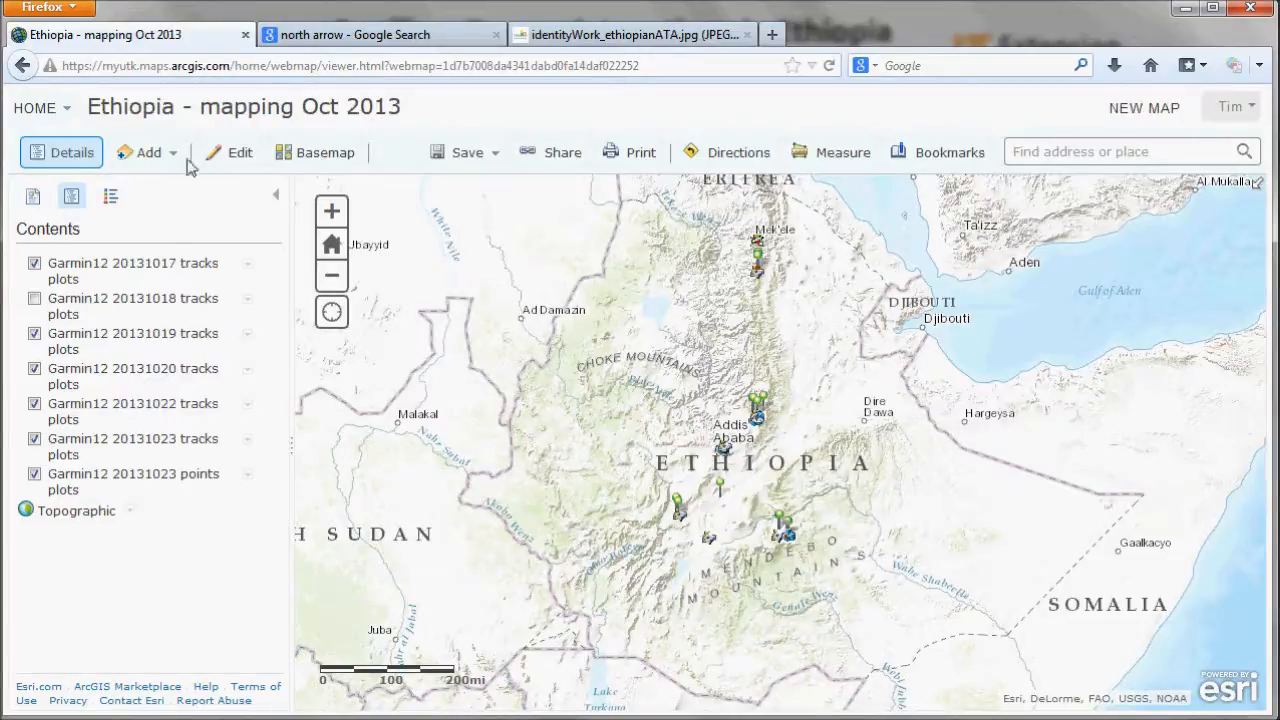
pyautogui.click(112, 198)
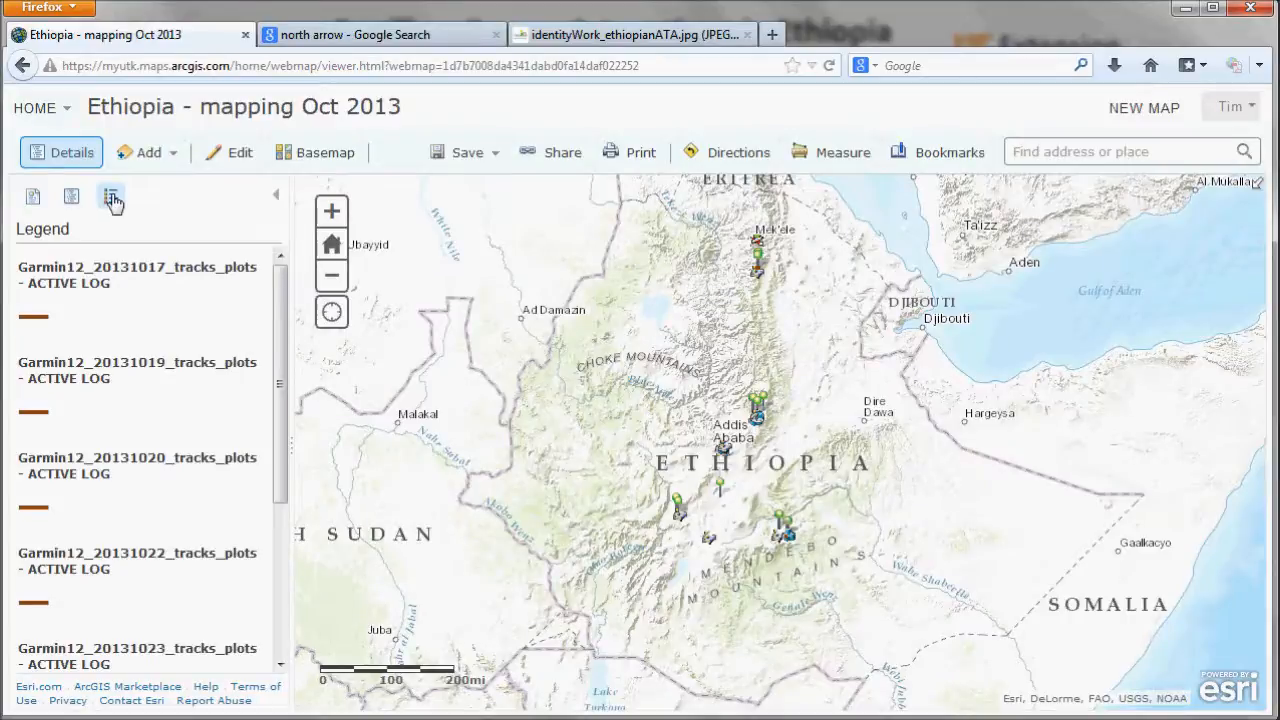
pyautogui.click(70, 197)
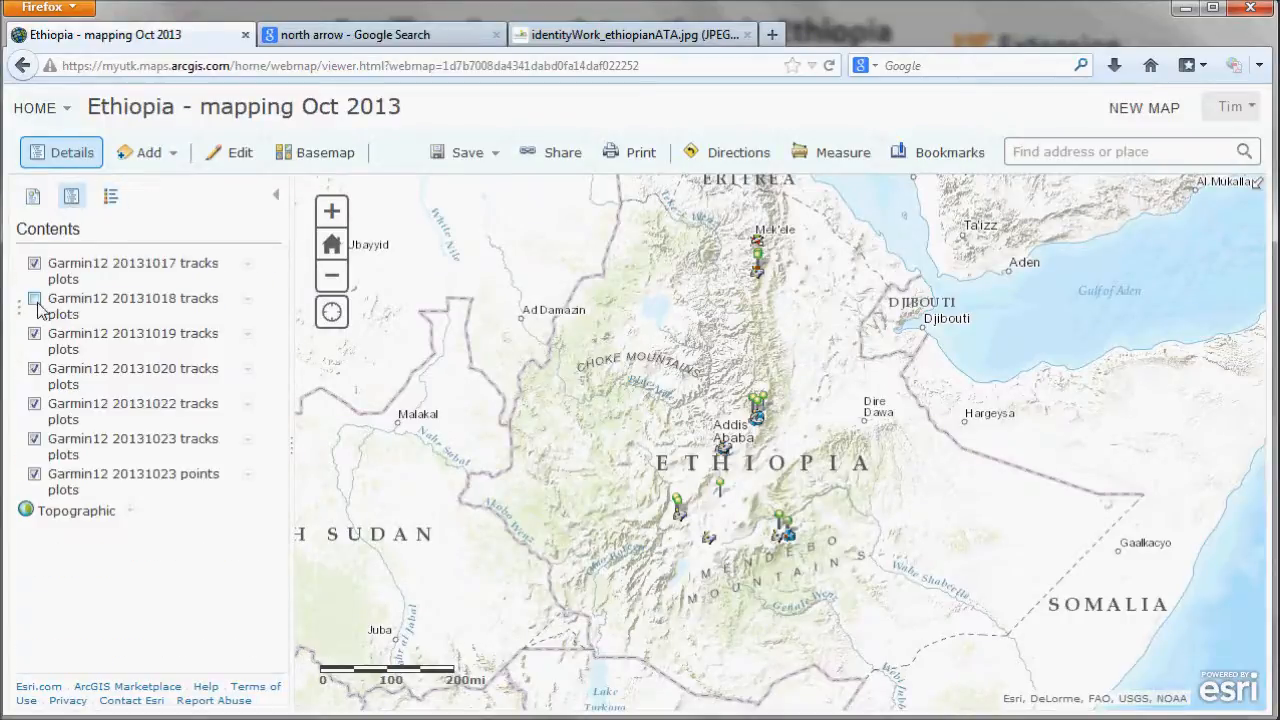
pyautogui.click(34, 333)
pyautogui.click(34, 370)
pyautogui.click(34, 404)
pyautogui.click(110, 196)
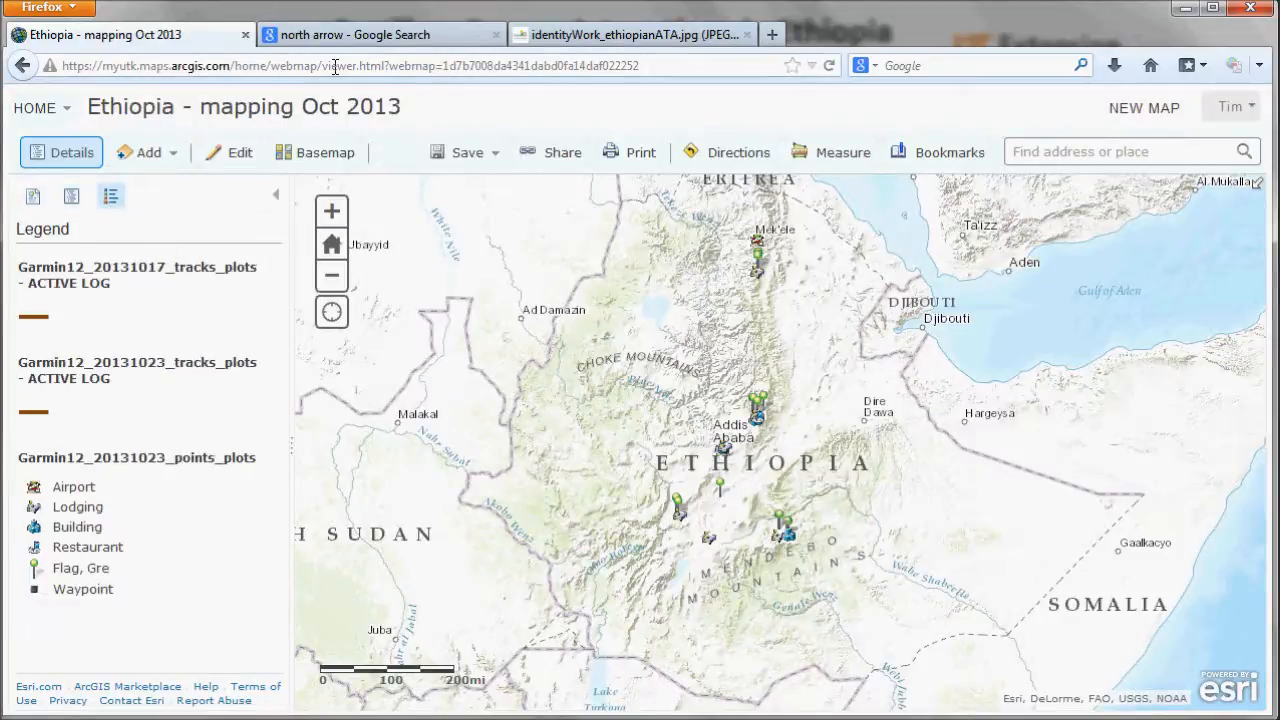
pyautogui.click(70, 197)
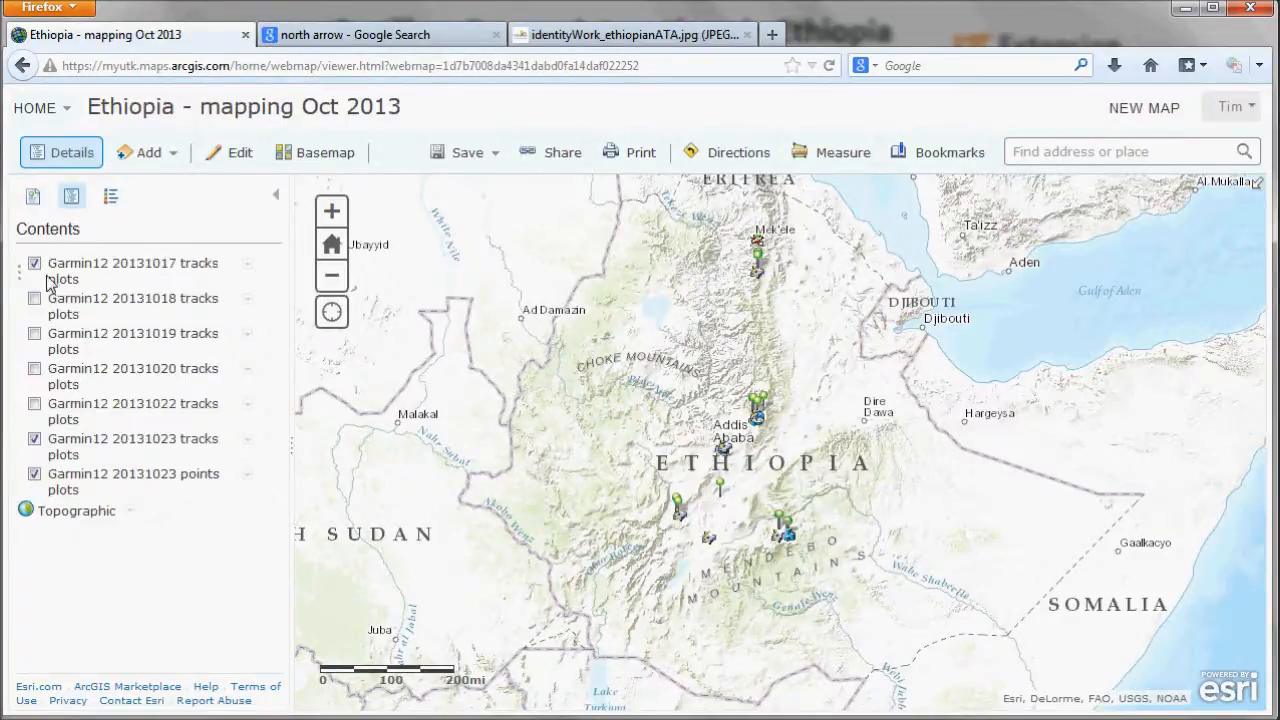
pyautogui.click(110, 196)
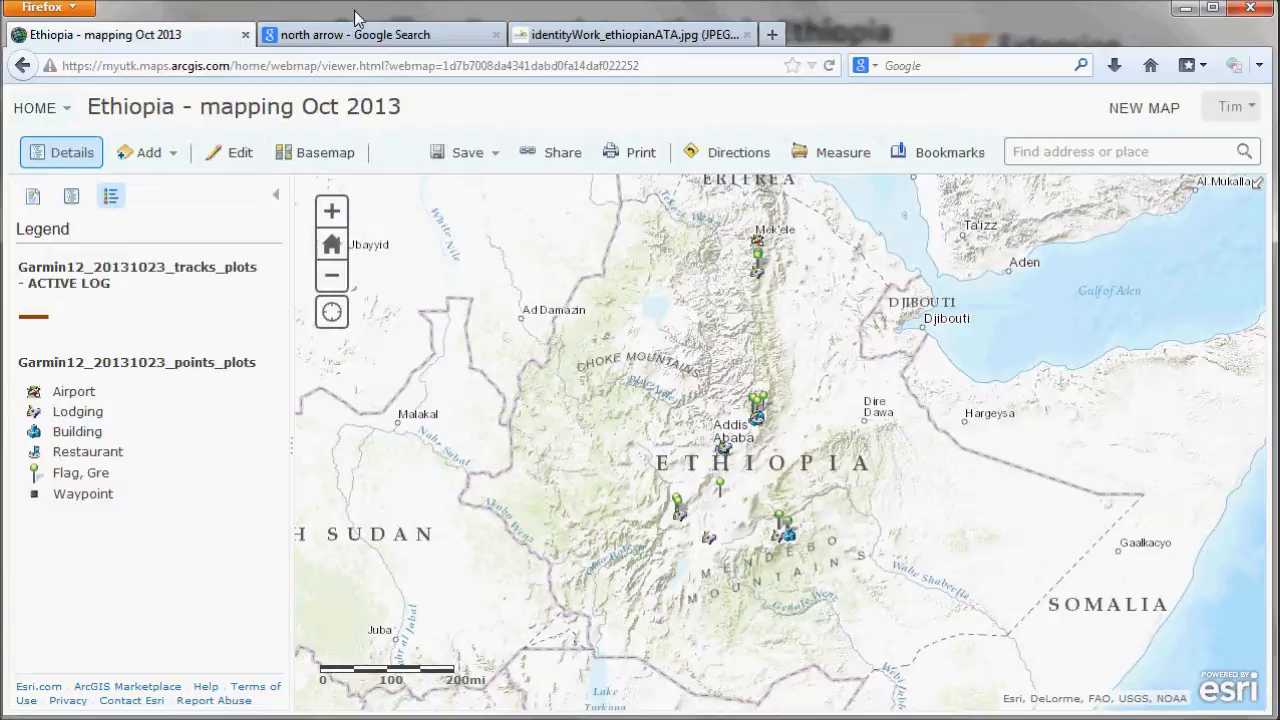
# - Open the browser's print preview of the map page and close it
pyautogui.hotkey('alt', 'f')
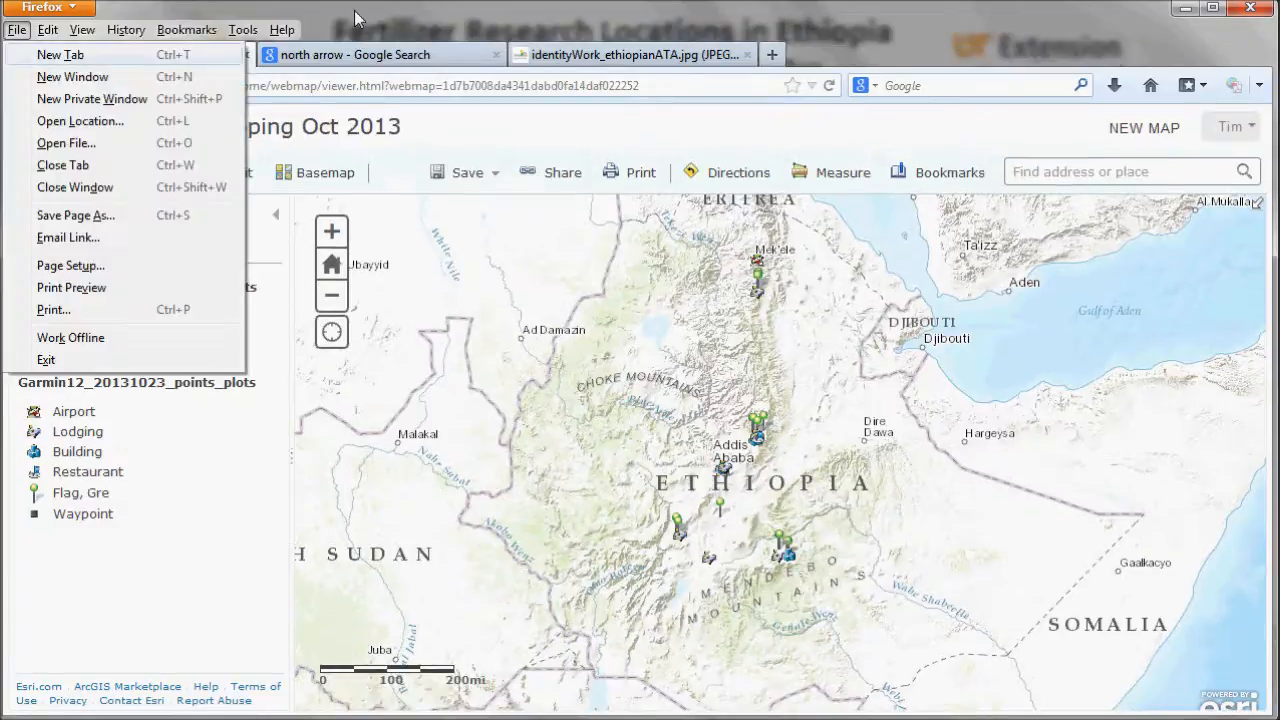
pyautogui.click(72, 290)
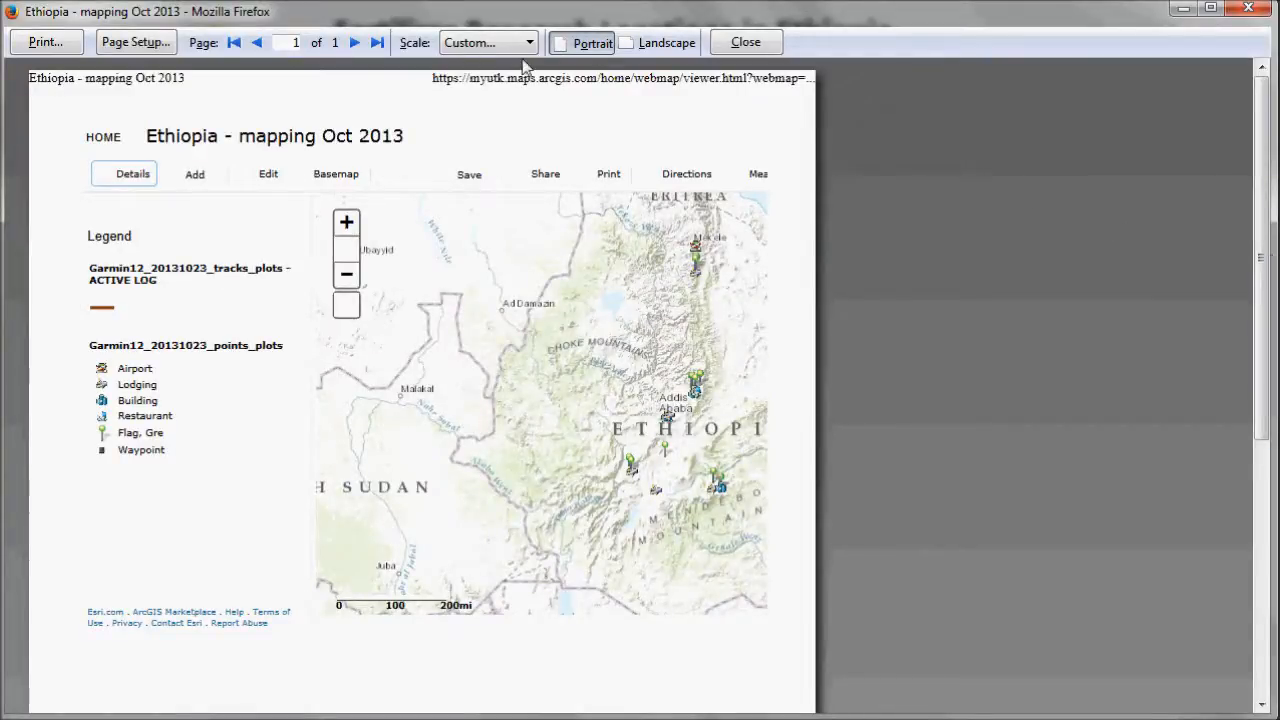
pyautogui.click(714, 45)
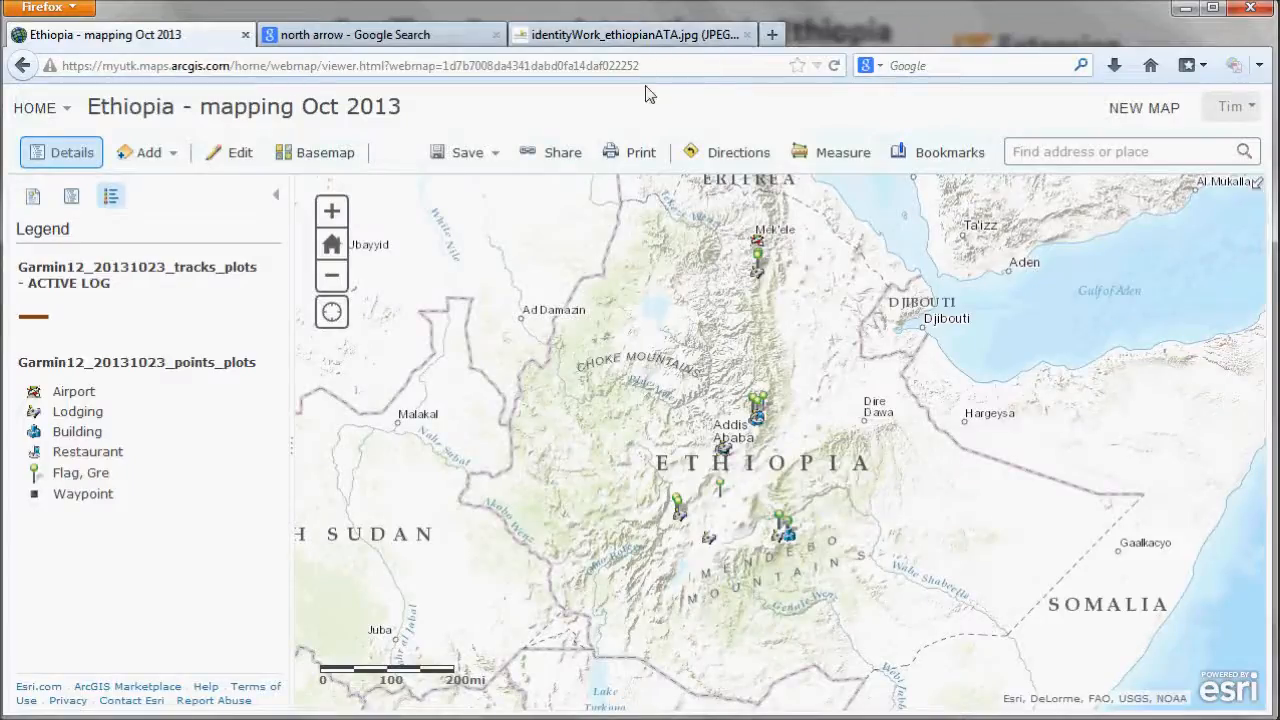
# - Open the map's print page in a new tab and close that tab
pyautogui.click(646, 160)
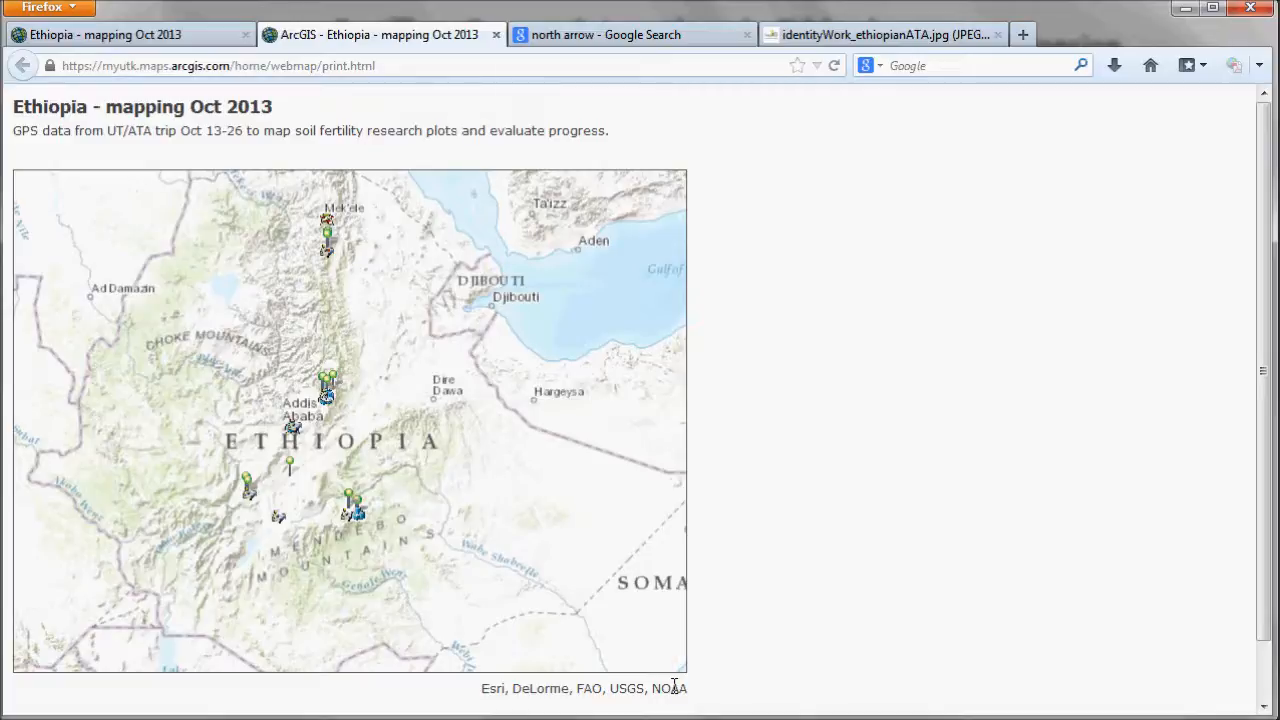
pyautogui.hotkey('ctrl', 'w')
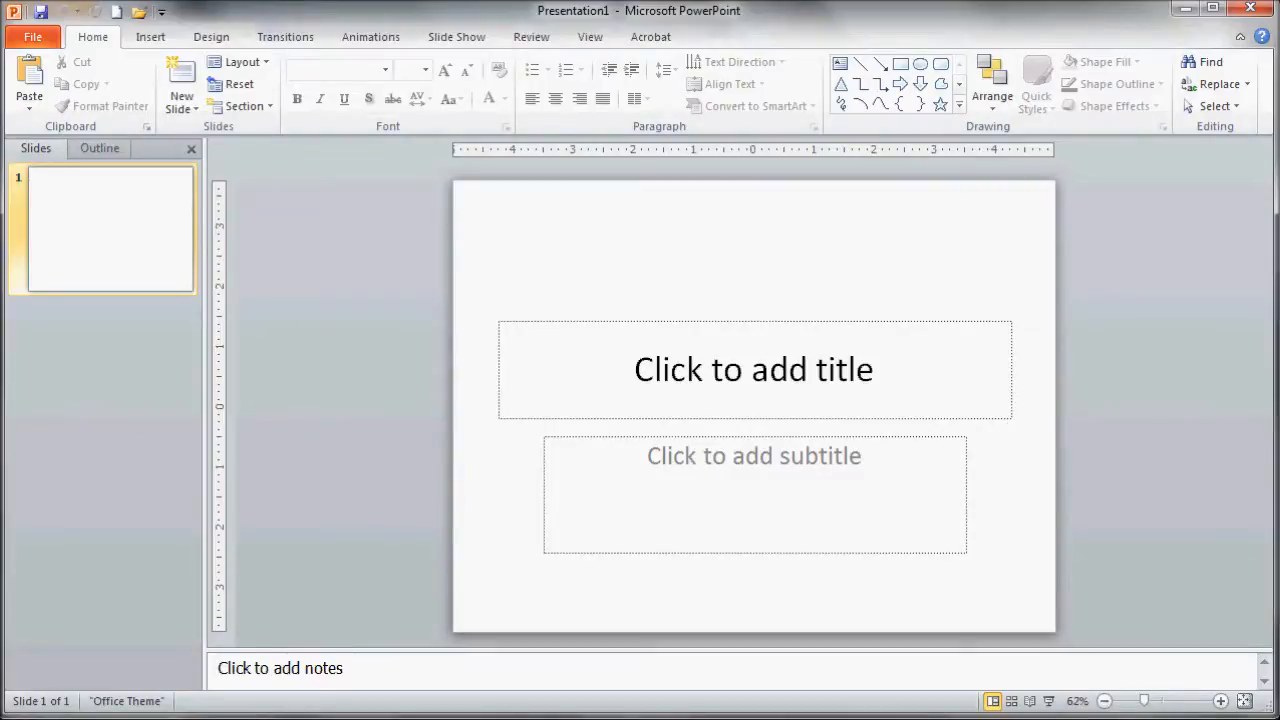
# - Set the slide size to Custom, 40 inches wide by 30 inches high
pyautogui.click(196, 37)
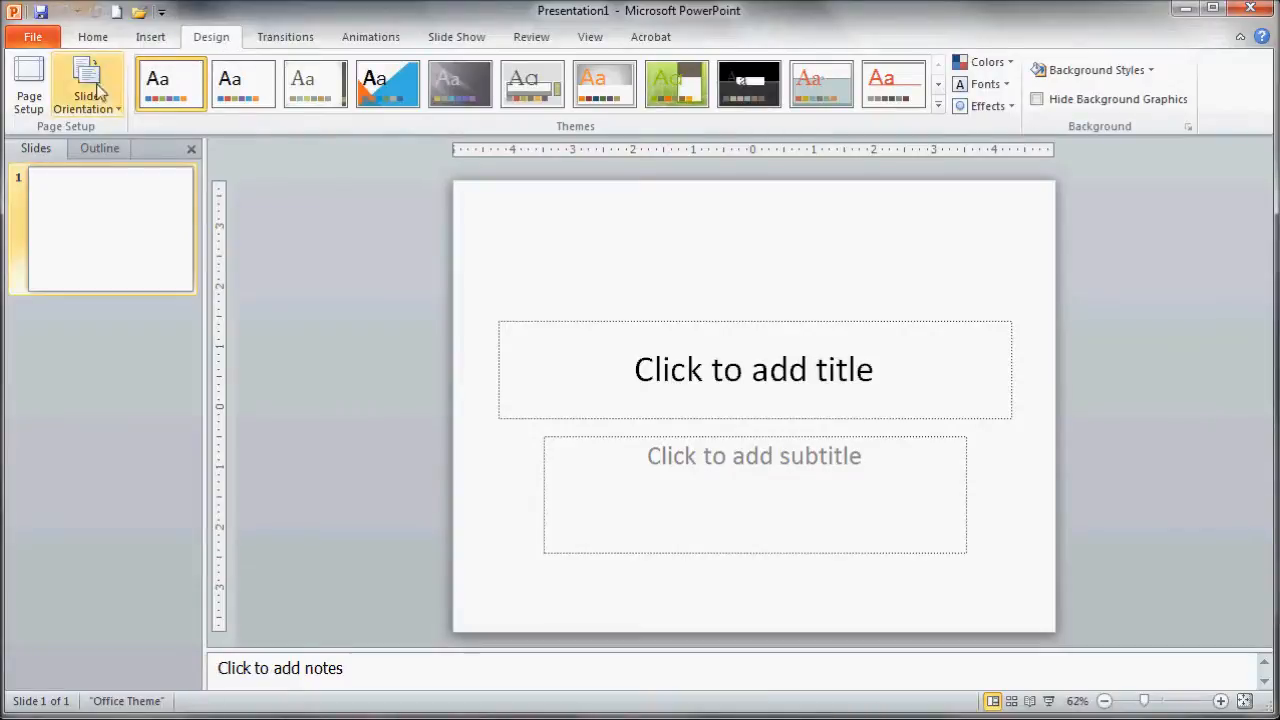
pyautogui.click(30, 90)
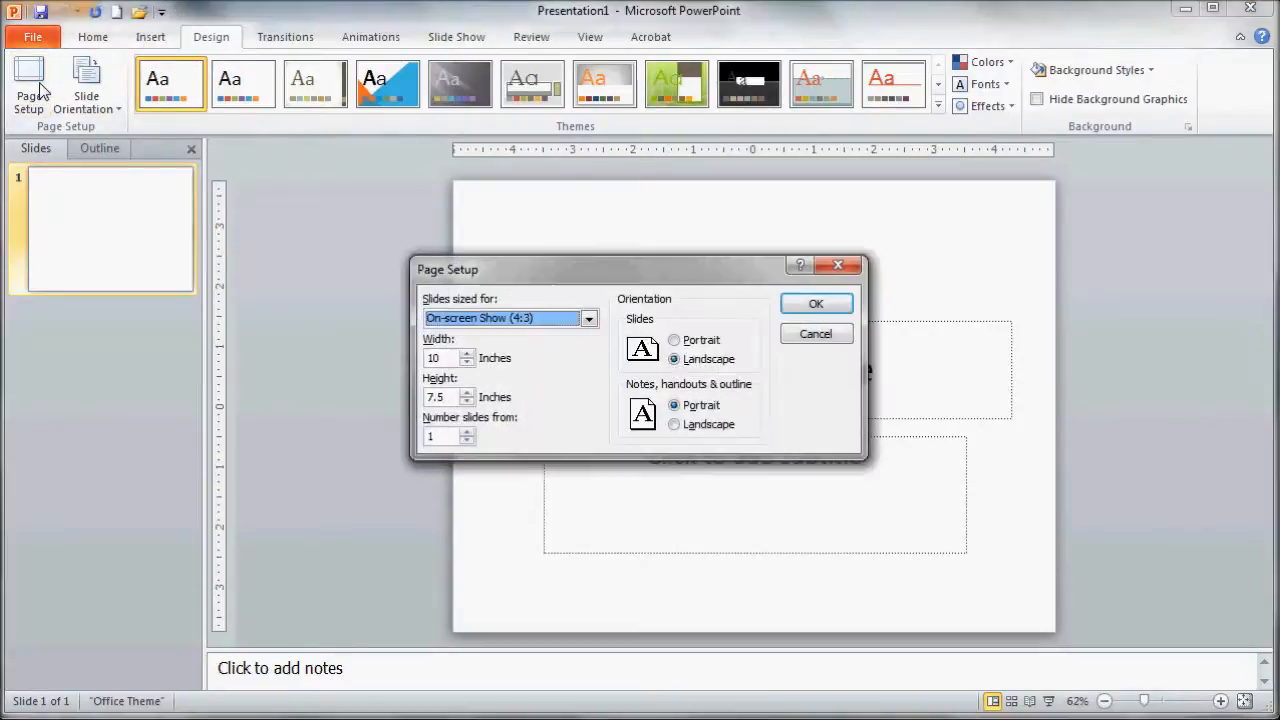
pyautogui.click(545, 318)
pyautogui.scroll(-2, 500, 414)
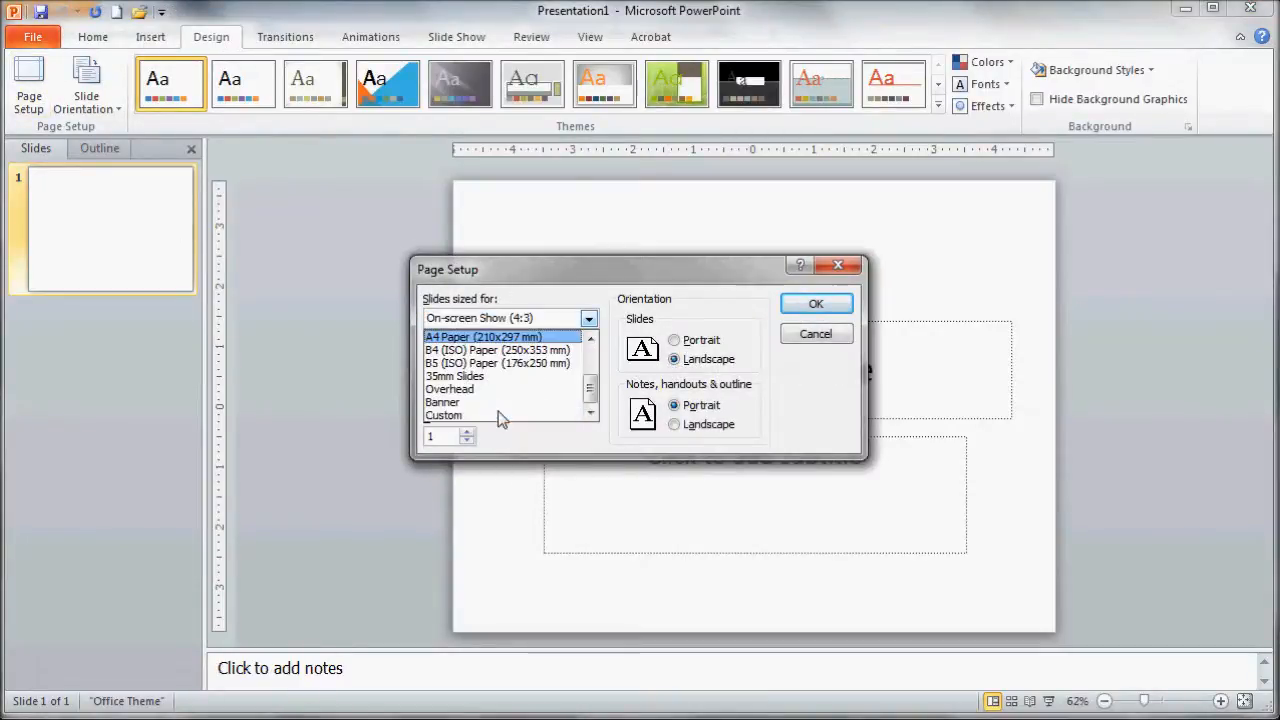
pyautogui.click(432, 415)
pyautogui.press('Tab')
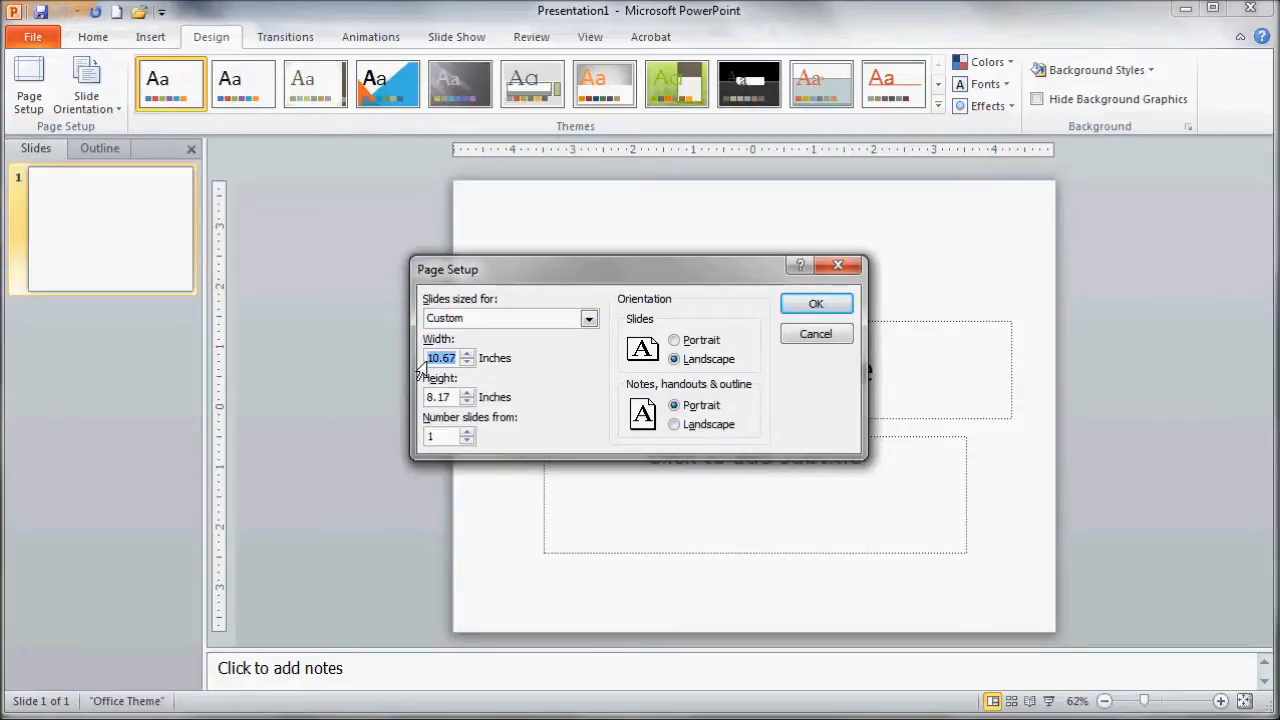
pyautogui.write('40')
pyautogui.press('Tab')
pyautogui.write('30')
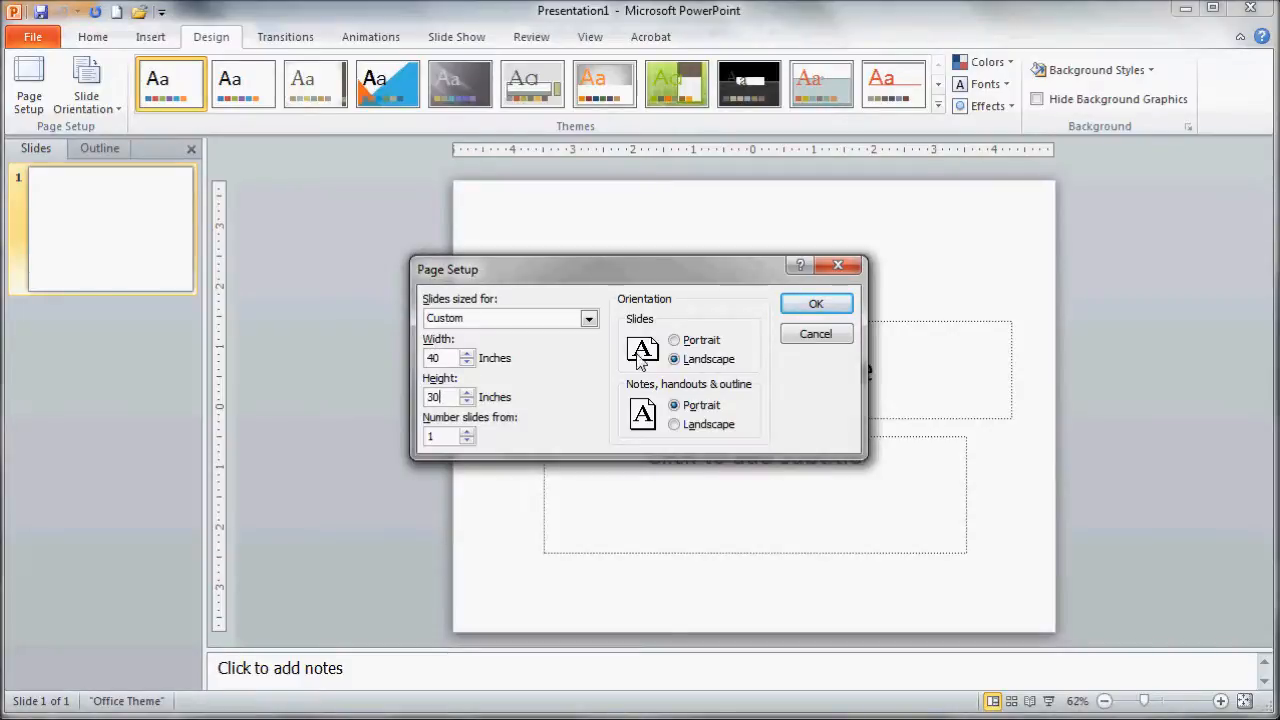
pyautogui.click(812, 305)
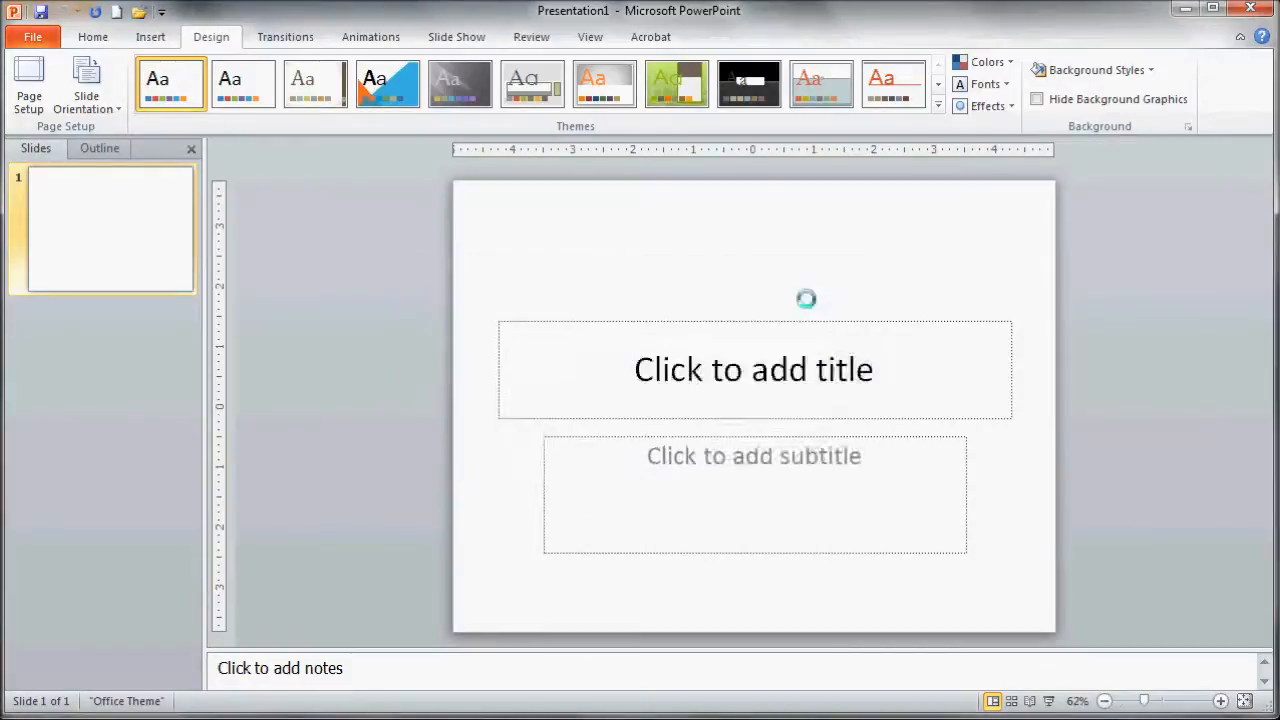
# - Change the first slide's layout to Blank
pyautogui.rightClick(87, 261)
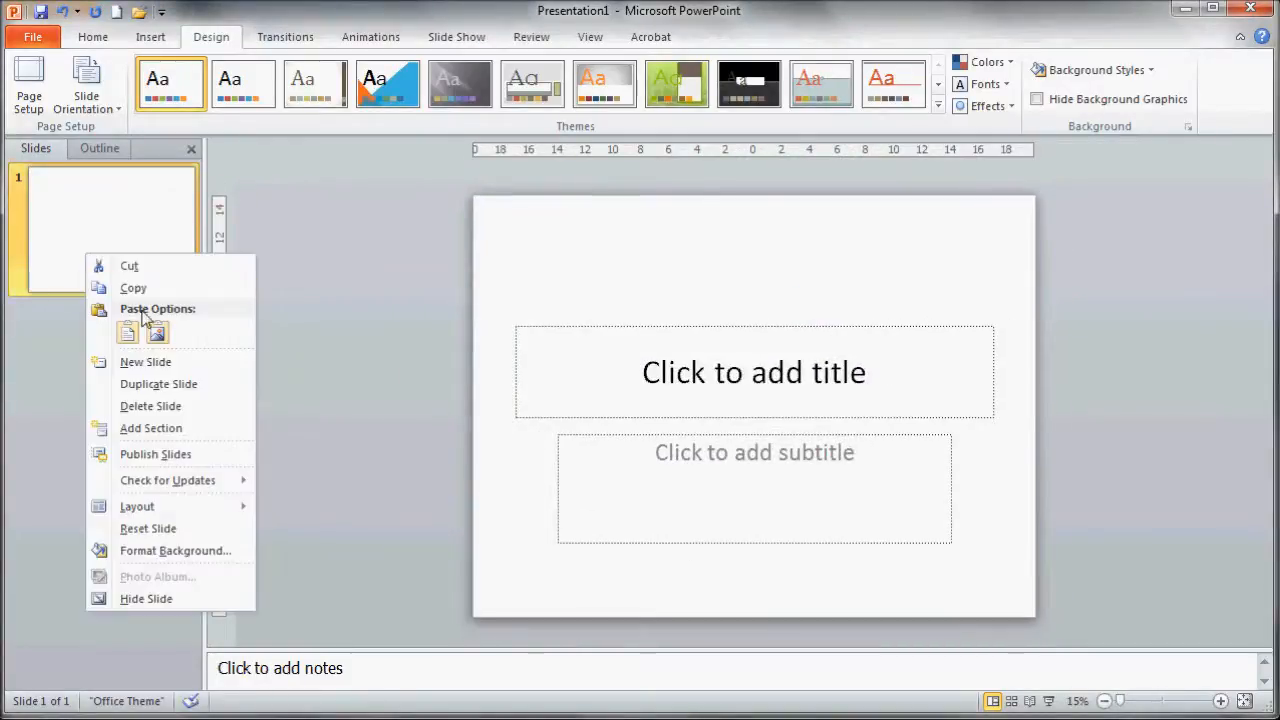
pyautogui.moveTo(169, 509)
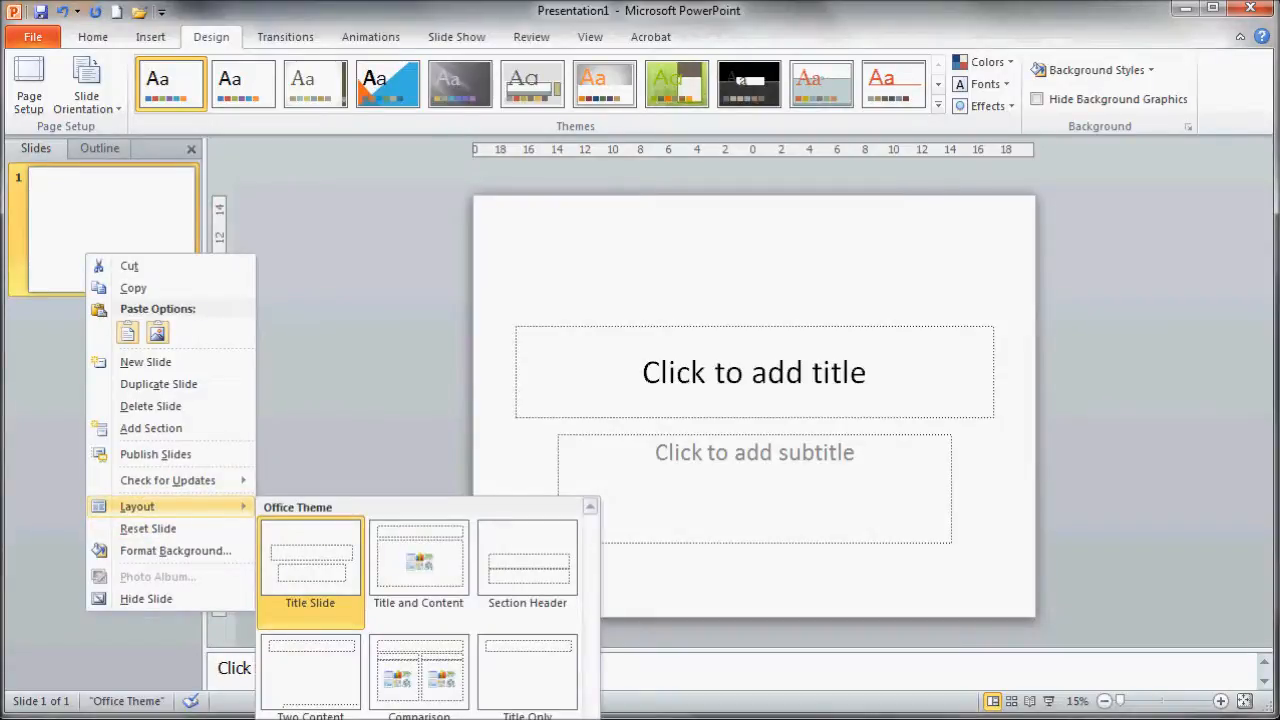
pyautogui.click(320, 718)
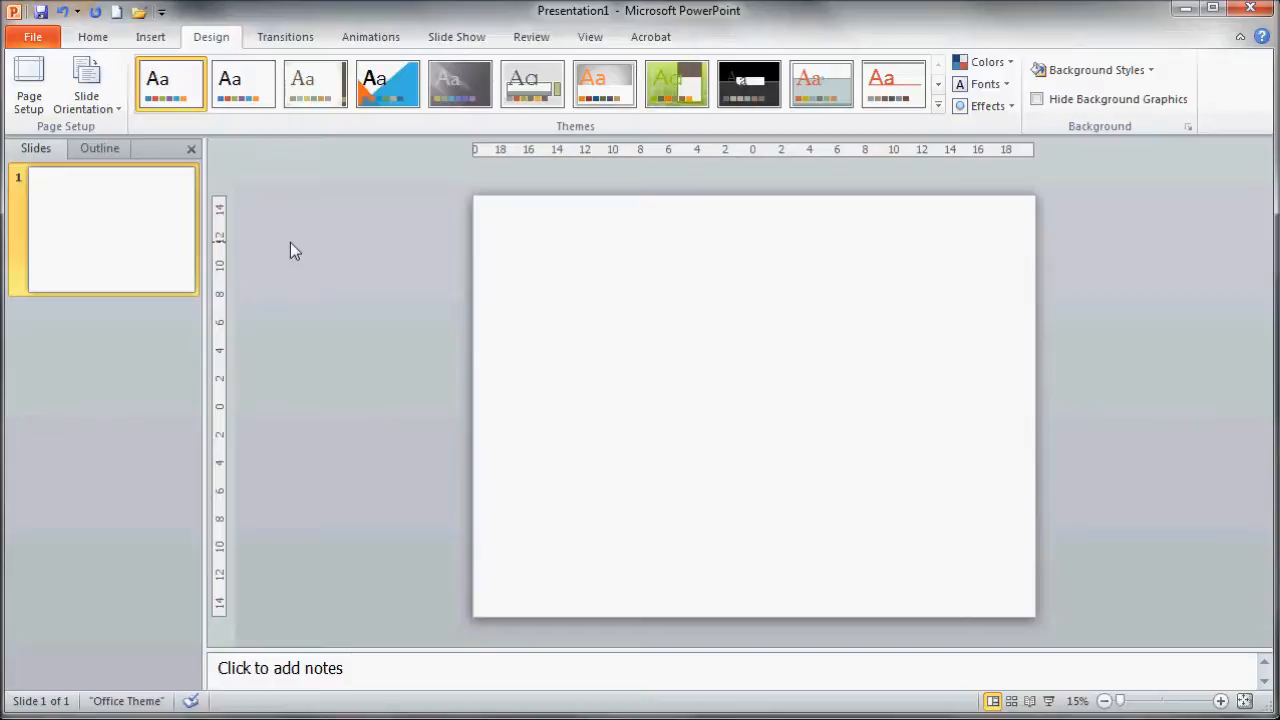
# - Switch back to the browser map and collapse the side panel to enlarge the map
pyautogui.hotkey('alt', 'Tab')
pyautogui.hotkey('alt', 'Tab')
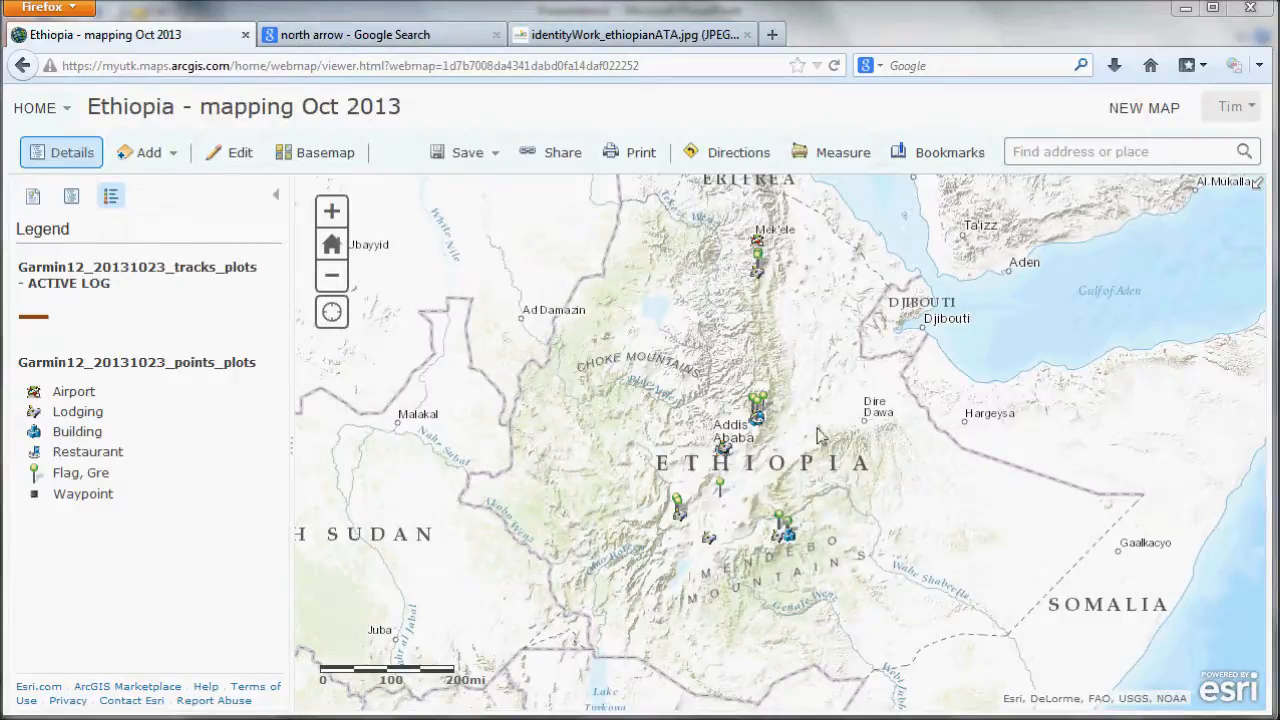
pyautogui.click(275, 198)
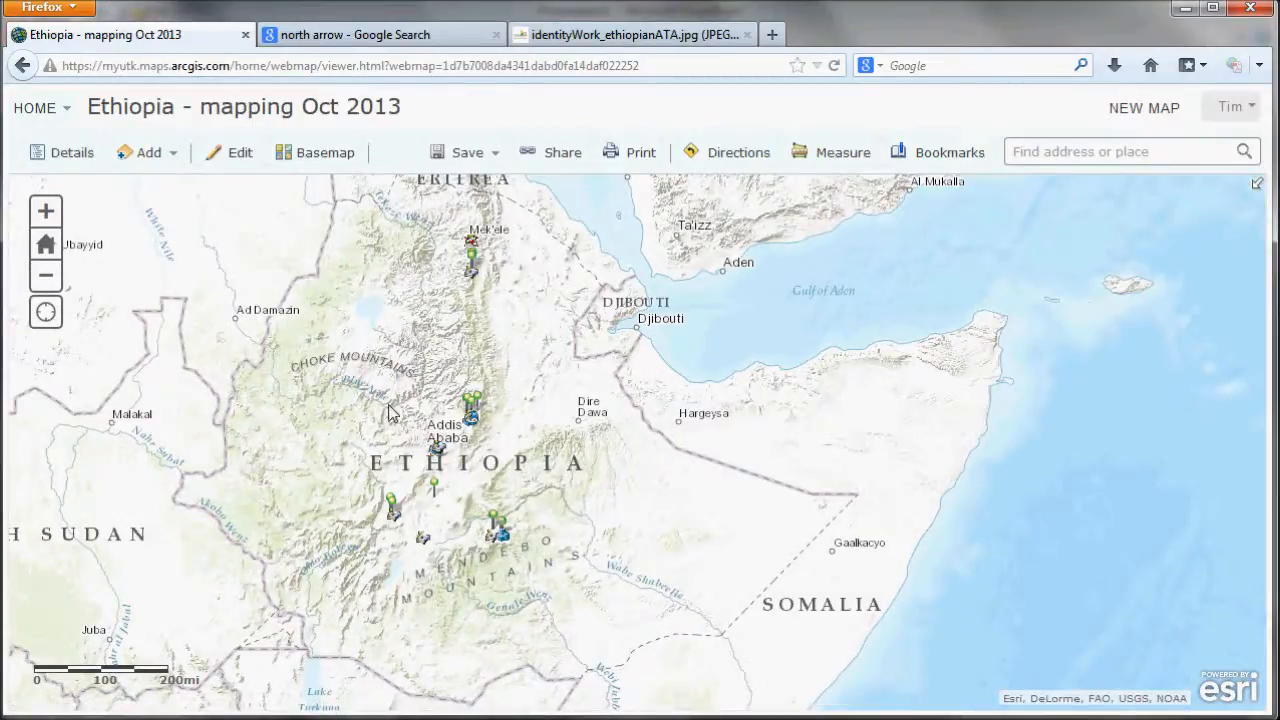
# - Zoom the map in toward the Gambela region on Ethiopia's western border
pyautogui.moveTo(390, 413); pyautogui.dragTo(432, 410)
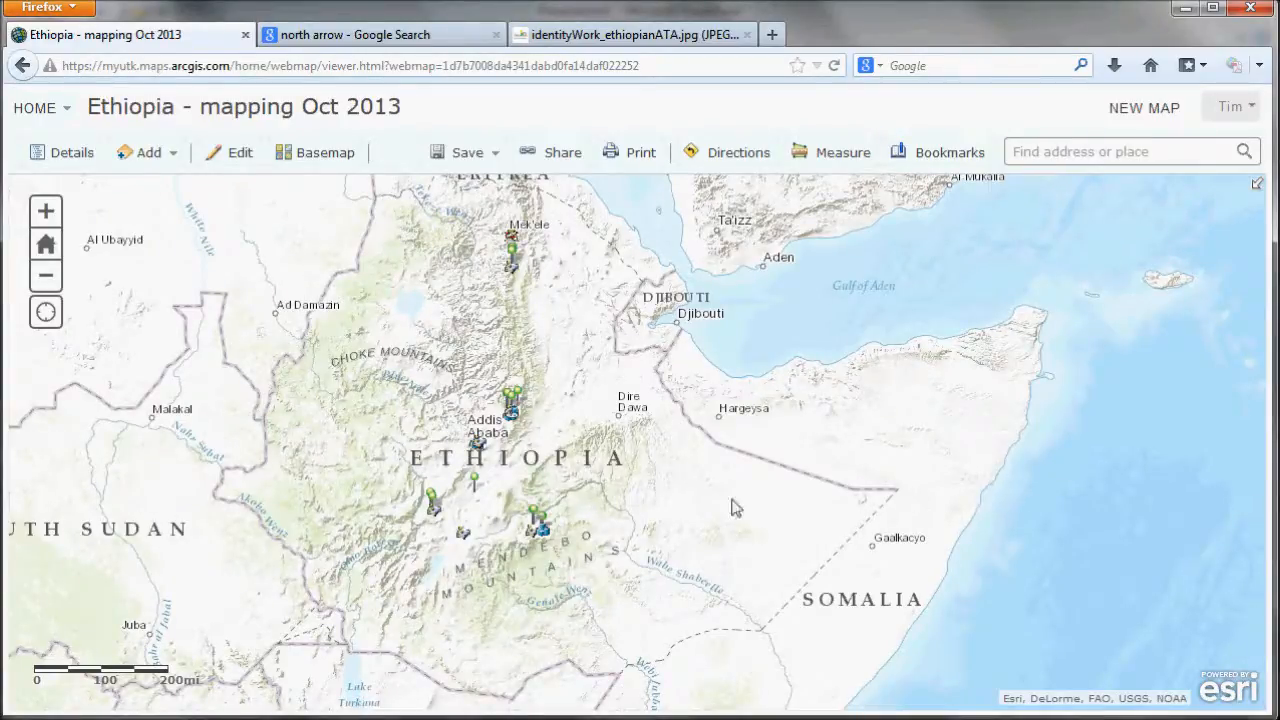
pyautogui.moveTo(378, 234); pyautogui.dragTo(424, 308)
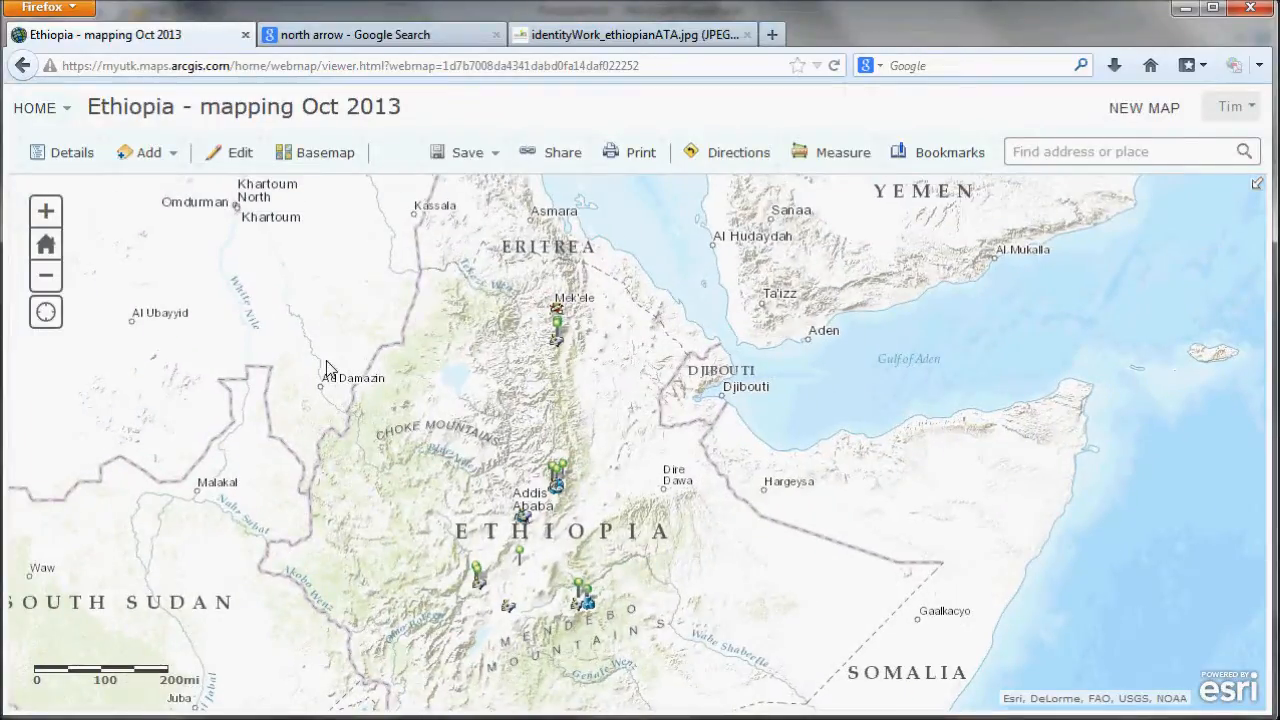
pyautogui.scroll(1, 326, 369)
pyautogui.moveTo(363, 300); pyautogui.dragTo(488, 440)
pyautogui.moveTo(371, 414); pyautogui.dragTo(434, 306)
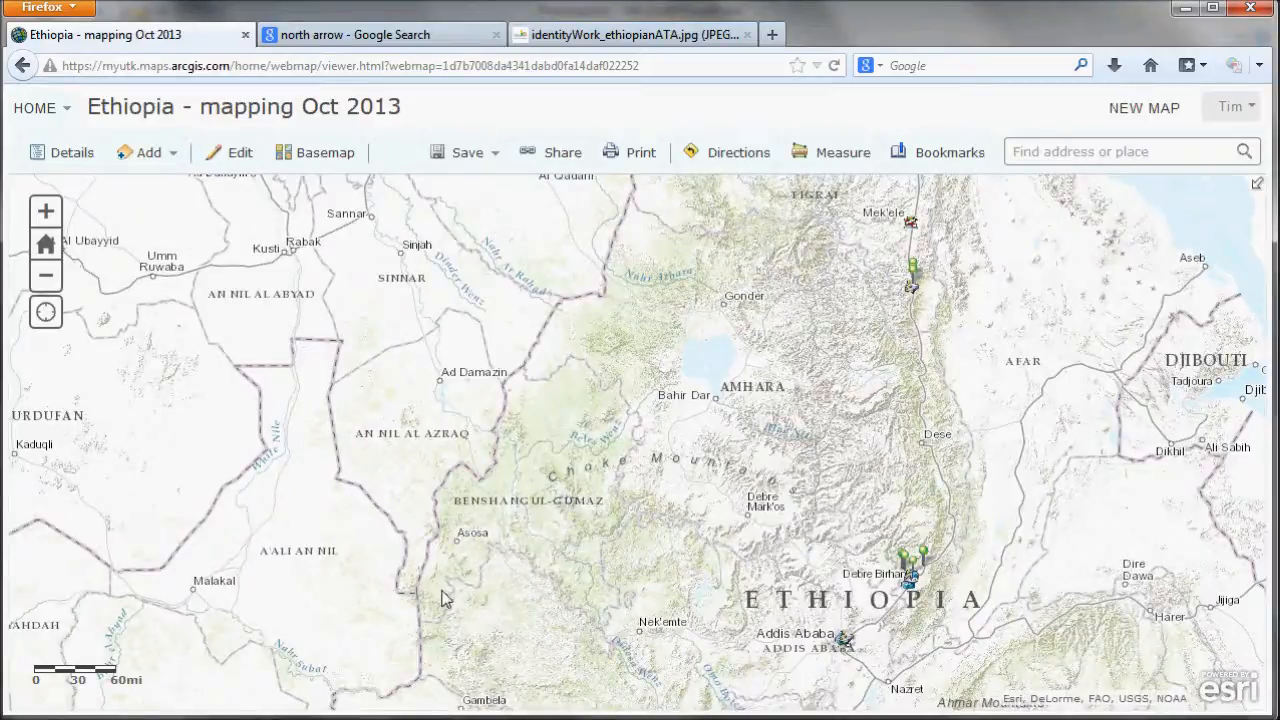
pyautogui.moveTo(443, 594); pyautogui.dragTo(487, 322)
pyautogui.scroll(1, 437, 391)
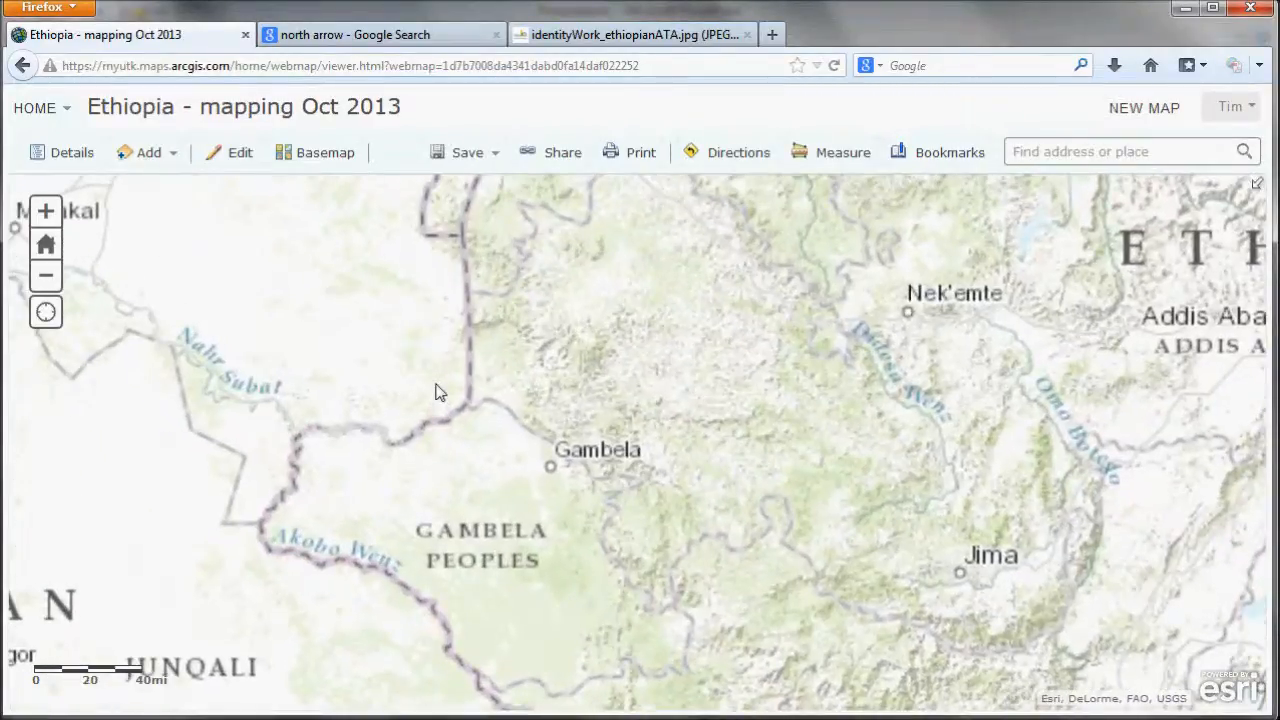
pyautogui.scroll(1, 437, 393)
pyautogui.moveTo(355, 576); pyautogui.dragTo(469, 396)
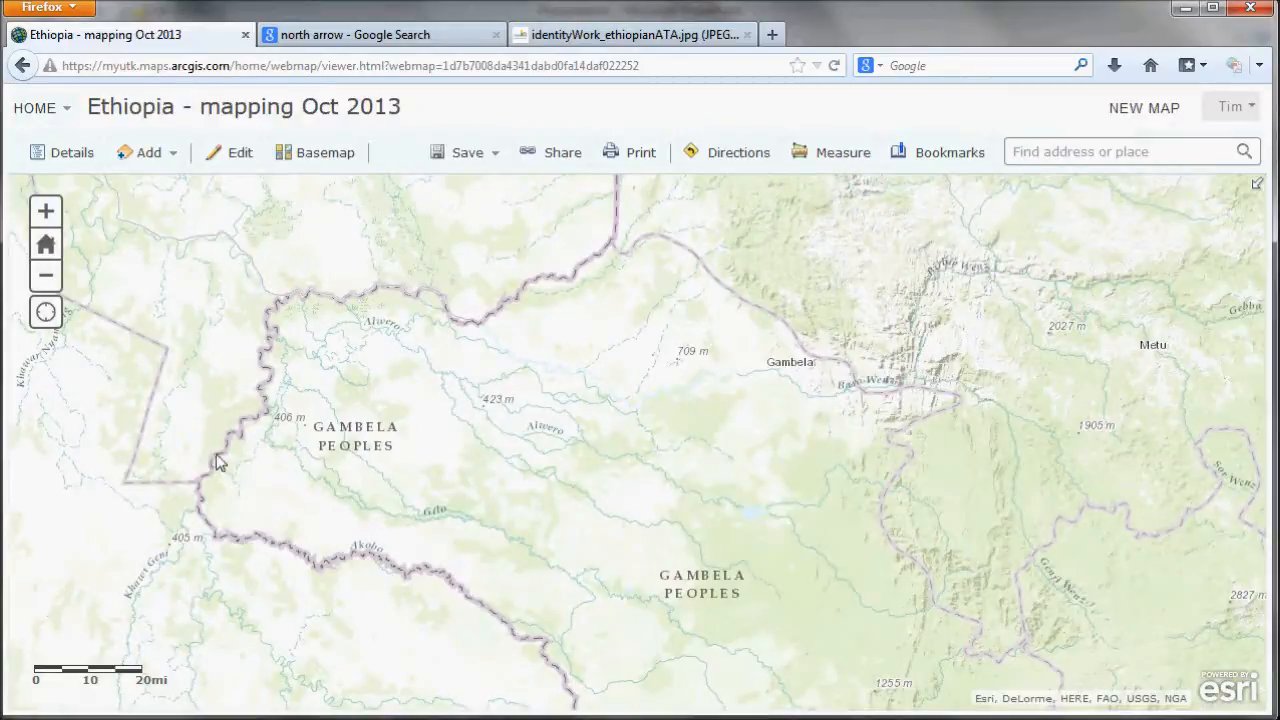
# - Pan the zoomed map northward along the Ethiopia–Sudan border toward Lake Tana
pyautogui.moveTo(305, 270); pyautogui.dragTo(323, 643)
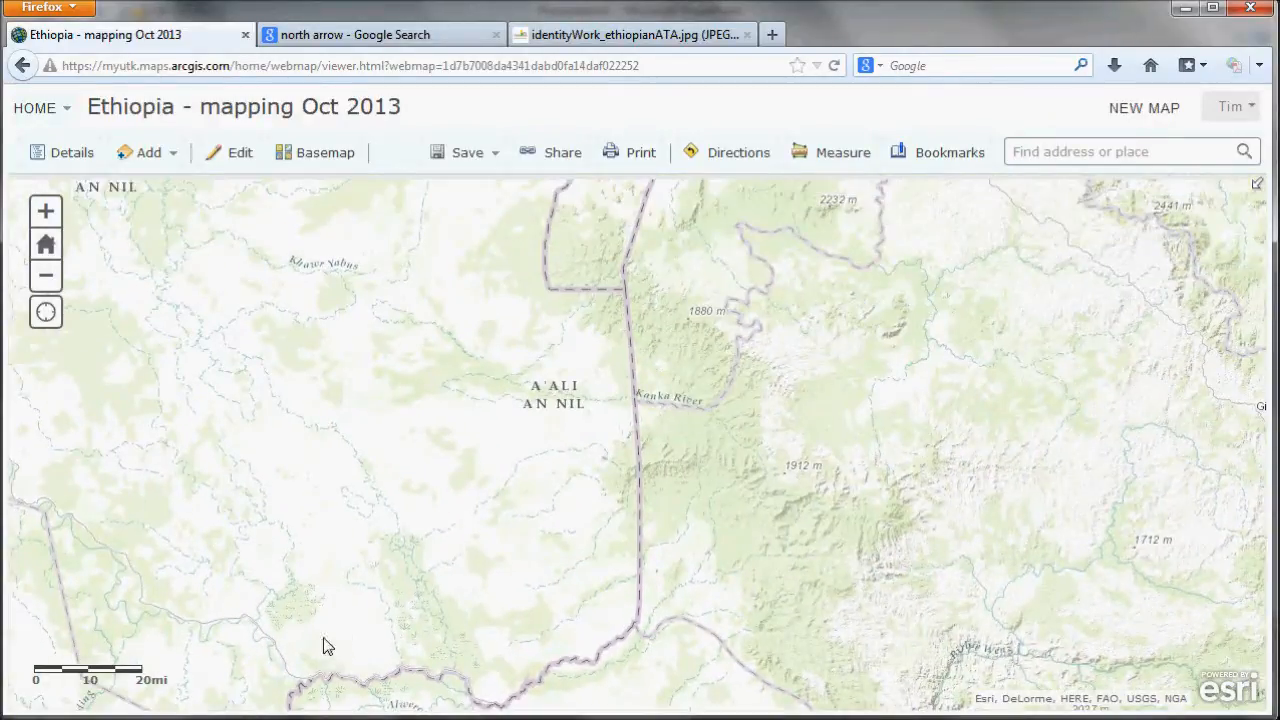
pyautogui.moveTo(317, 286); pyautogui.dragTo(340, 638)
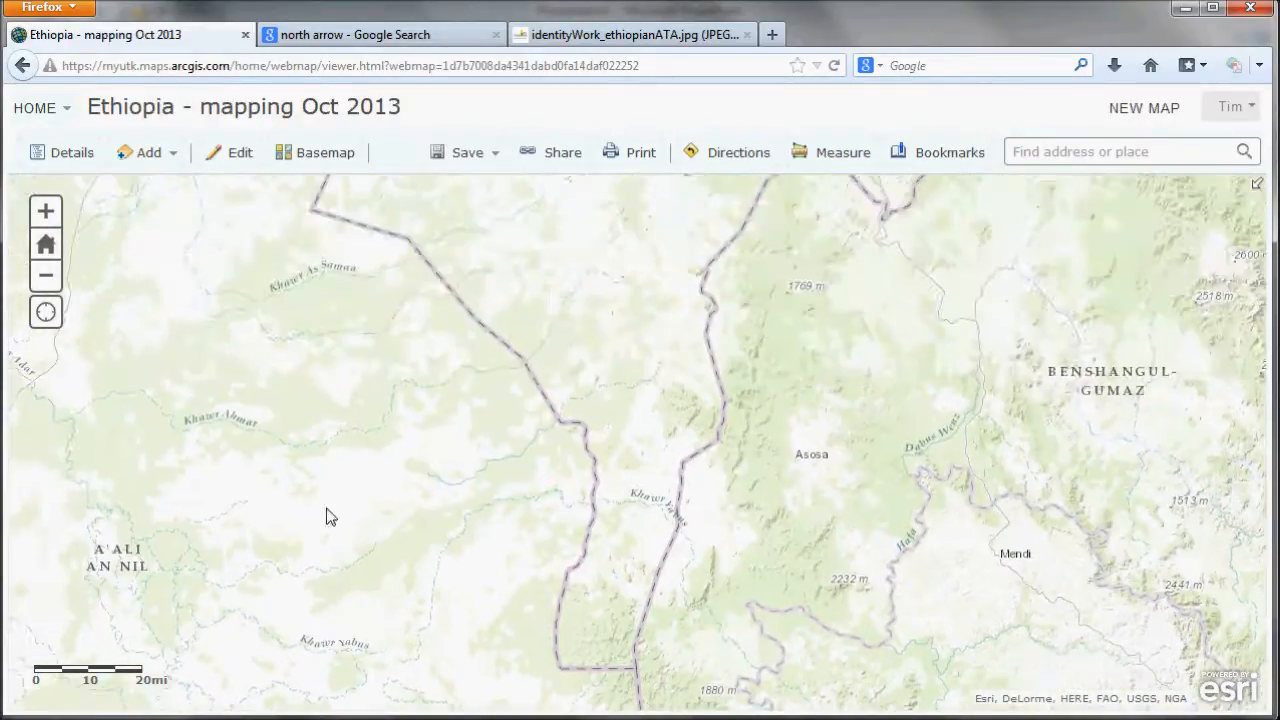
pyautogui.moveTo(326, 261); pyautogui.dragTo(317, 586)
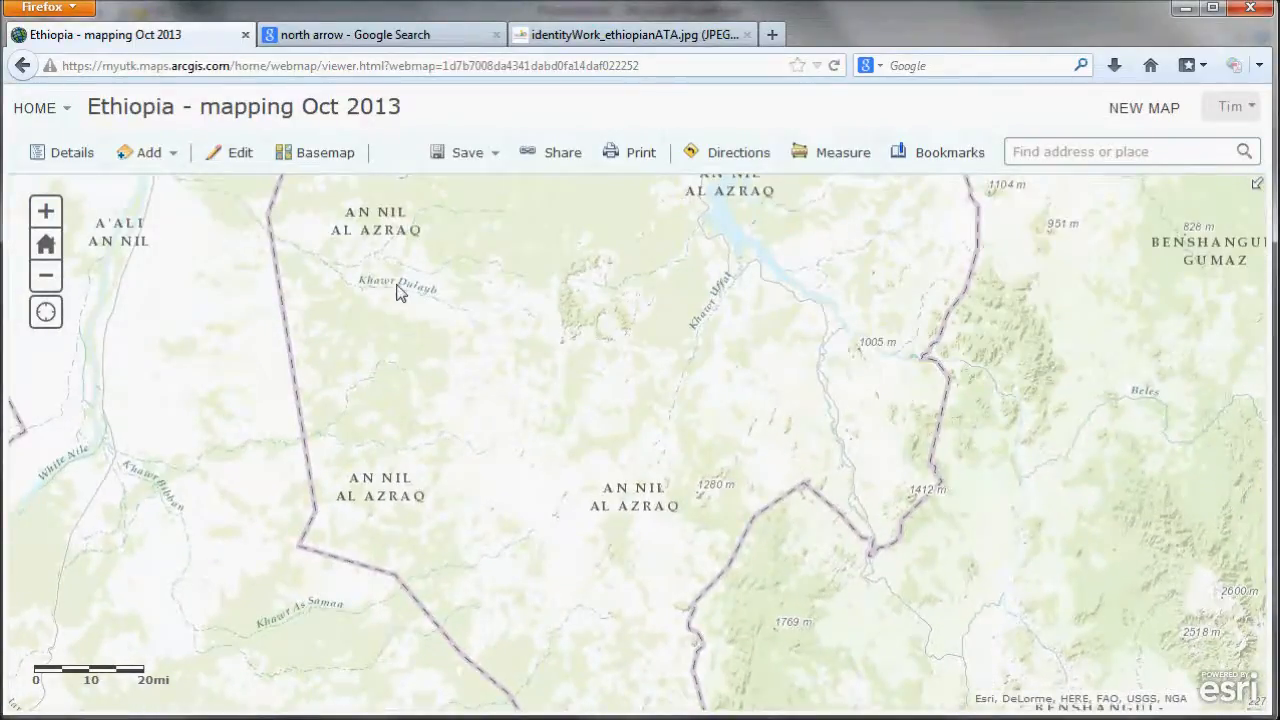
pyautogui.moveTo(400, 288); pyautogui.dragTo(424, 618)
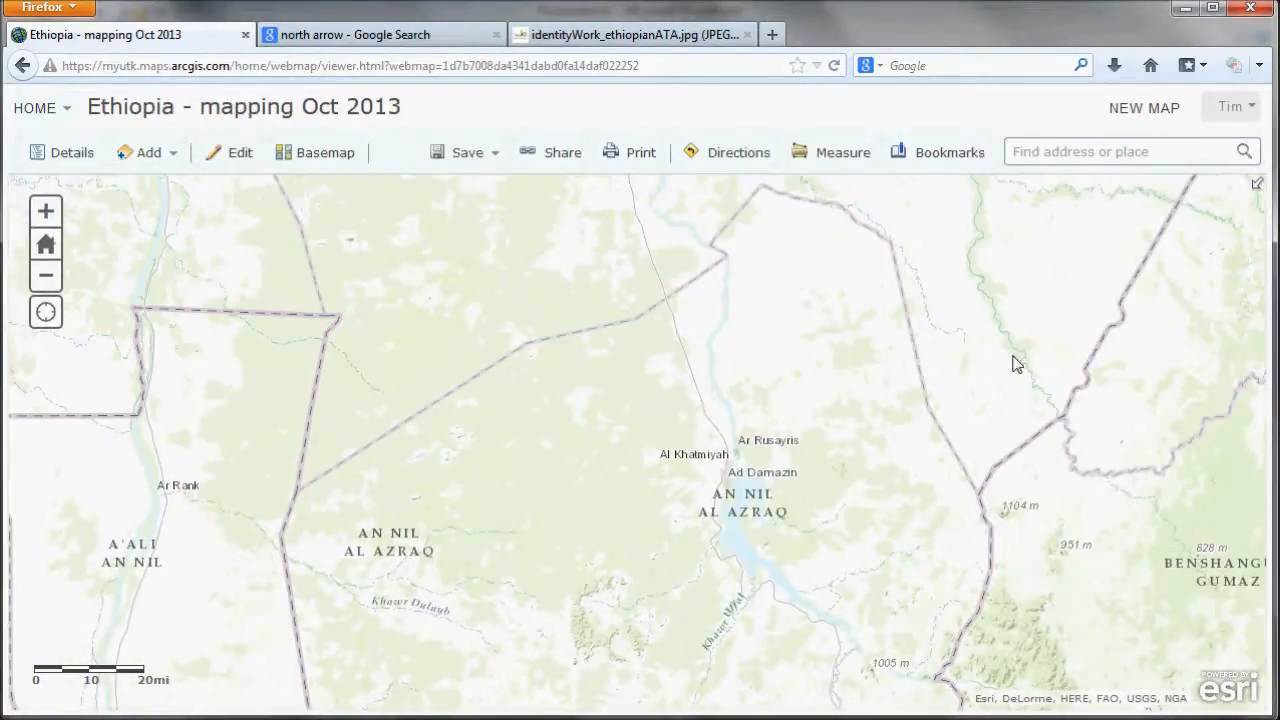
pyautogui.moveTo(755, 308); pyautogui.dragTo(752, 543)
pyautogui.moveTo(792, 590); pyautogui.dragTo(800, 434)
pyautogui.moveTo(880, 545); pyautogui.dragTo(413, 550)
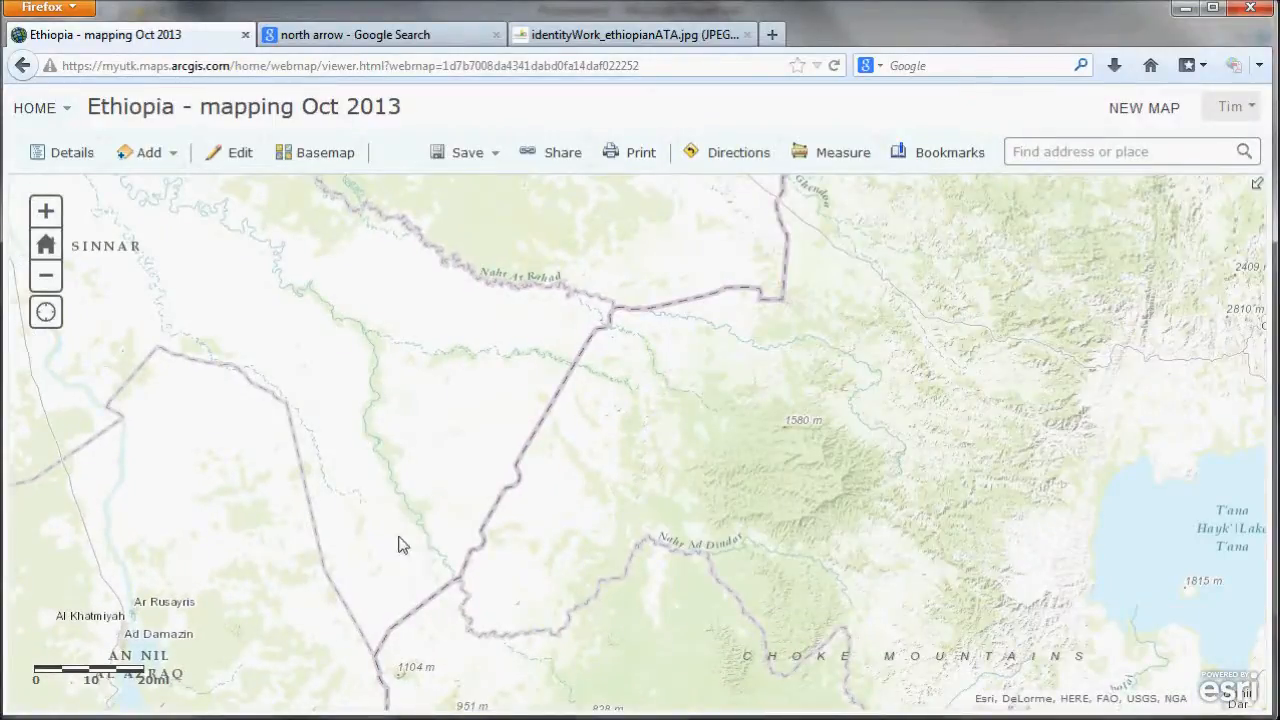
# - Pan and zoom the web map north to the Khartoum and Al Jazirah area and capture that map view
pyautogui.moveTo(531, 451); pyautogui.dragTo(471, 709)
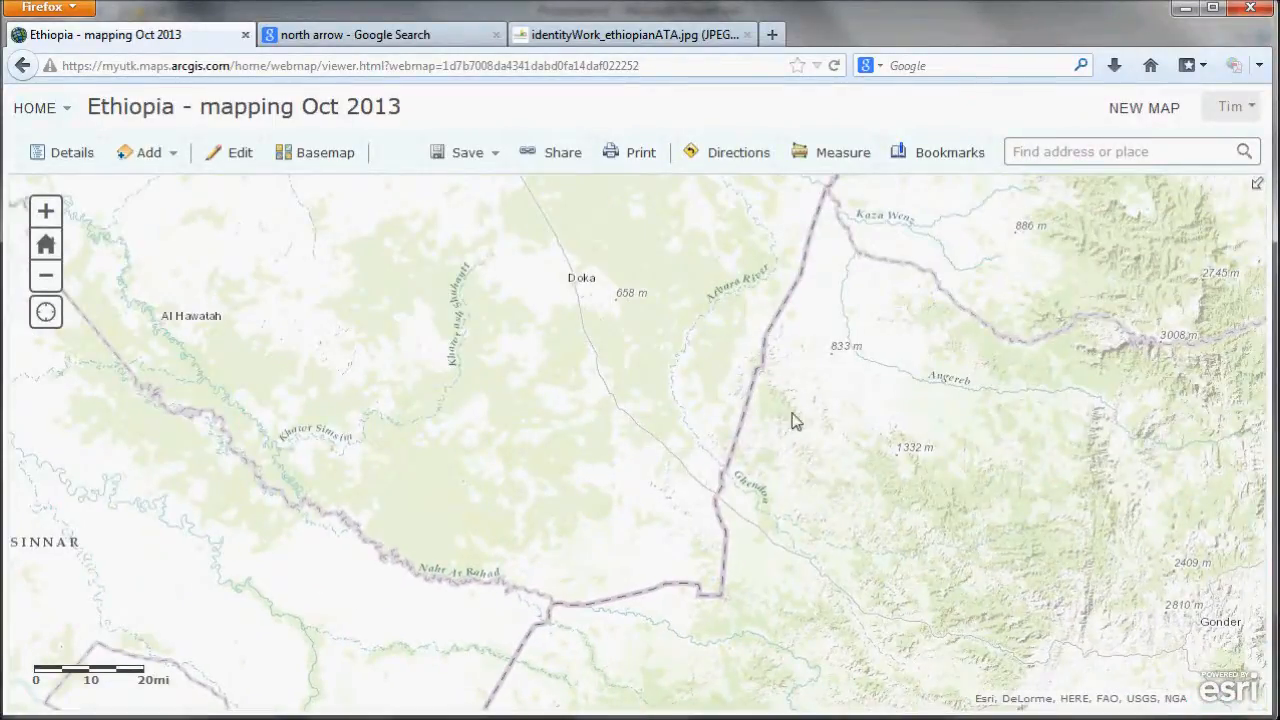
pyautogui.moveTo(794, 420); pyautogui.dragTo(234, 429)
pyautogui.scroll(-1, 340, 433)
pyautogui.moveTo(277, 515); pyautogui.dragTo(623, 418)
pyautogui.moveTo(548, 354); pyautogui.dragTo(501, 719)
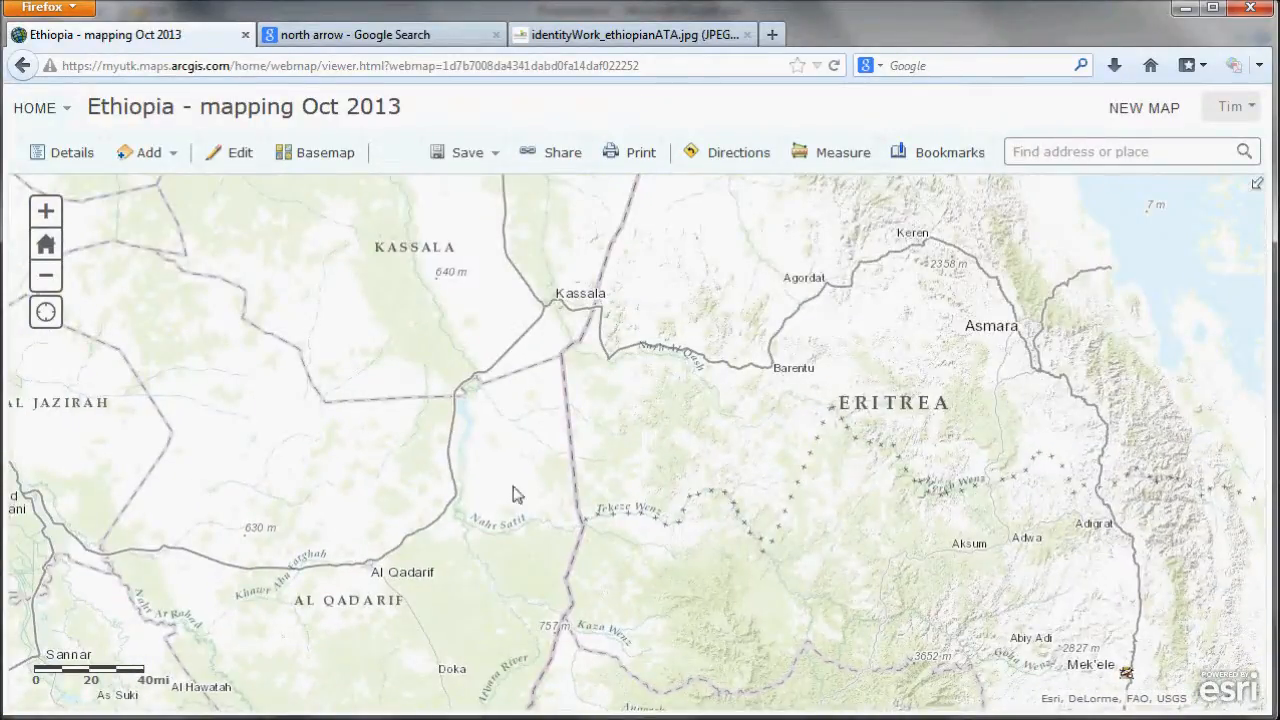
pyautogui.scroll(1, 491, 410)
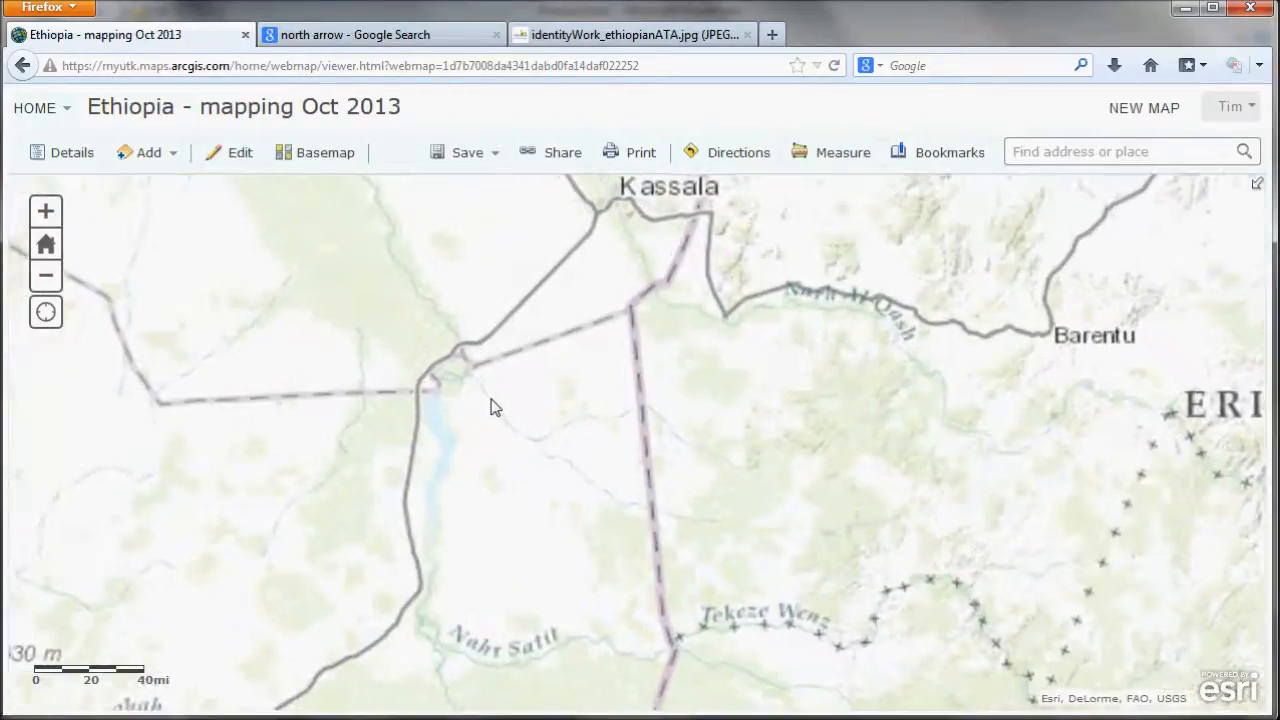
pyautogui.moveTo(434, 417); pyautogui.dragTo(449, 506)
pyautogui.moveTo(97, 474); pyautogui.dragTo(1069, 437)
pyautogui.moveTo(466, 449); pyautogui.dragTo(509, 460)
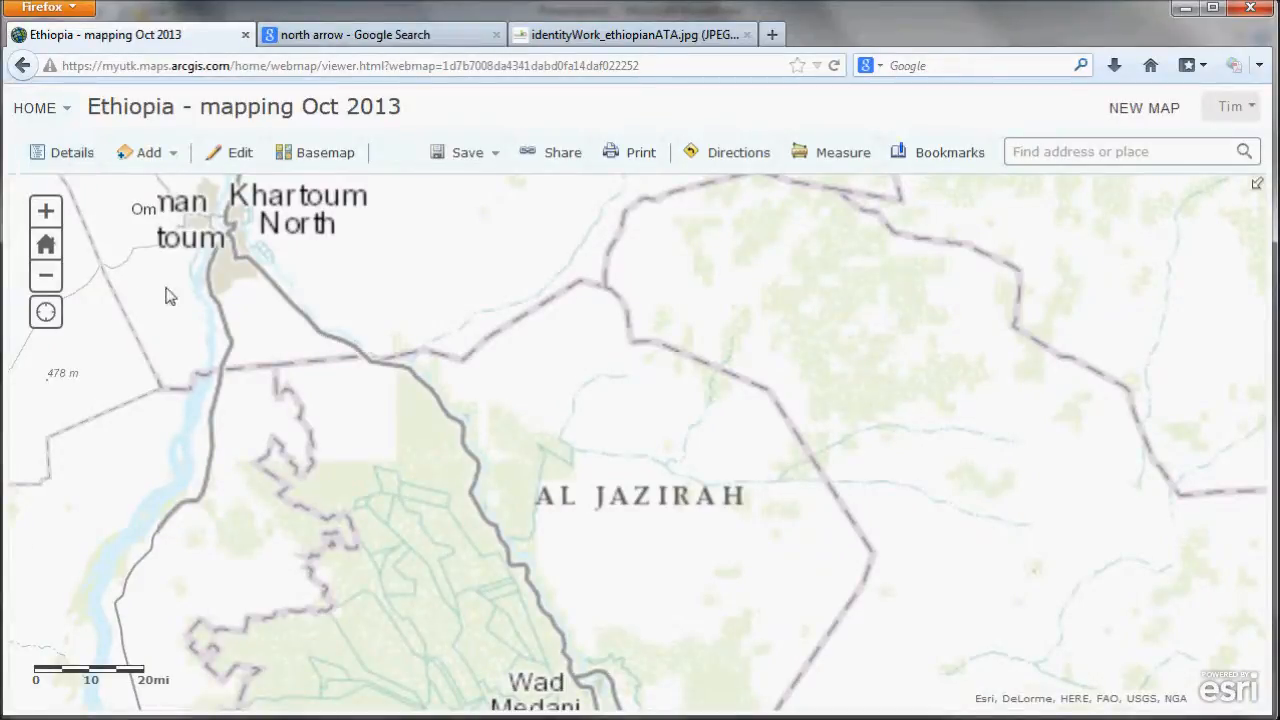
pyautogui.scroll(-1, 227, 323)
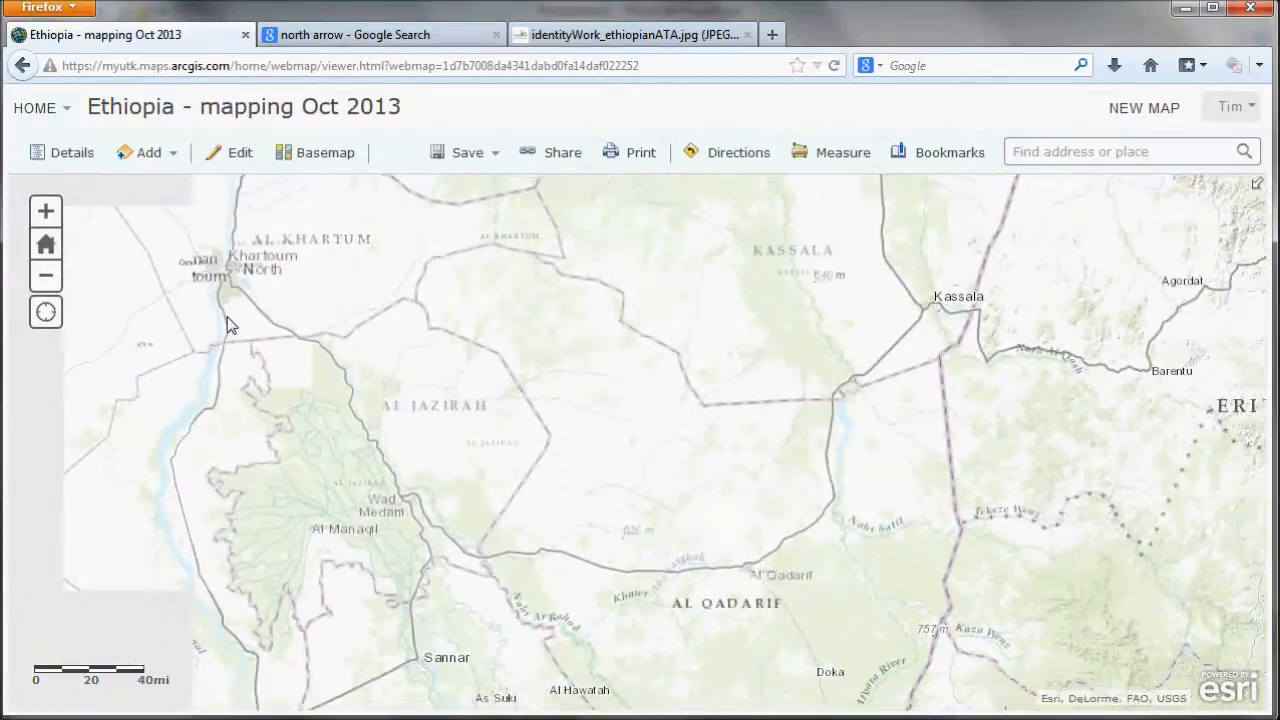
pyautogui.scroll(1, 227, 323)
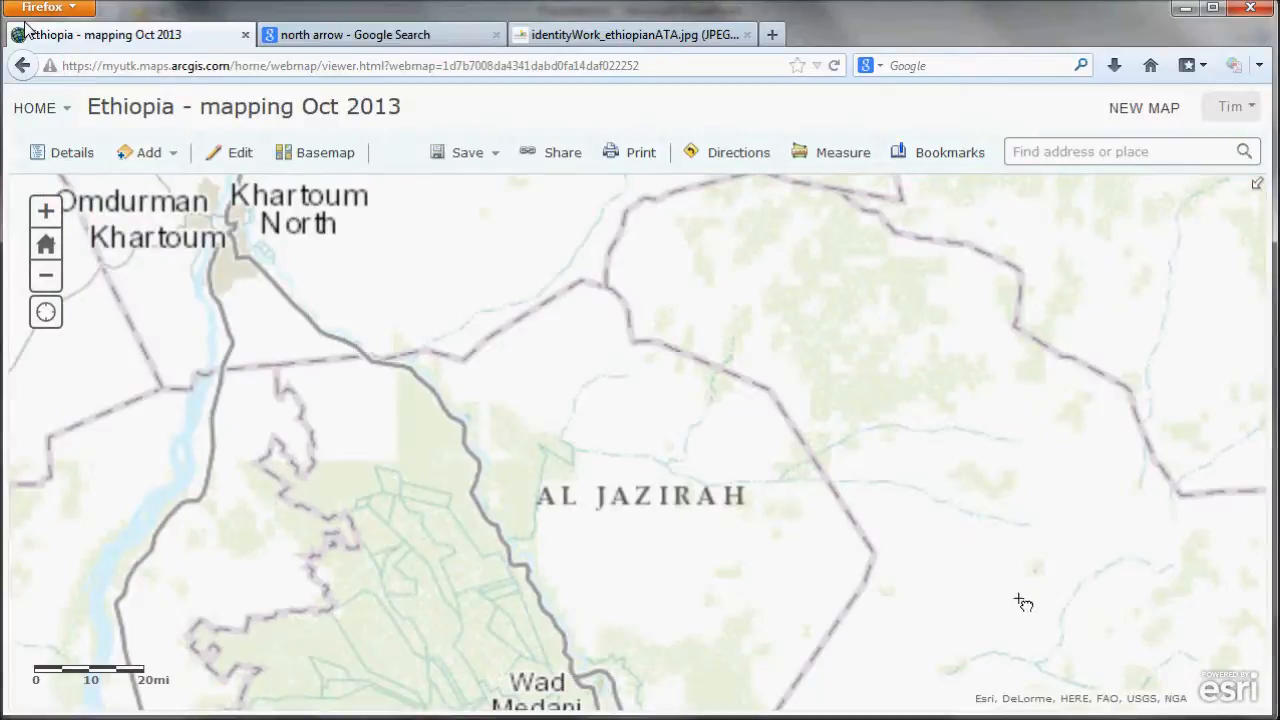
pyautogui.moveTo(1243, 668); pyautogui.dragTo(1274, 686)
# - Switch to the presentation, paste the map capture onto the slide and move it toward the upper left
pyautogui.hotkey('alt', 'Tab')
pyautogui.hotkey('alt', 'Tab')
pyautogui.hotkey('alt', 'Tab')
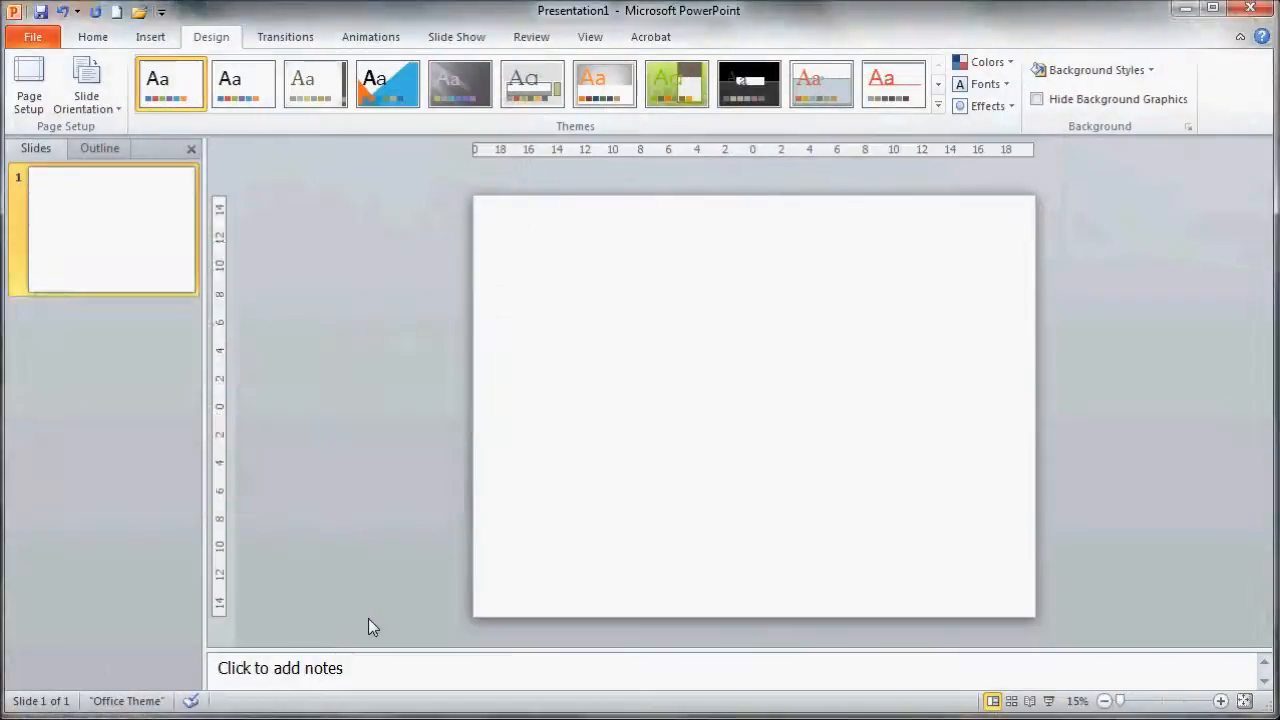
pyautogui.hotkey('ctrl', 'v')
pyautogui.moveTo(754, 423); pyautogui.dragTo(637, 320)
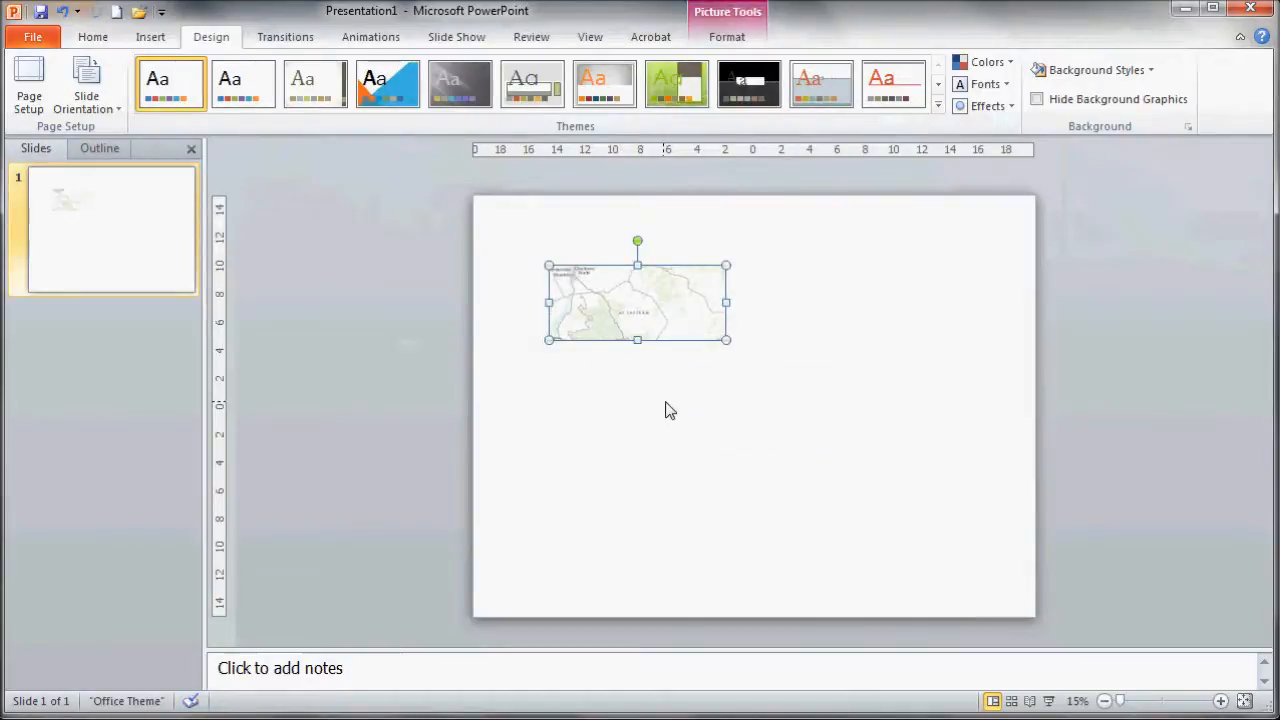
# - Return to the web map, pan south to the Wad Medani–Sannar area and capture the full map view
pyautogui.hotkey('alt', 'Tab')
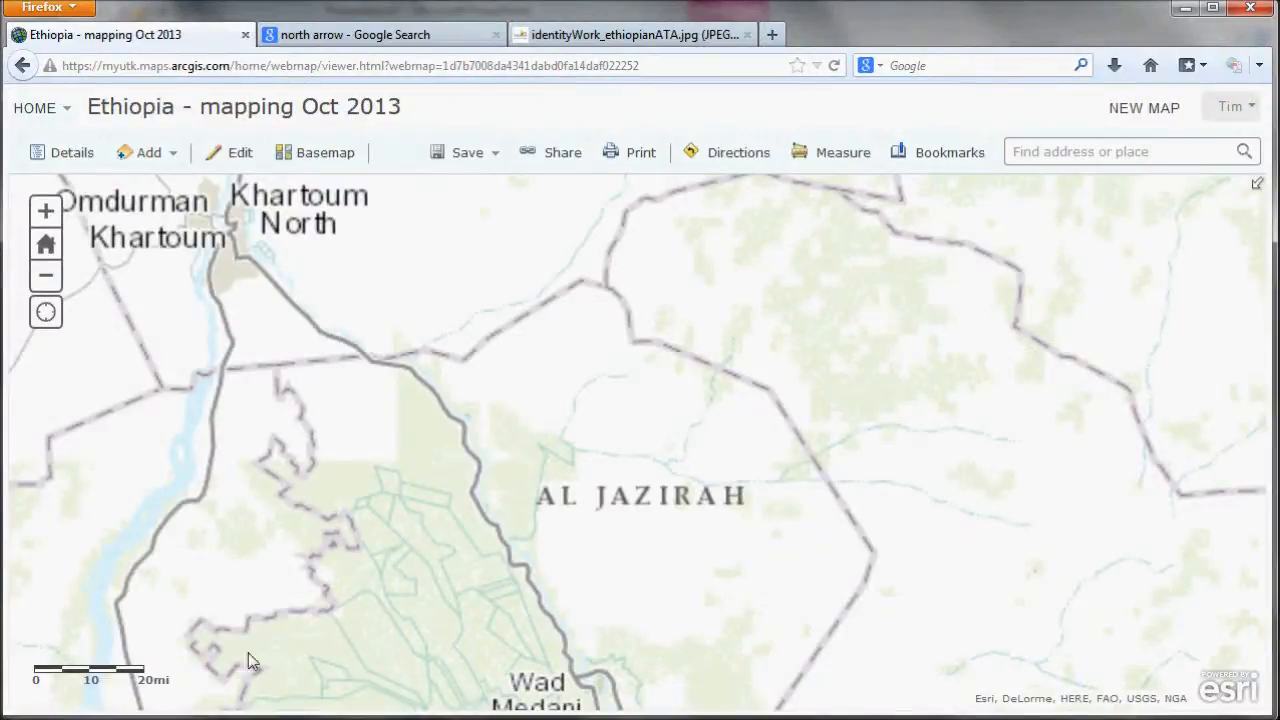
pyautogui.moveTo(94, 679); pyautogui.dragTo(126, 406)
pyautogui.moveTo(110, 688); pyautogui.dragTo(104, 191)
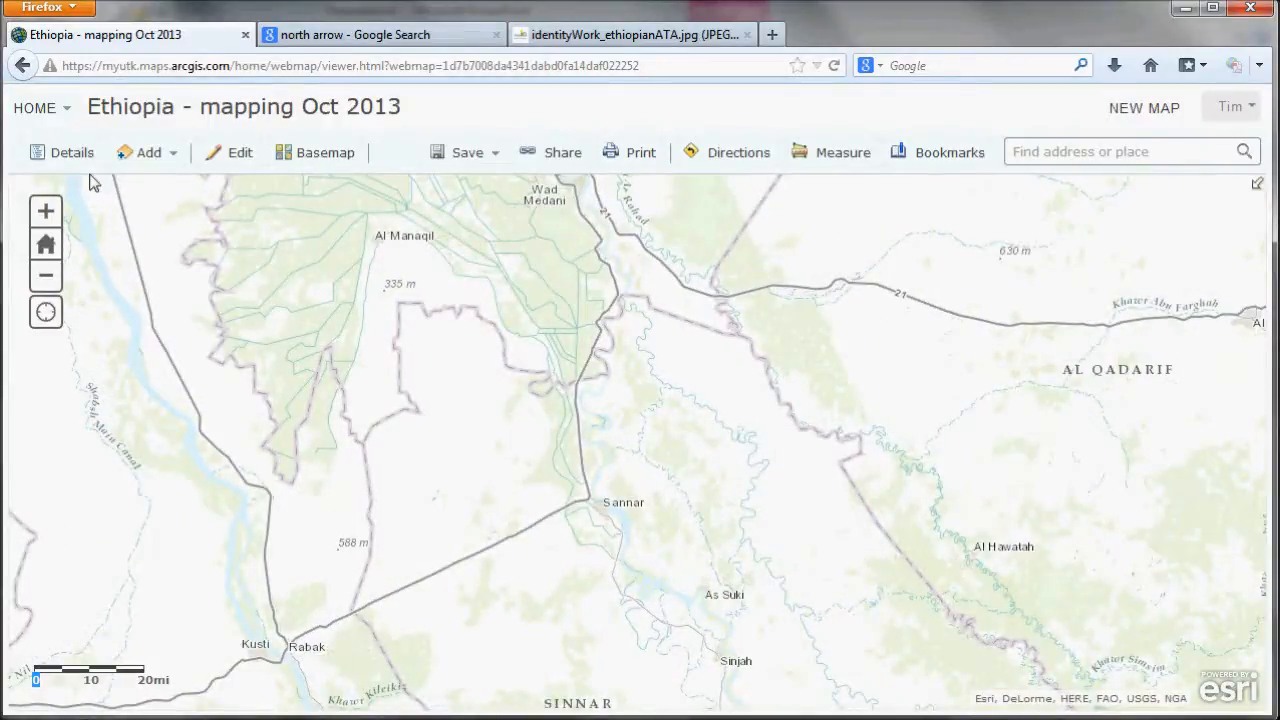
pyautogui.press('Print')
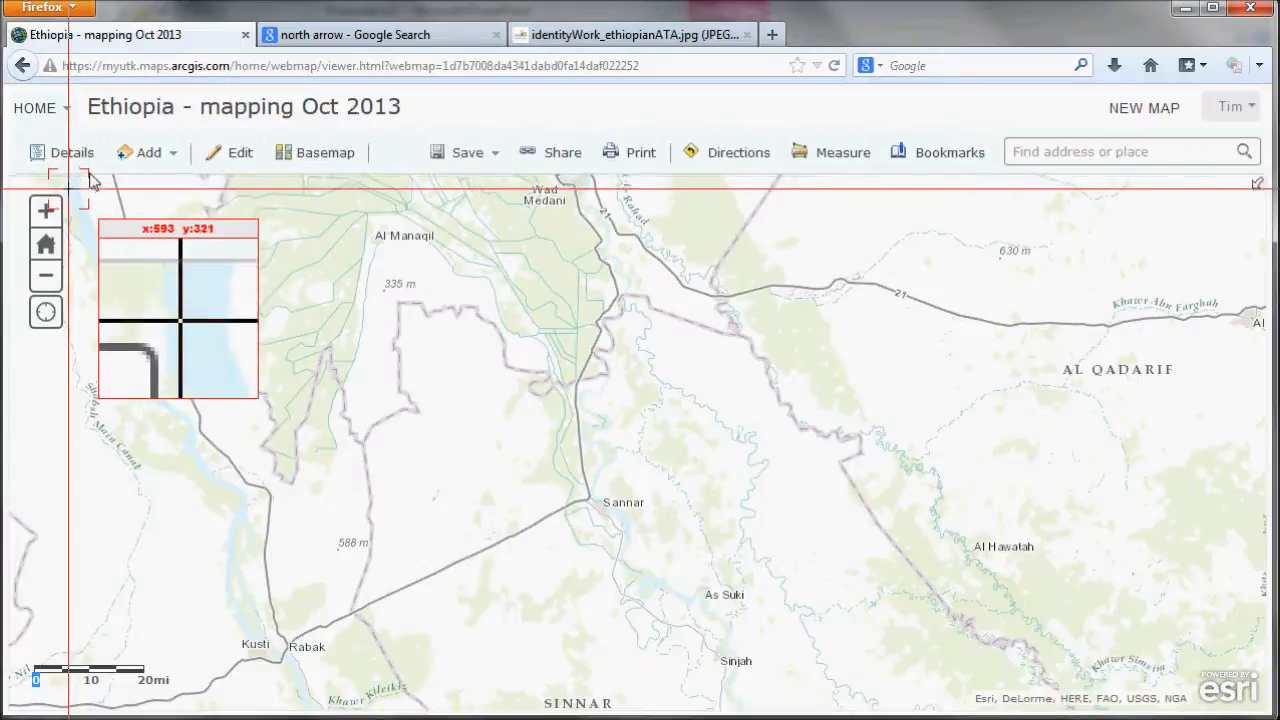
pyautogui.press('Escape')
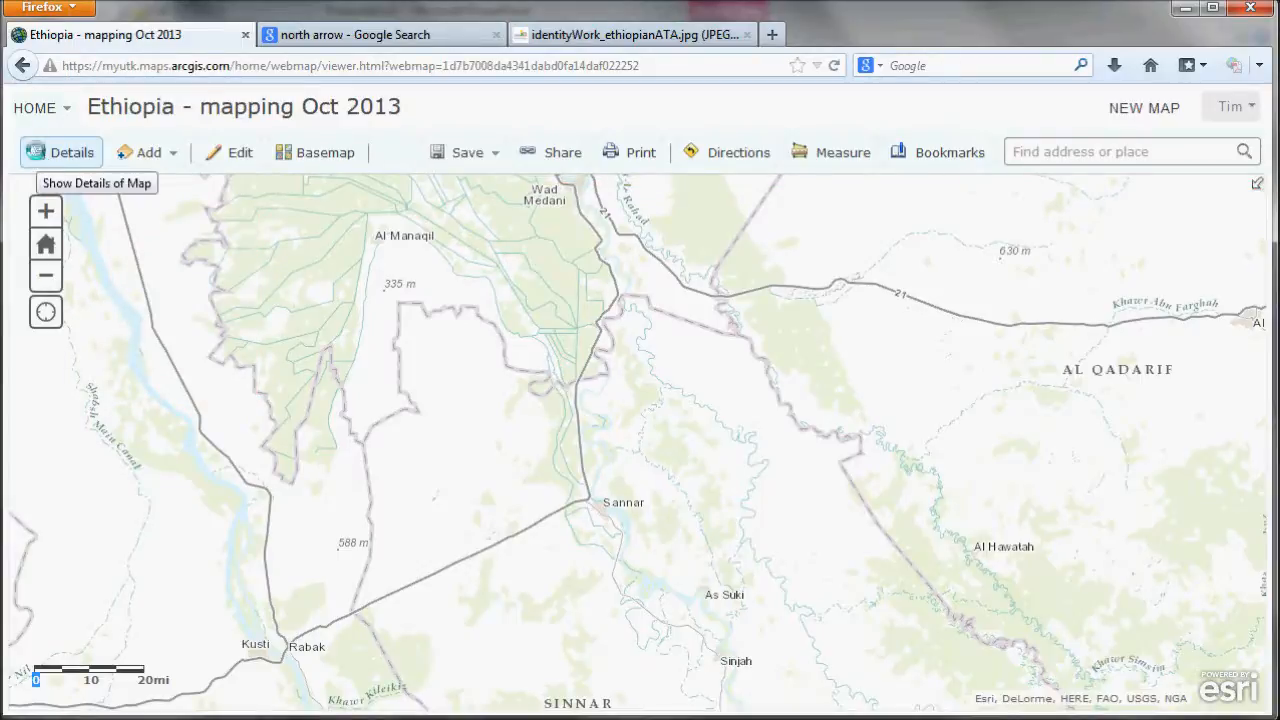
pyautogui.press('Print')
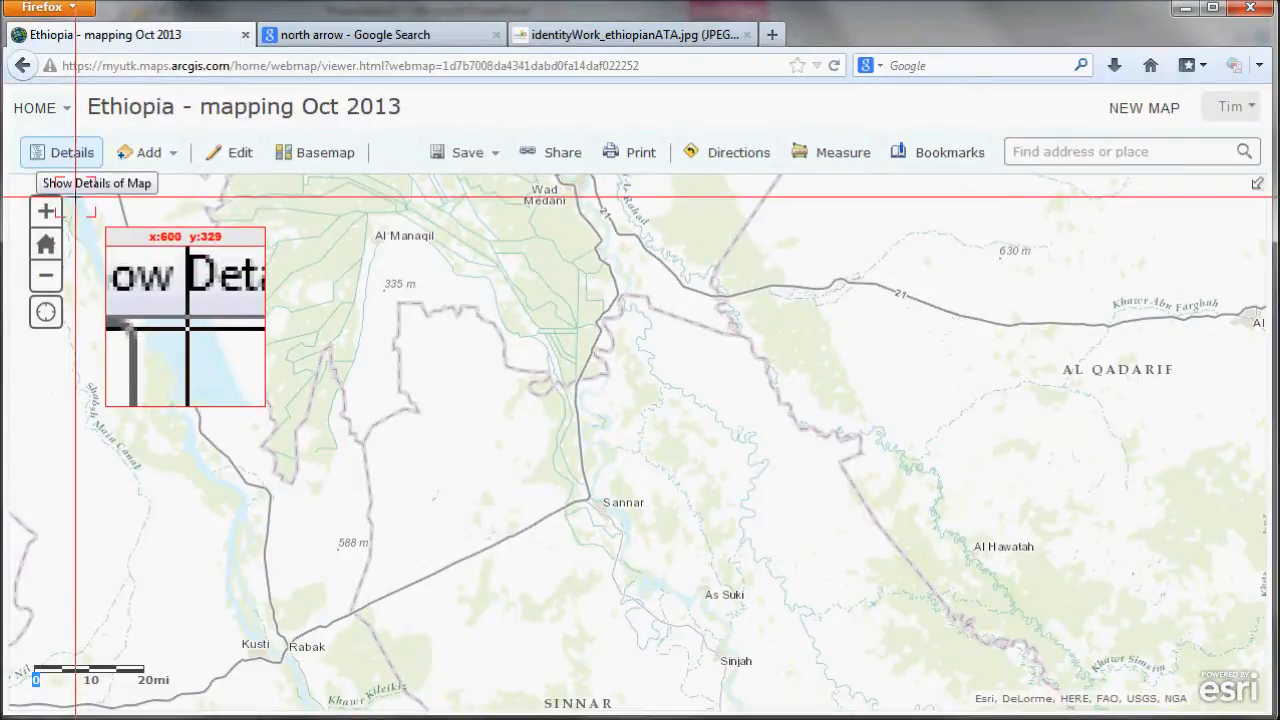
pyautogui.press('Escape')
pyautogui.press('Print')
pyautogui.press('Escape')
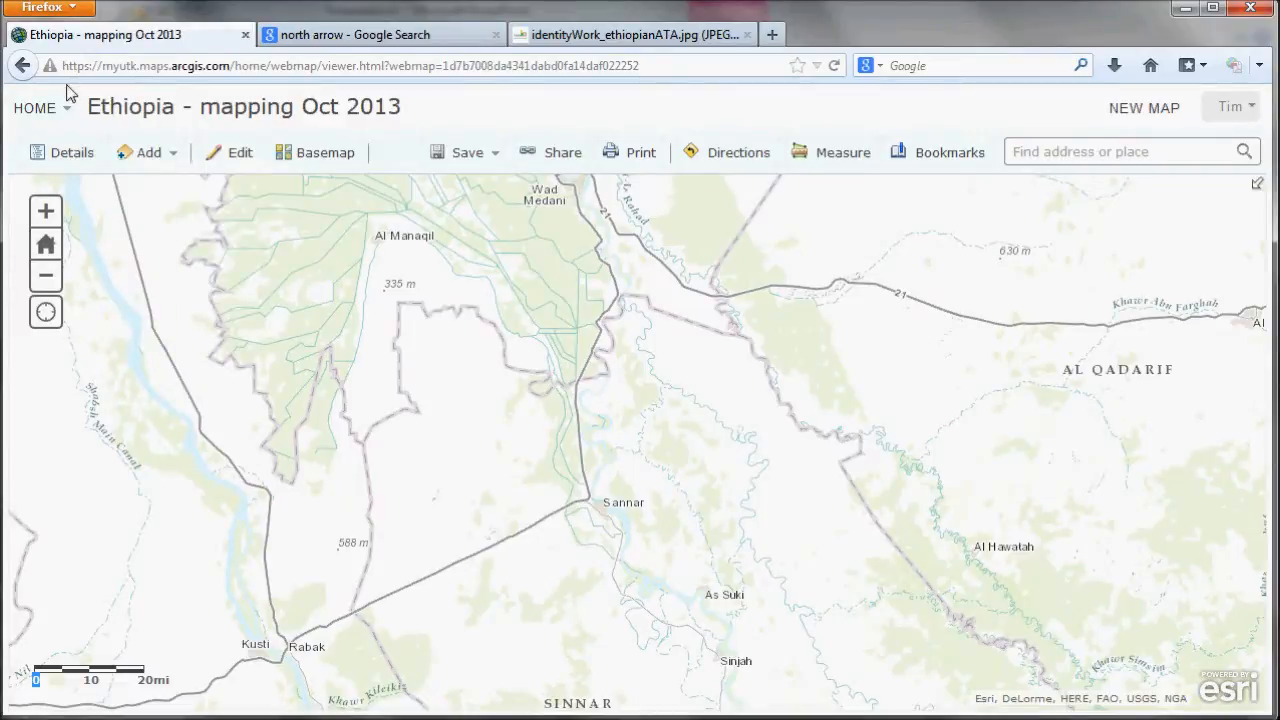
pyautogui.press('Print')
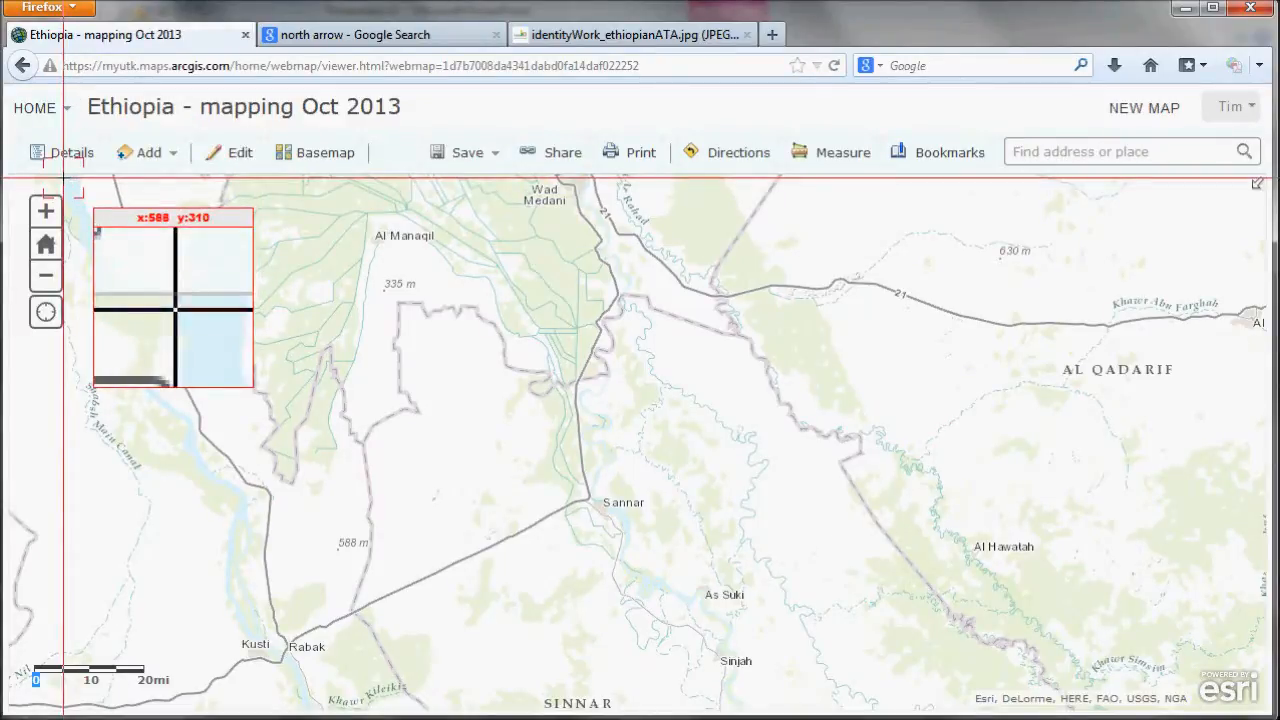
pyautogui.moveTo(66, 175); pyautogui.dragTo(1270, 672)
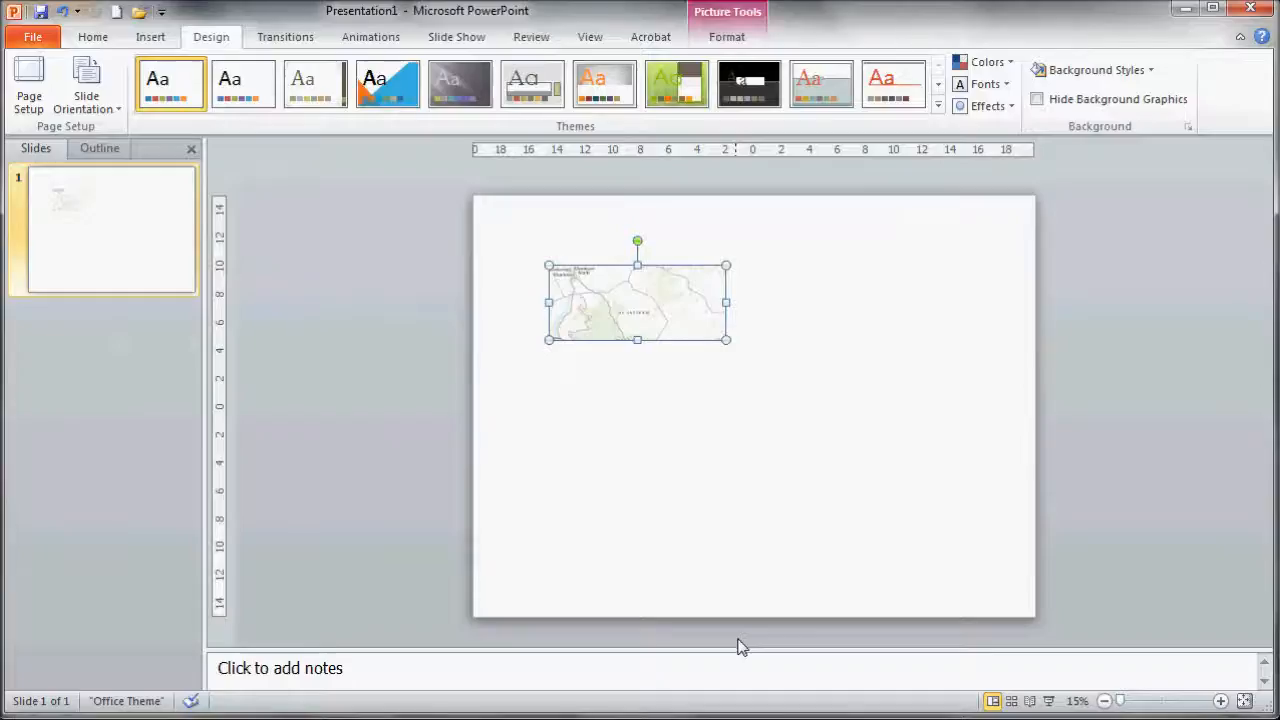
# - Paste the second capture into the slide and place it just below the first map image
pyautogui.hotkey('ctrl', 'v')
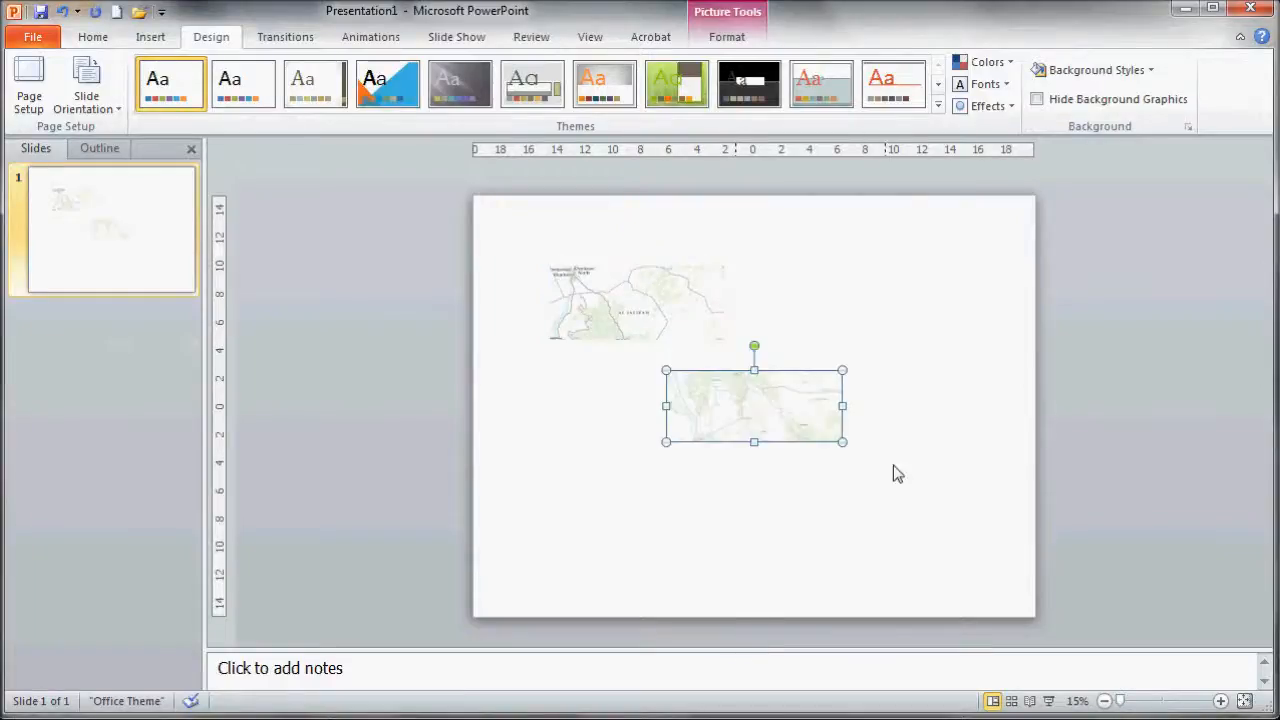
pyautogui.moveTo(771, 426); pyautogui.dragTo(655, 388)
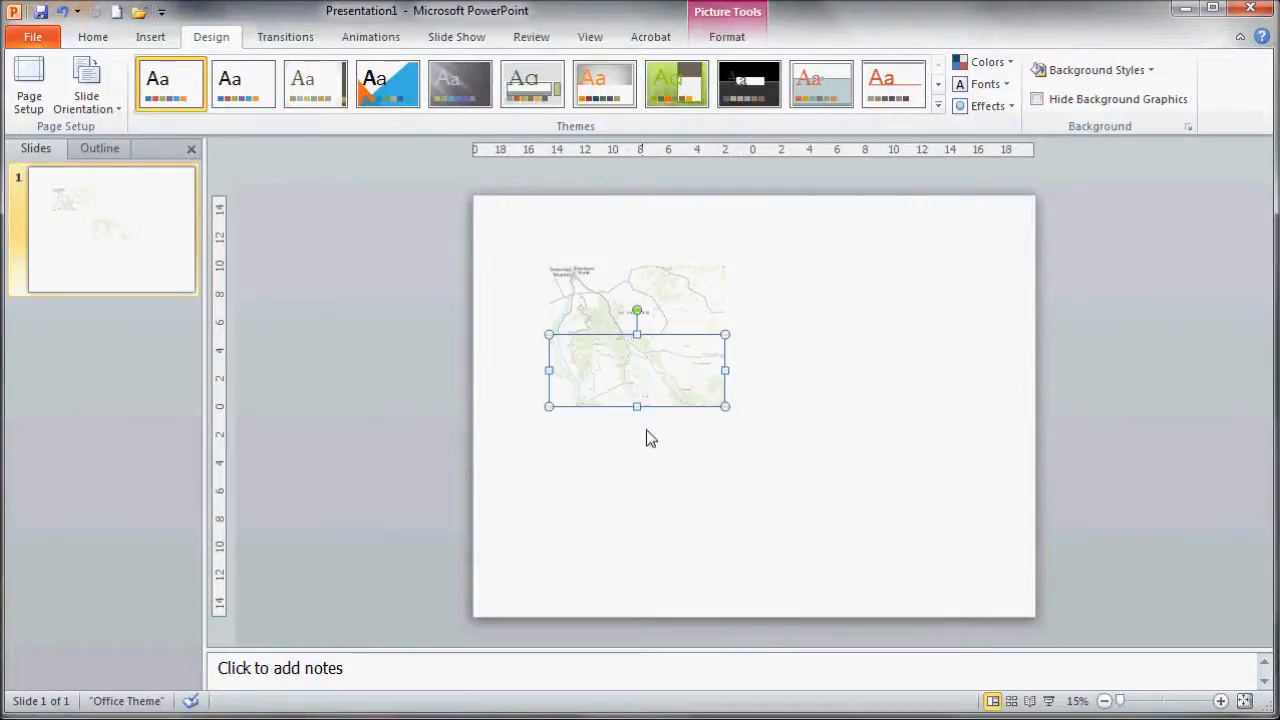
# - Return to the web map, pan south to the Kusti and Sinnar area and capture that map view
pyautogui.hotkey('alt', 'Tab')
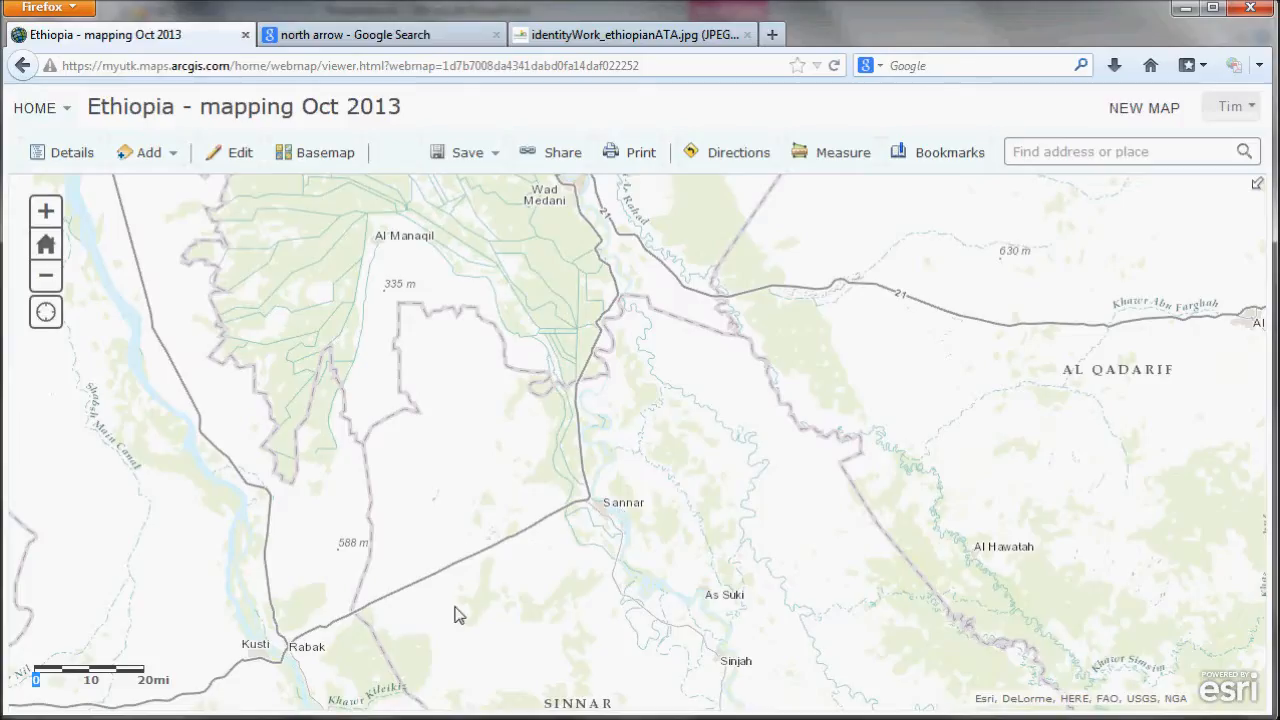
pyautogui.moveTo(243, 664); pyautogui.dragTo(267, 211)
pyautogui.doubleClick(267, 211)
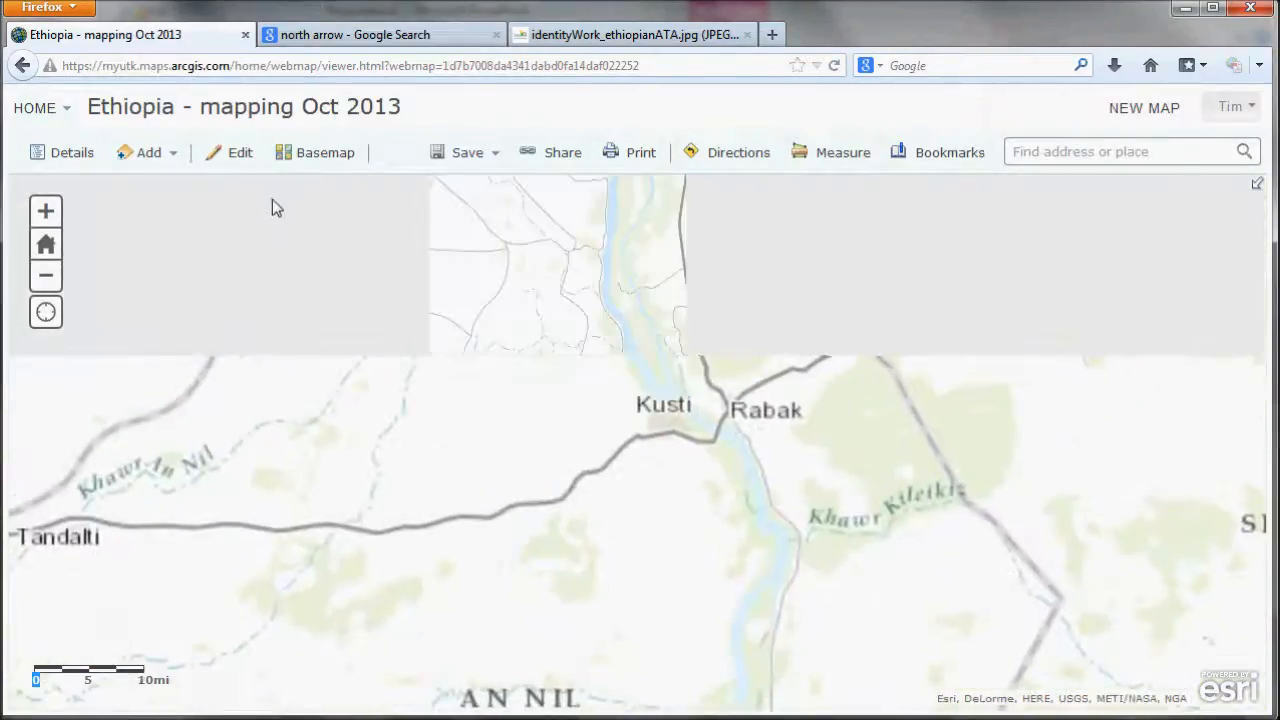
pyautogui.scroll(1, 243, 341)
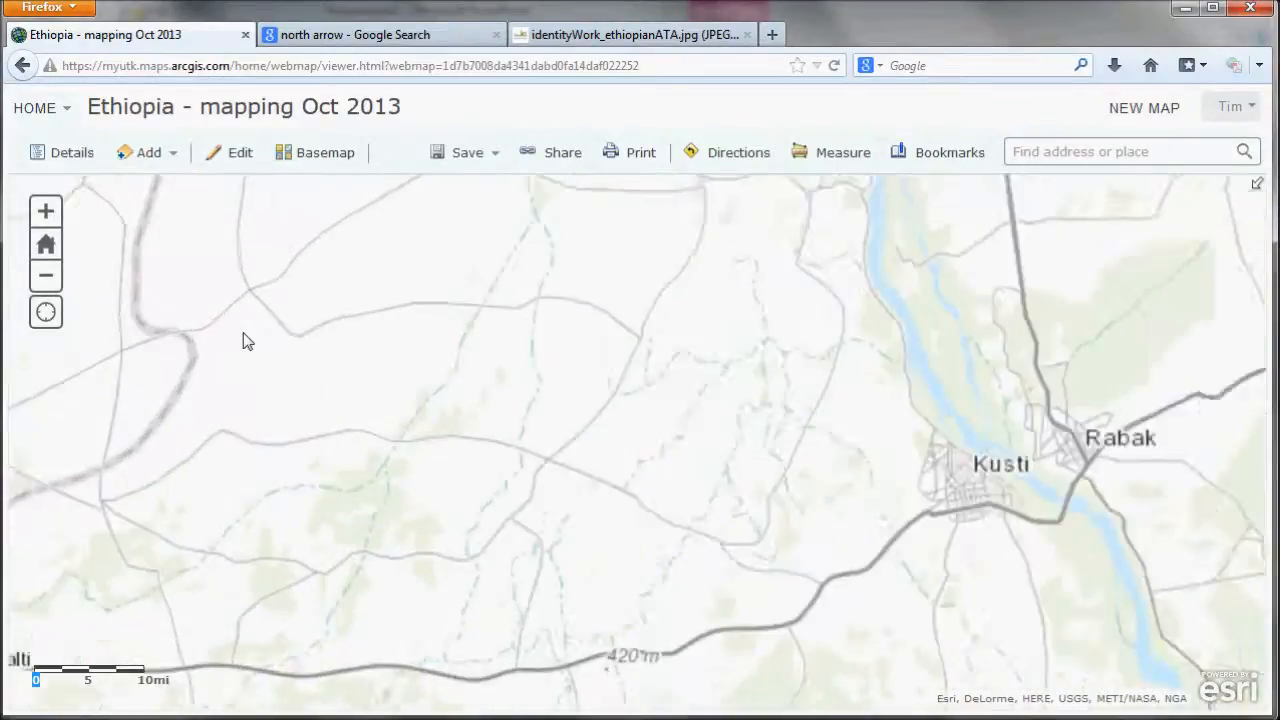
pyautogui.scroll(-2, 243, 341)
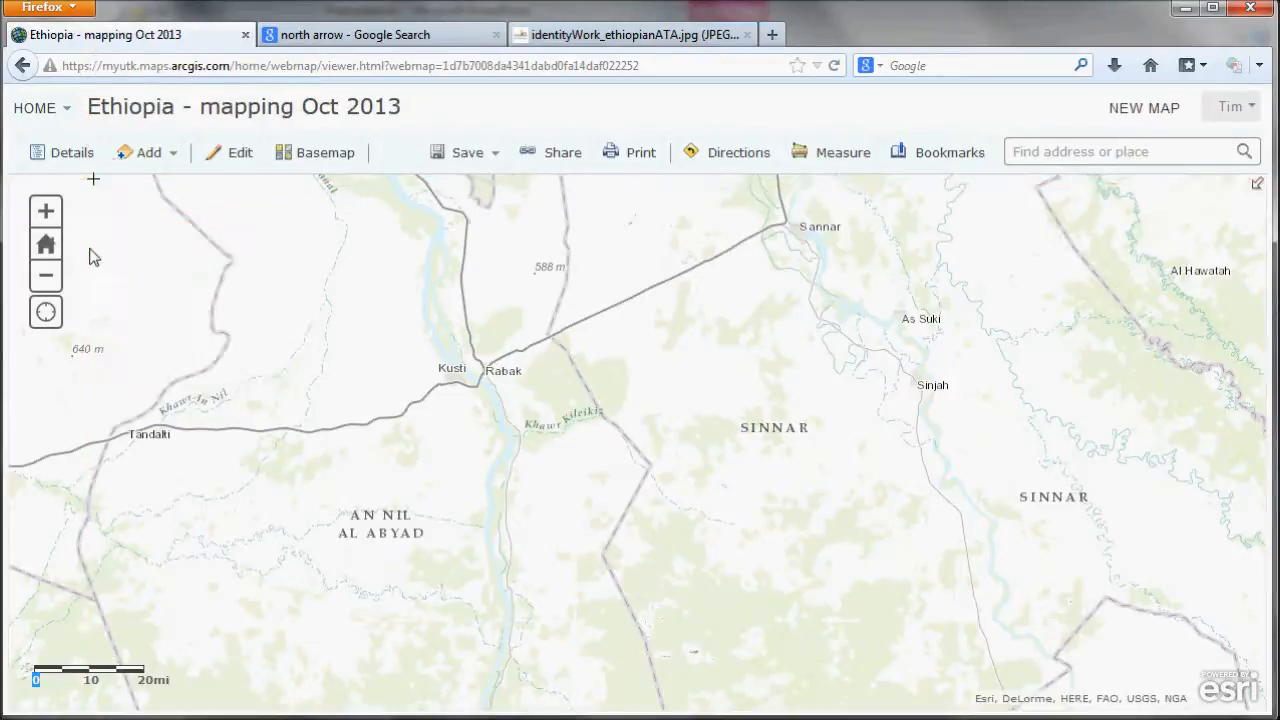
pyautogui.press('Escape')
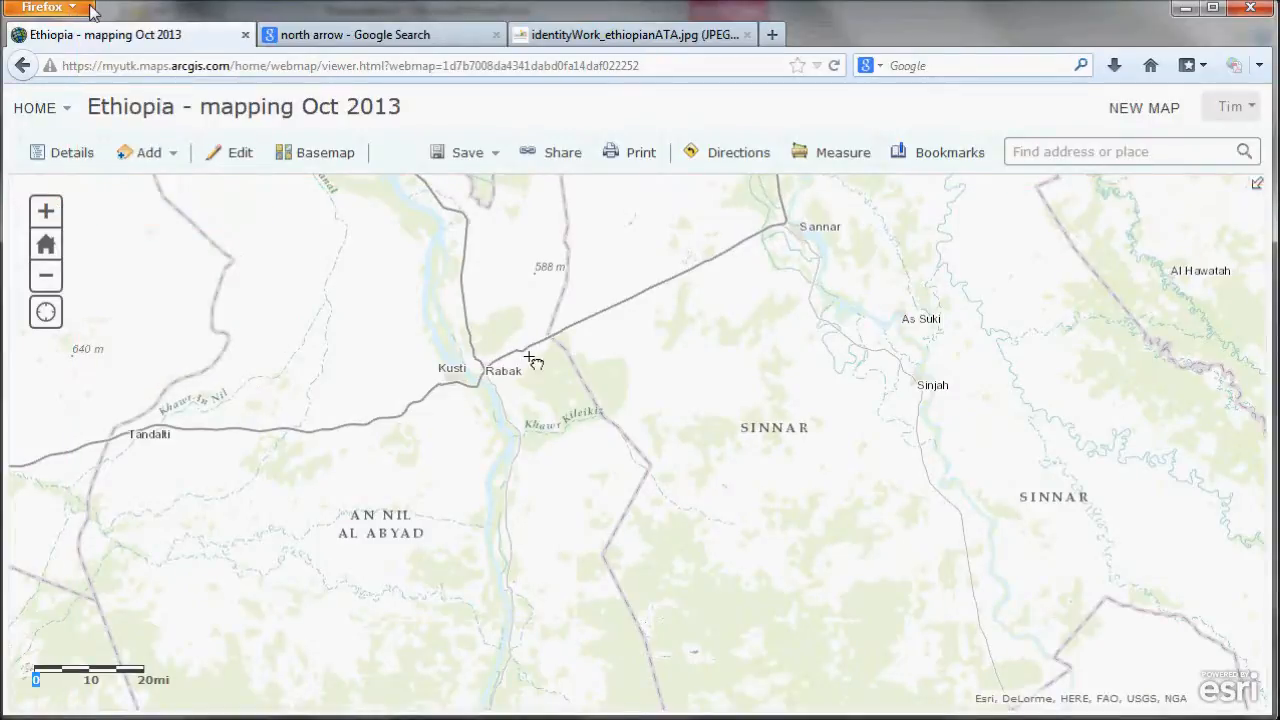
pyautogui.moveTo(1252, 658); pyautogui.dragTo(1269, 668)
# - Paste the third capture into the slide and place it below the second map image
pyautogui.hotkey('alt', 'Tab')
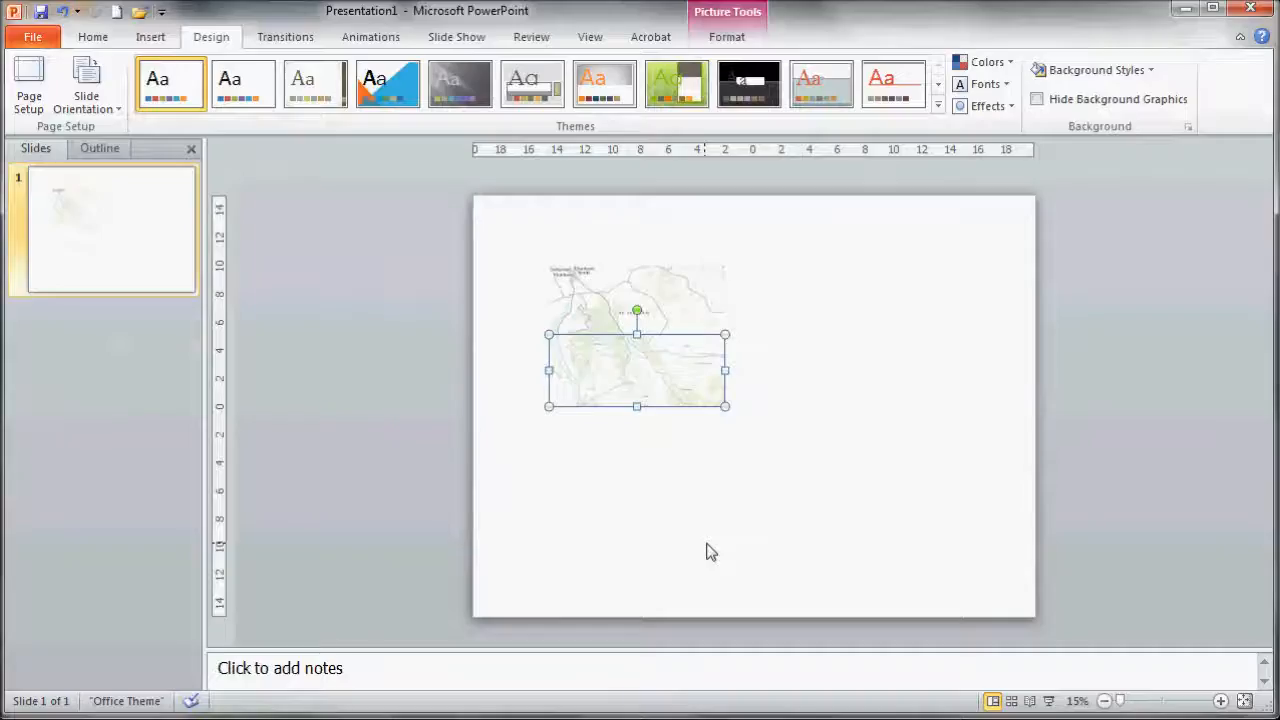
pyautogui.hotkey('ctrl', 'v')
pyautogui.moveTo(777, 408); pyautogui.dragTo(658, 432)
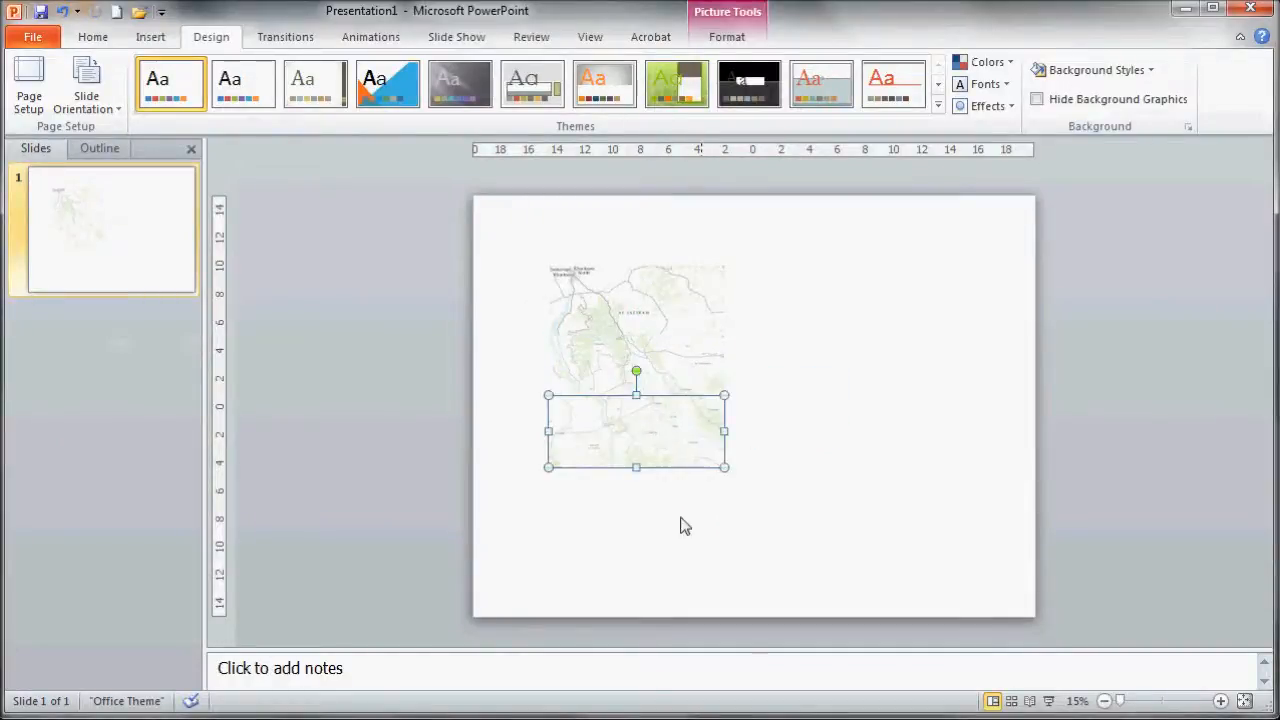
# - Zoom the slide view to 100%
pyautogui.click(600, 38)
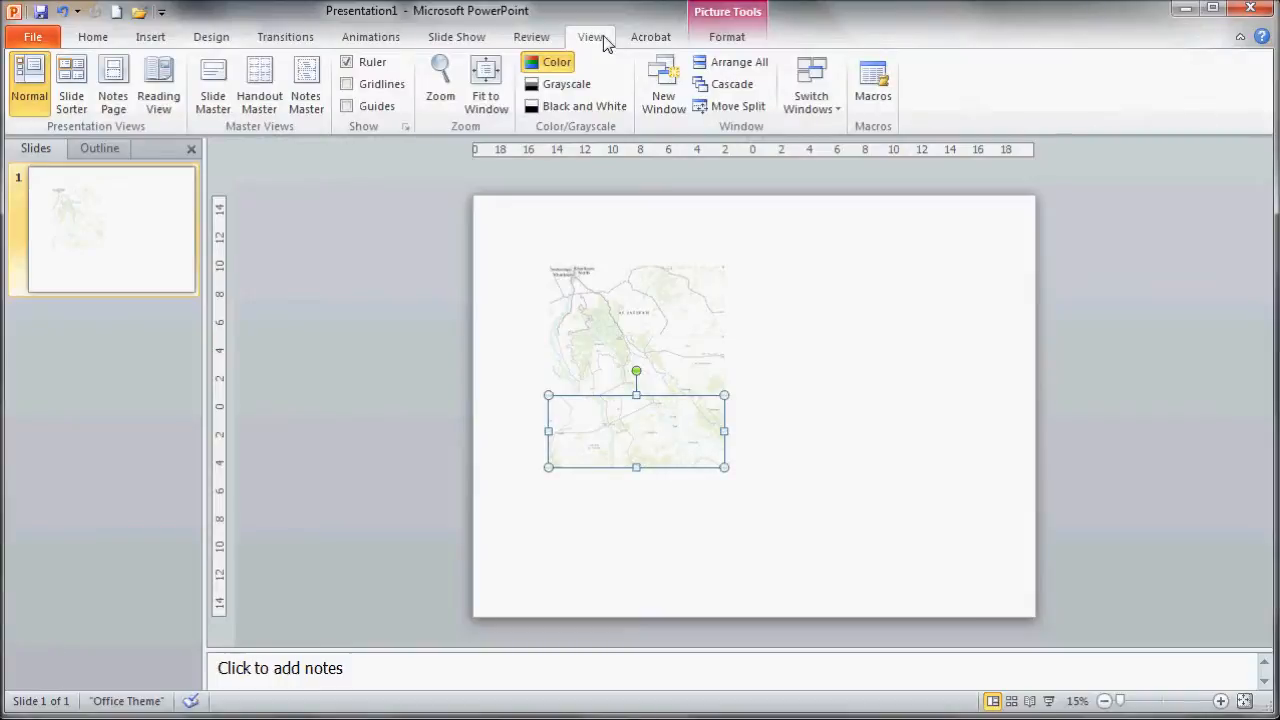
pyautogui.click(448, 108)
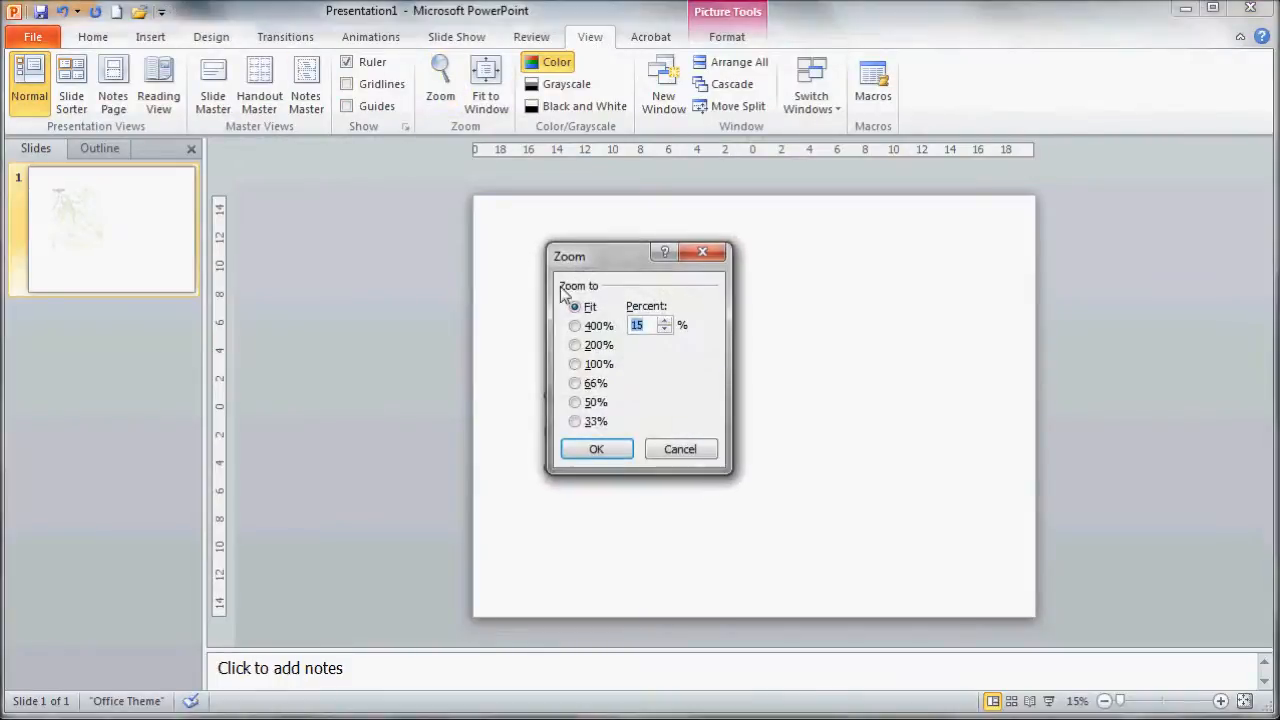
pyautogui.click(577, 364)
pyautogui.click(590, 448)
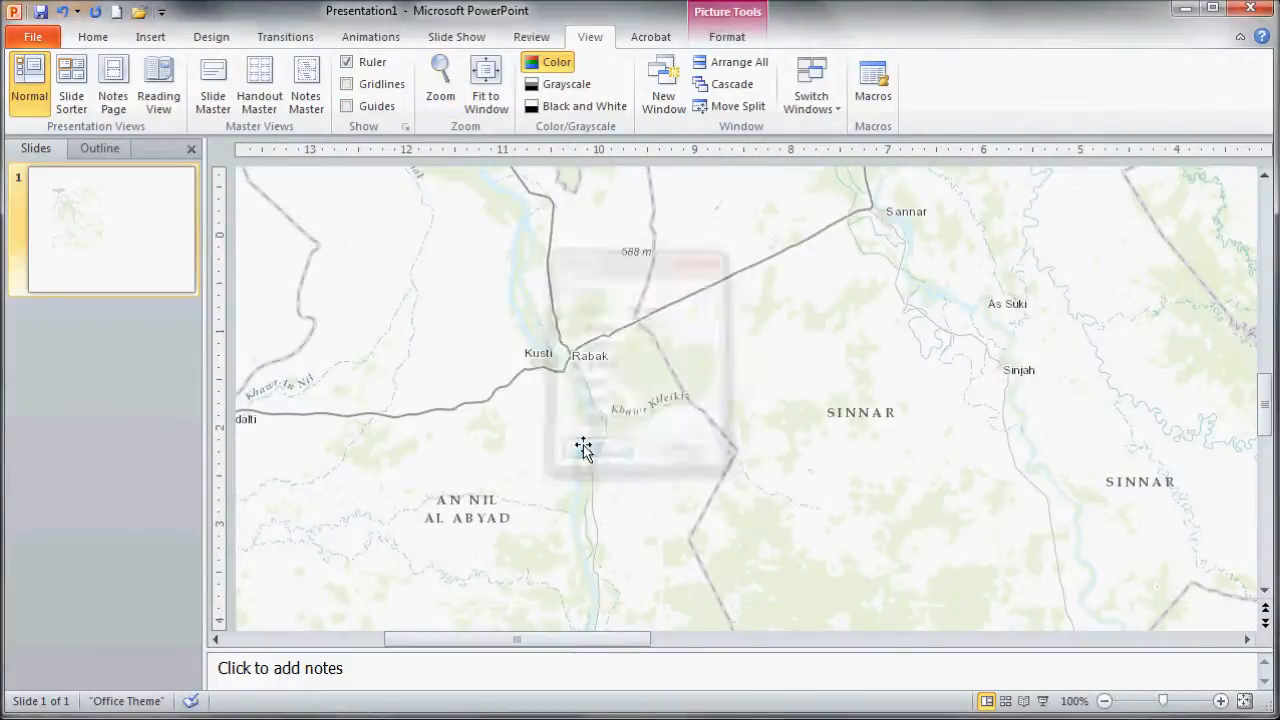
# - Nudge the second map capture so its roads and borders line up with the first capture
pyautogui.moveTo(1262, 420); pyautogui.dragTo(1262, 352)
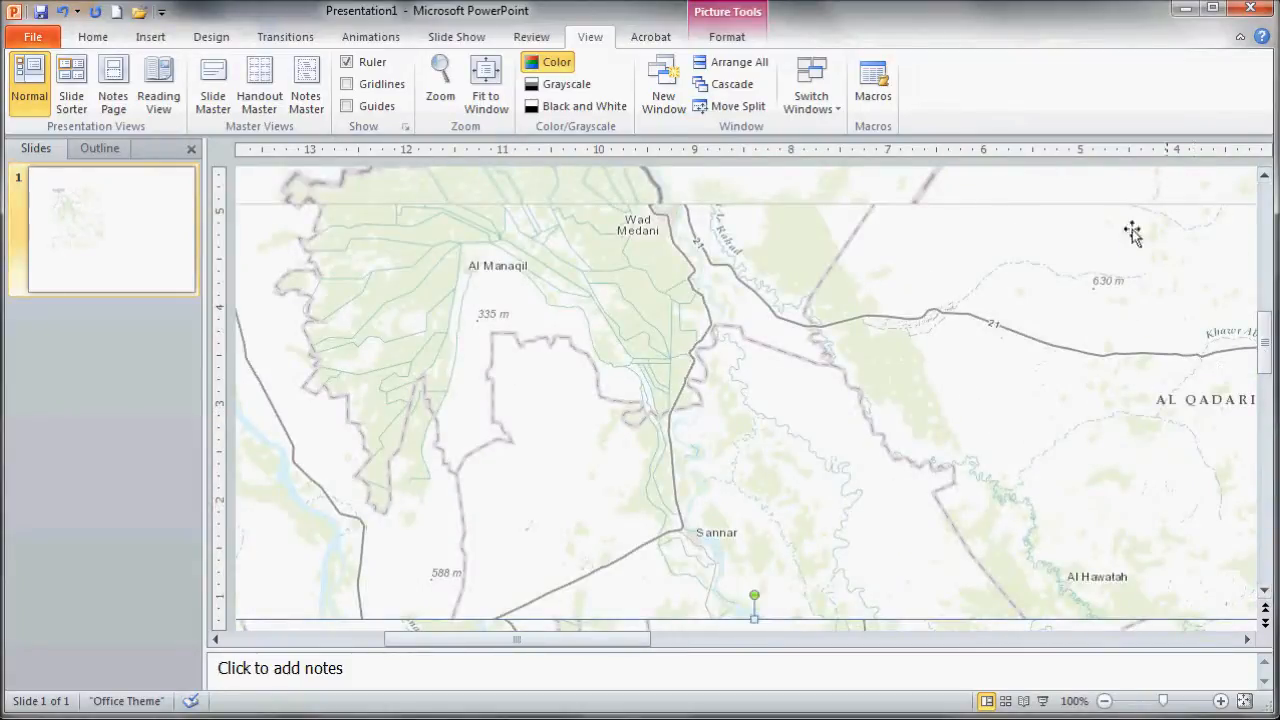
pyautogui.click(1266, 178)
pyautogui.click(1266, 178)
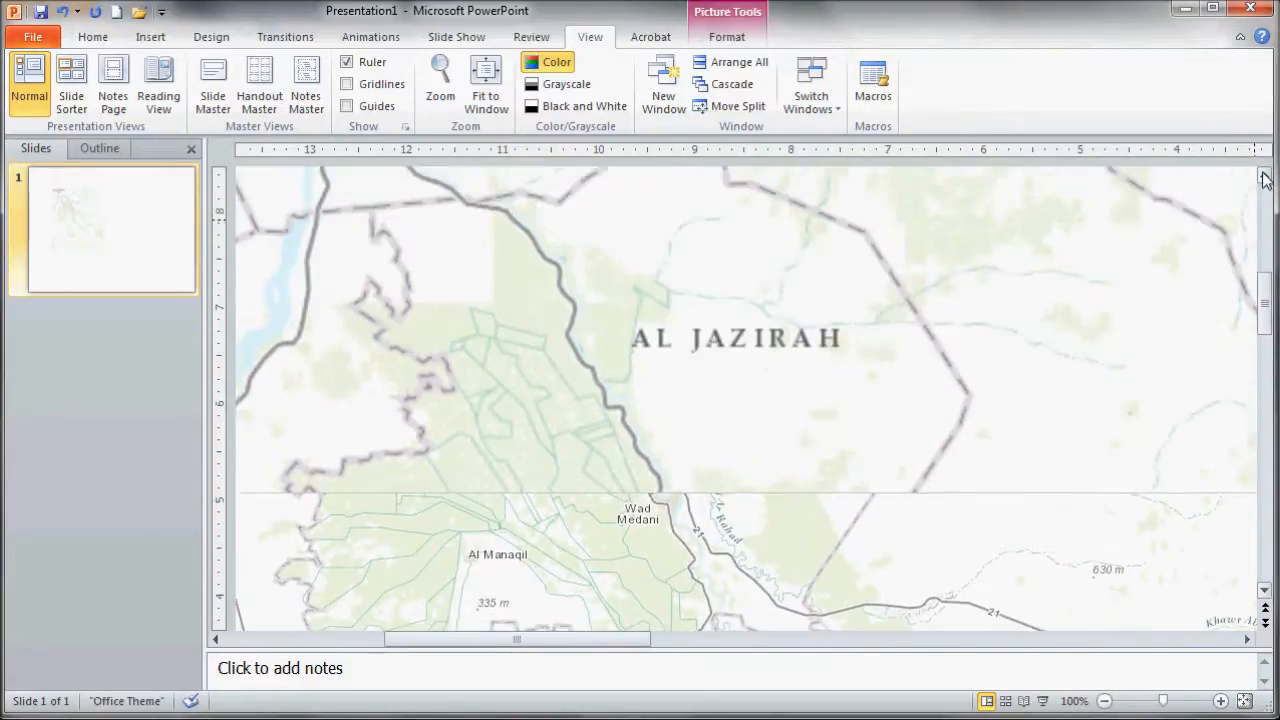
pyautogui.click(1265, 591)
pyautogui.click(1266, 596)
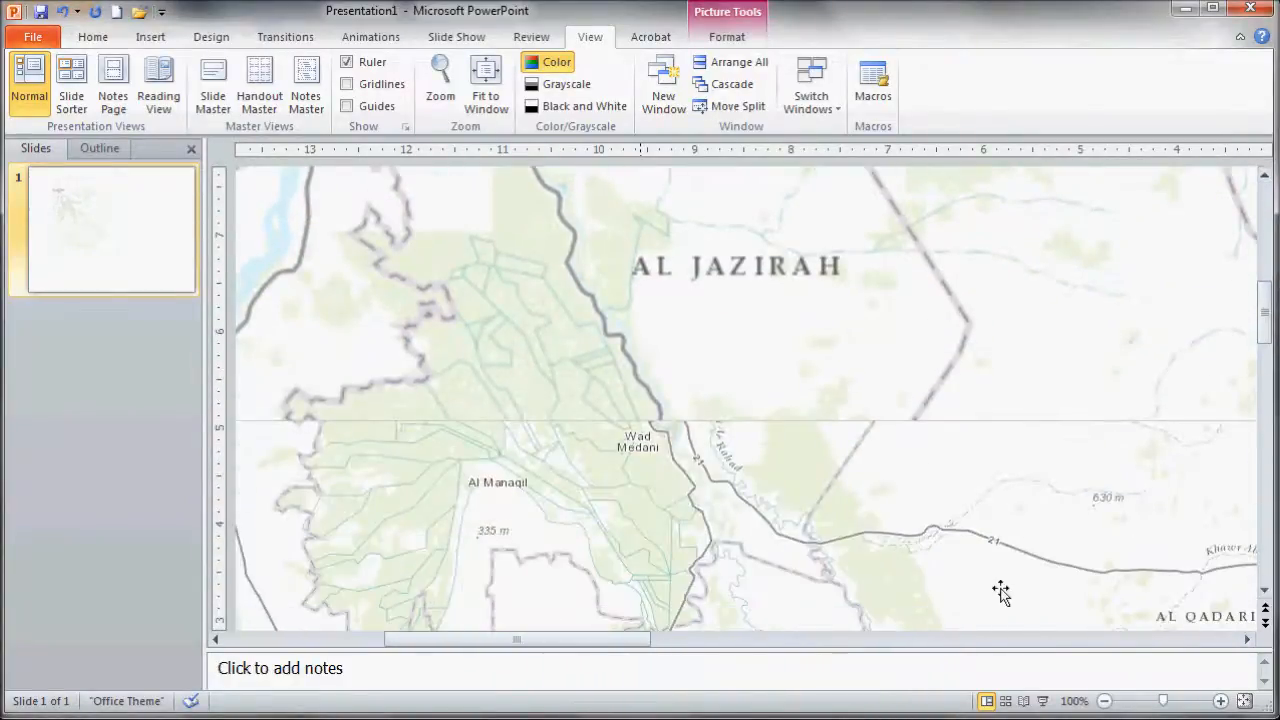
pyautogui.moveTo(634, 487); pyautogui.dragTo(644, 511)
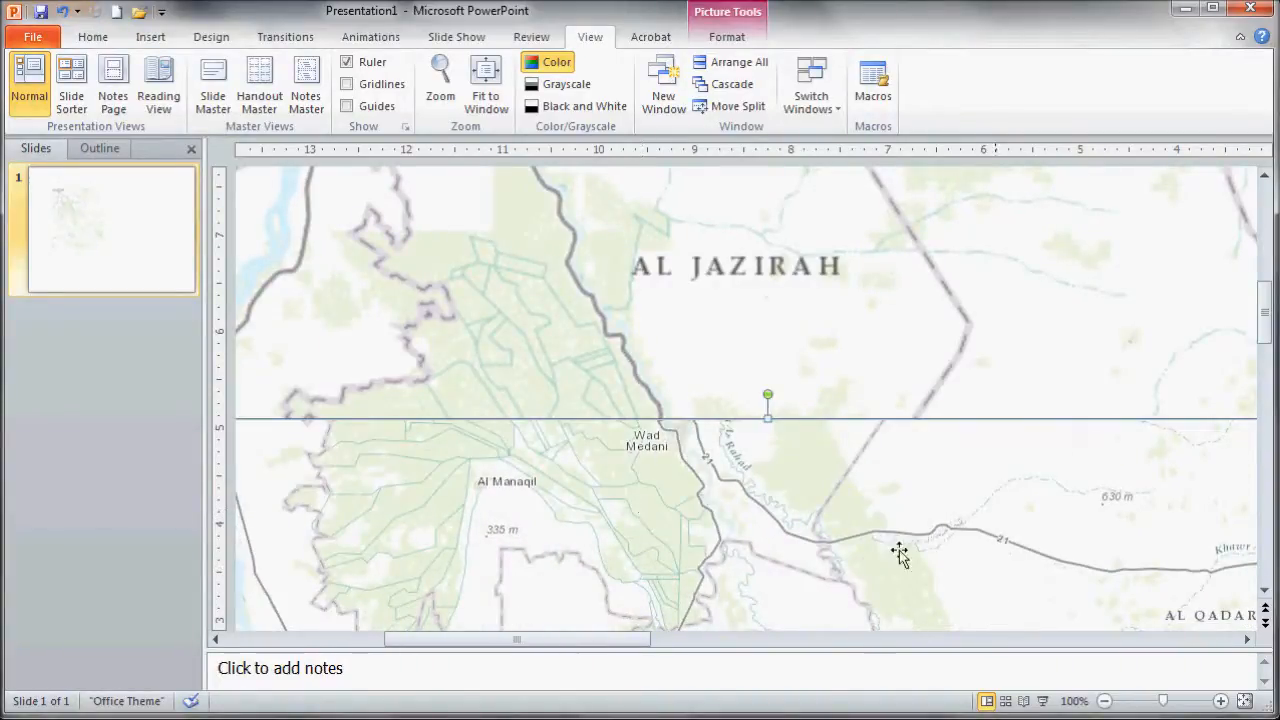
# - Reposition the third map capture so Sannar, Kusti and the roads line up with the second capture
pyautogui.click(1266, 583)
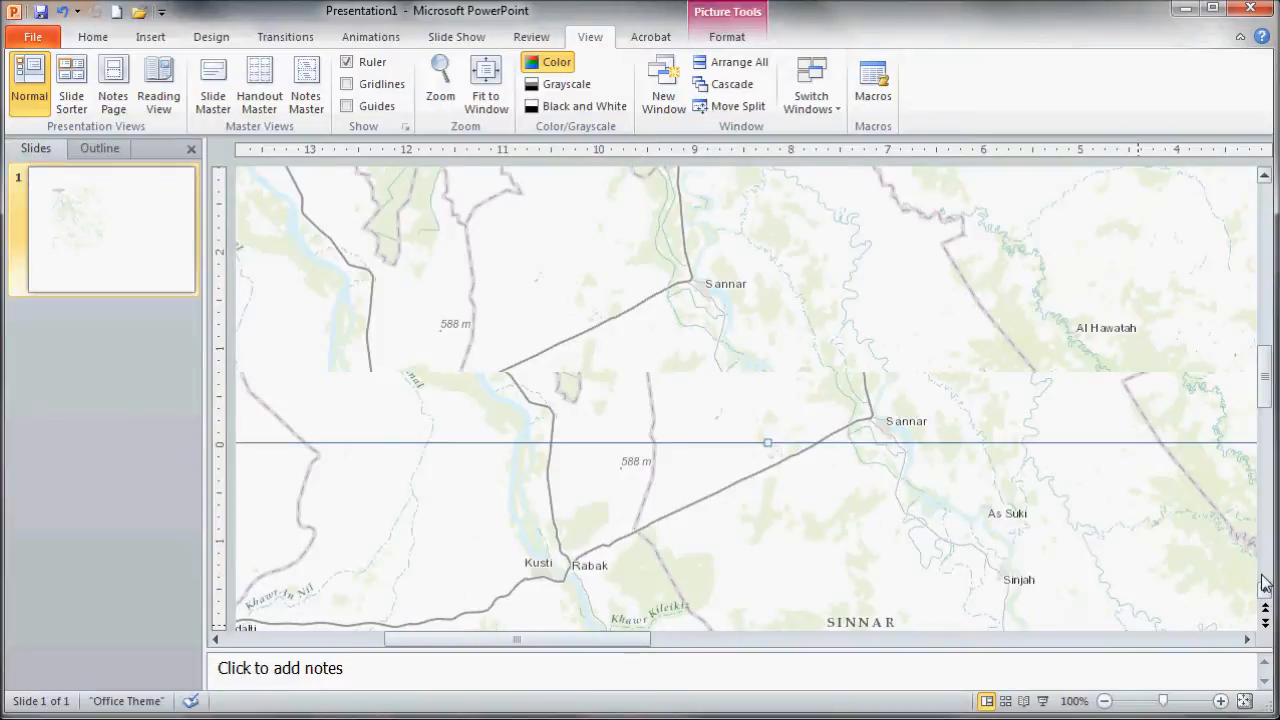
pyautogui.moveTo(636, 477); pyautogui.dragTo(644, 592)
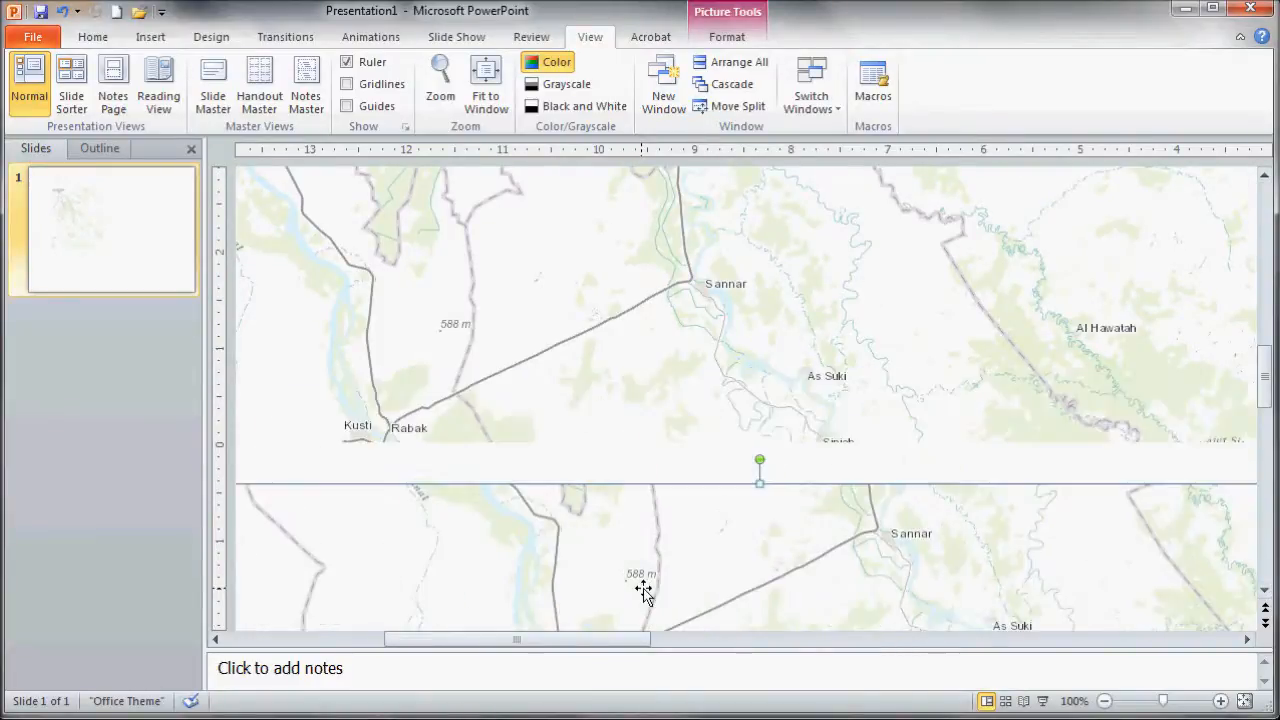
pyautogui.click(1264, 590)
pyautogui.moveTo(747, 589); pyautogui.dragTo(563, 347)
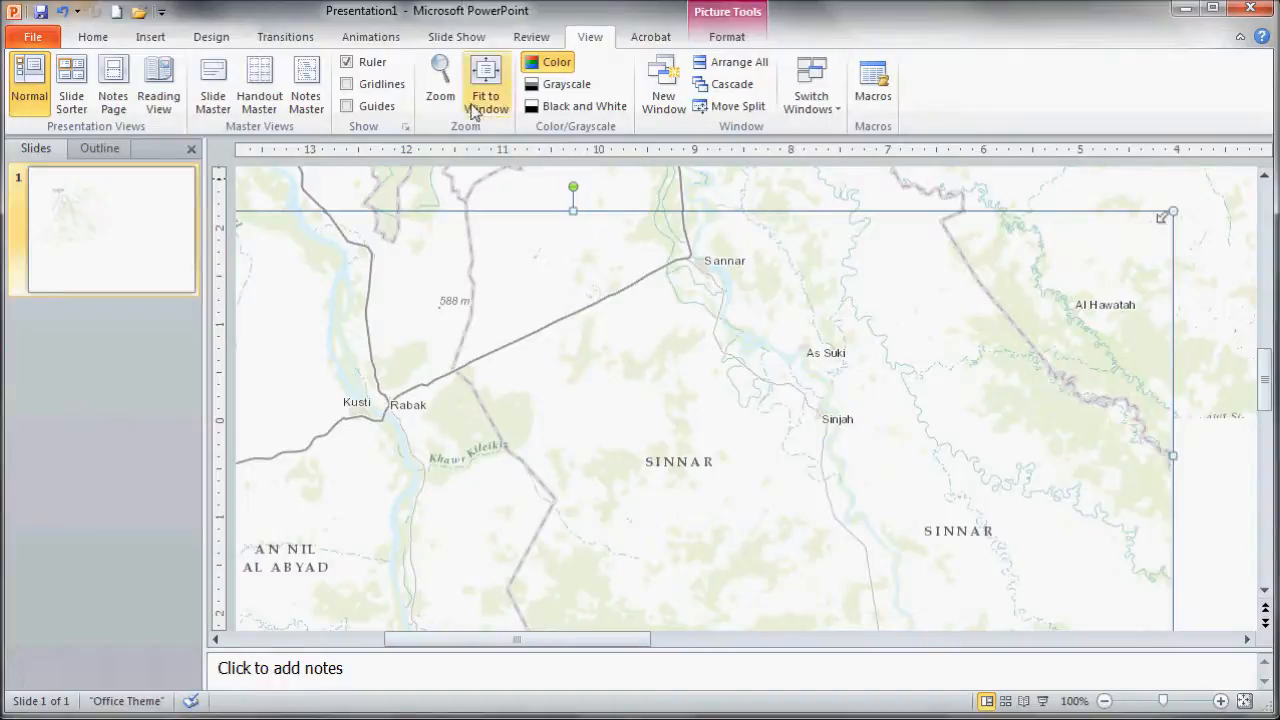
# - Zoom the slide view to 50%
pyautogui.click(441, 85)
pyautogui.click(576, 402)
pyautogui.click(596, 449)
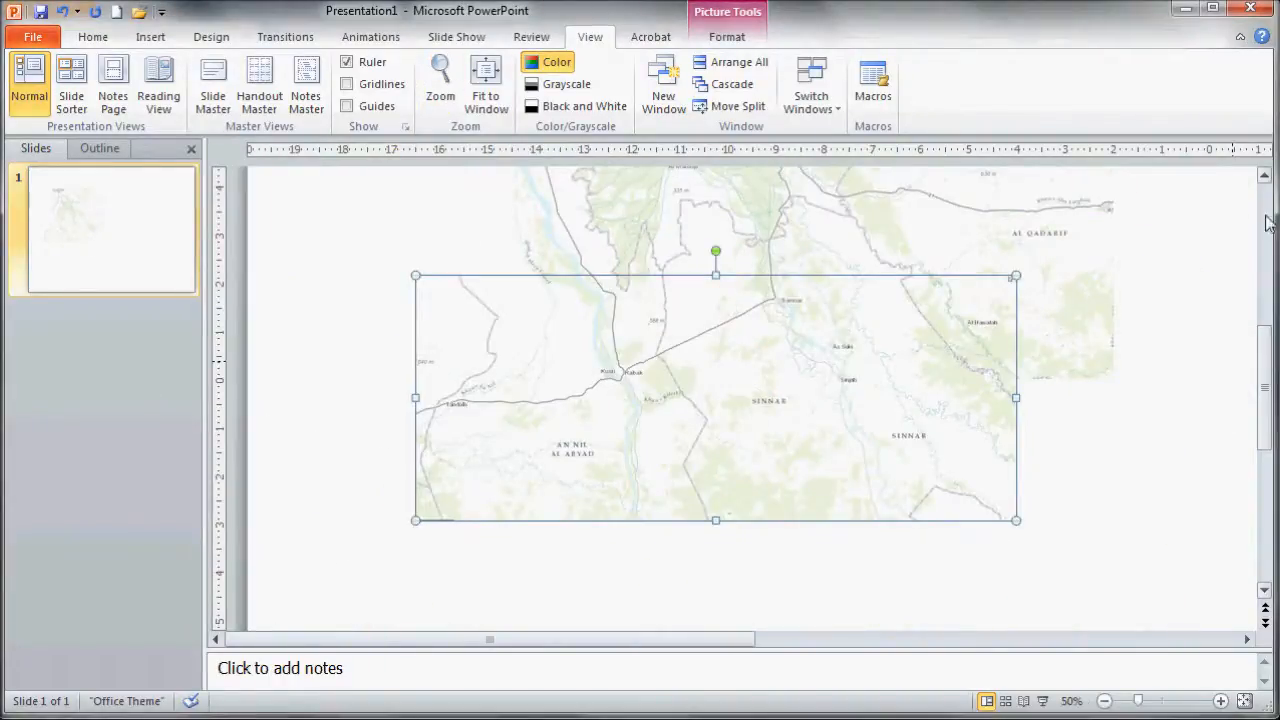
# - Crop a thin strip off the bottom edge of the second map capture
pyautogui.click(1205, 320)
pyautogui.scroll(4, 1268, 188)
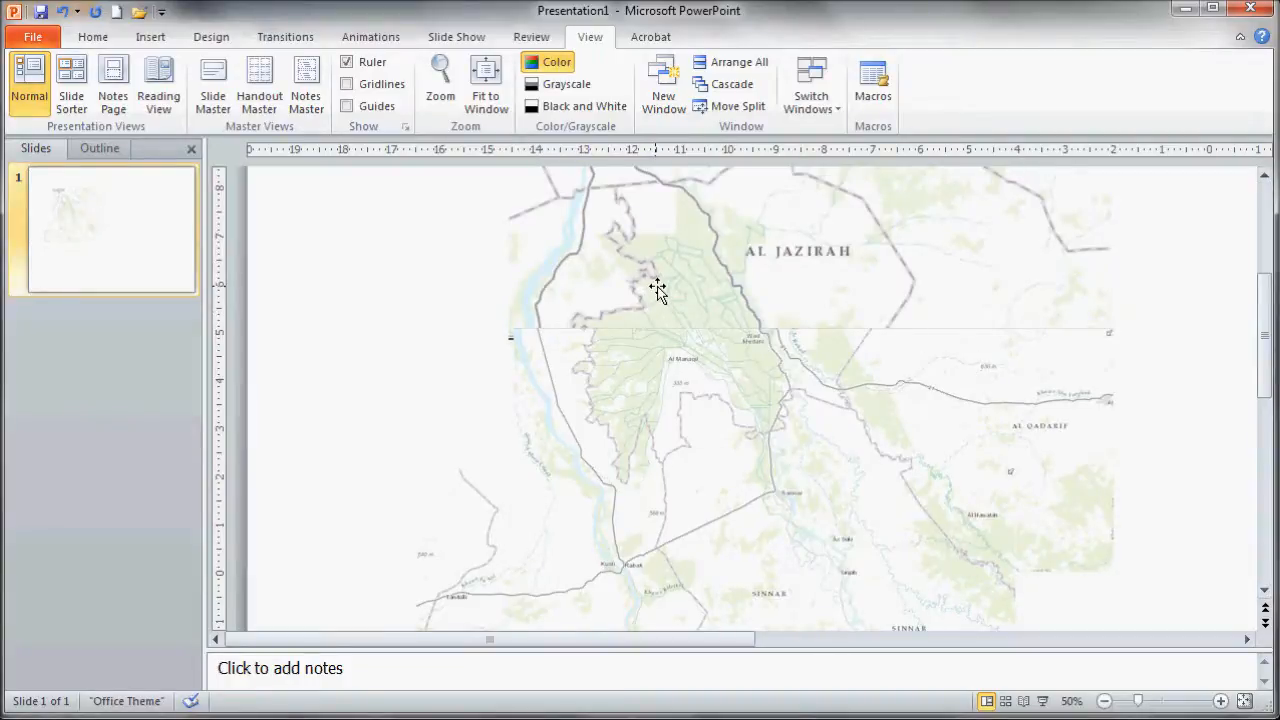
pyautogui.click(660, 443)
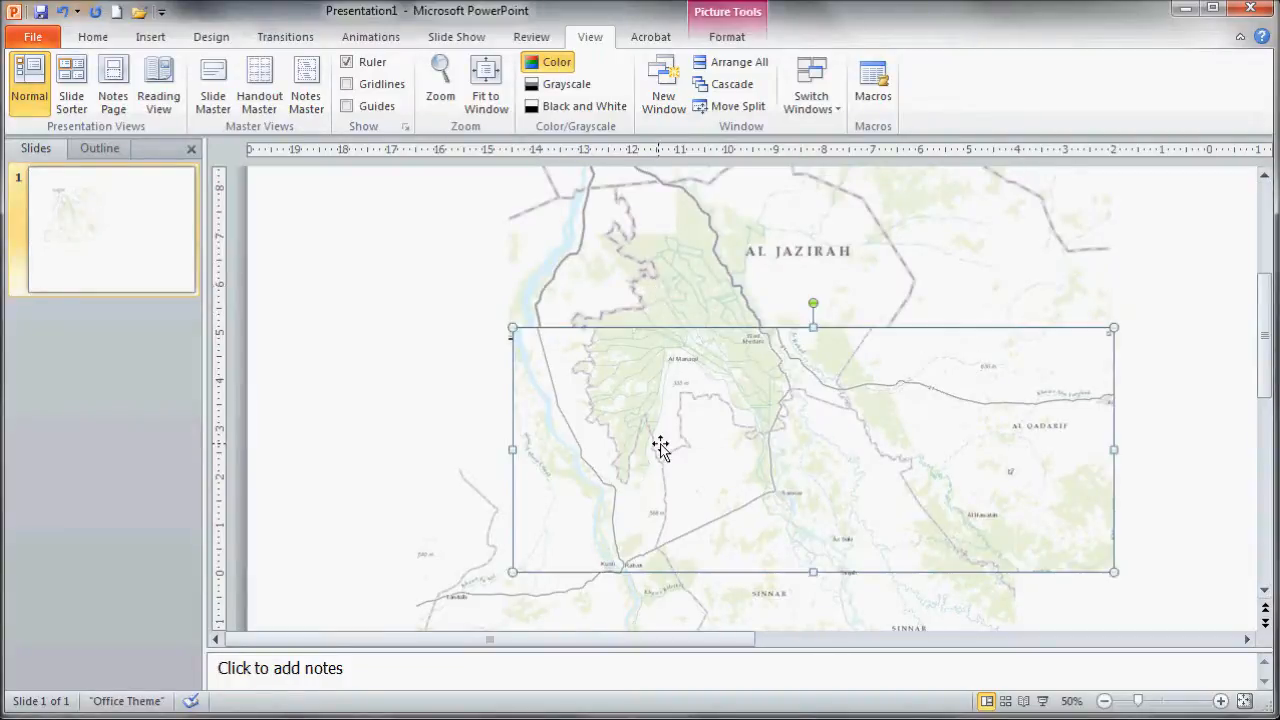
pyautogui.click(727, 37)
pyautogui.click(1068, 75)
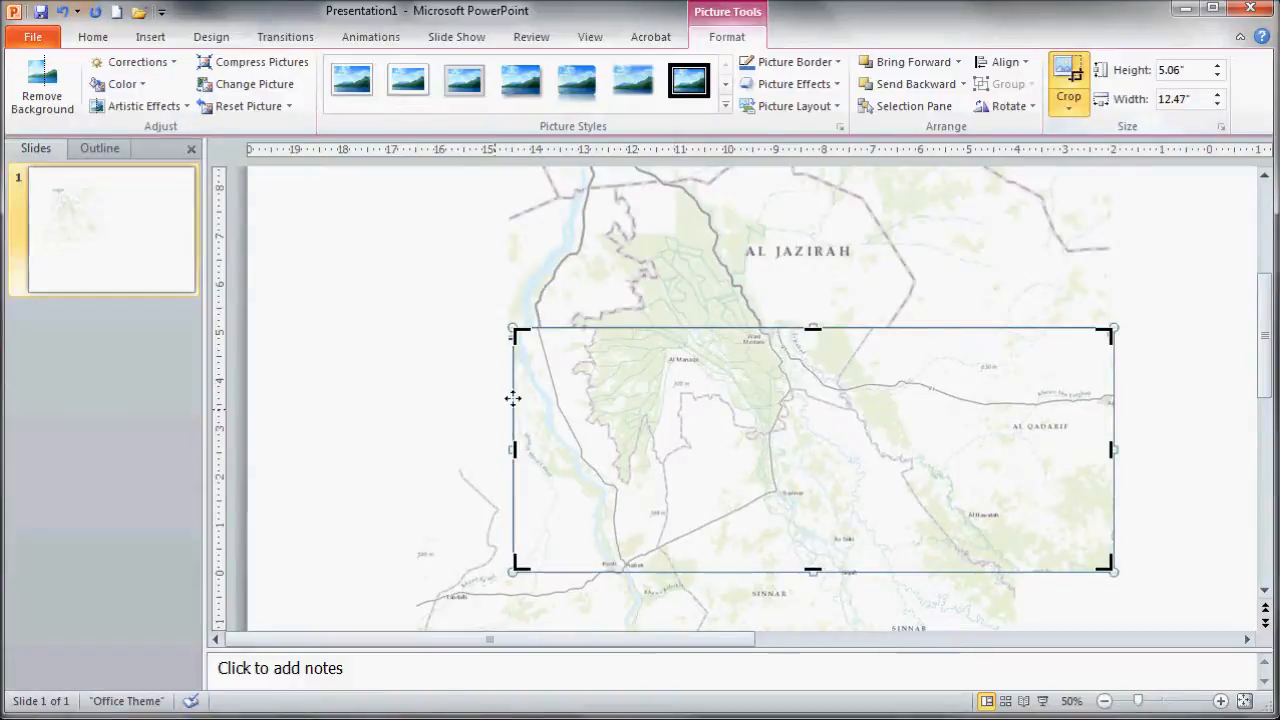
pyautogui.moveTo(811, 567); pyautogui.dragTo(812, 545)
pyautogui.click(1165, 493)
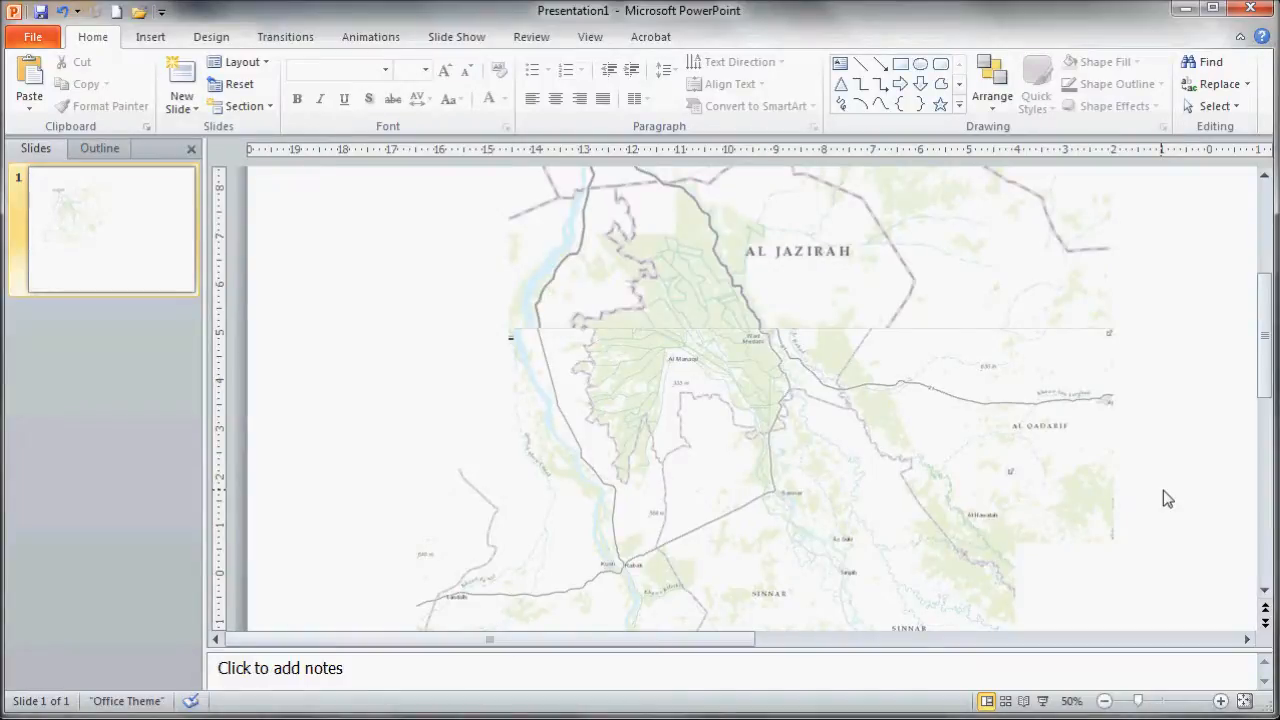
# - Capture the web map's scale bar, paste it into the slide and place it at the lower left
pyautogui.hotkey('alt', 'Tab')
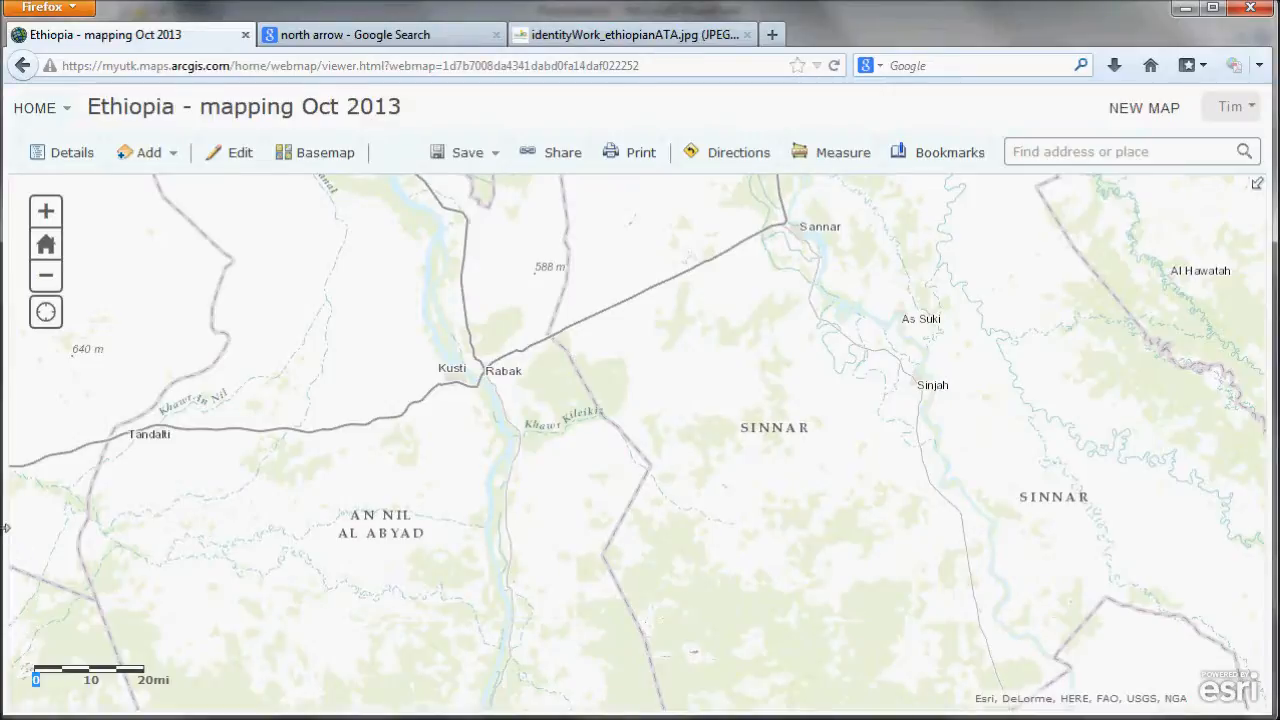
pyautogui.press('Print')
pyautogui.moveTo(28, 662); pyautogui.dragTo(181, 704)
pyautogui.hotkey('alt', 'Tab')
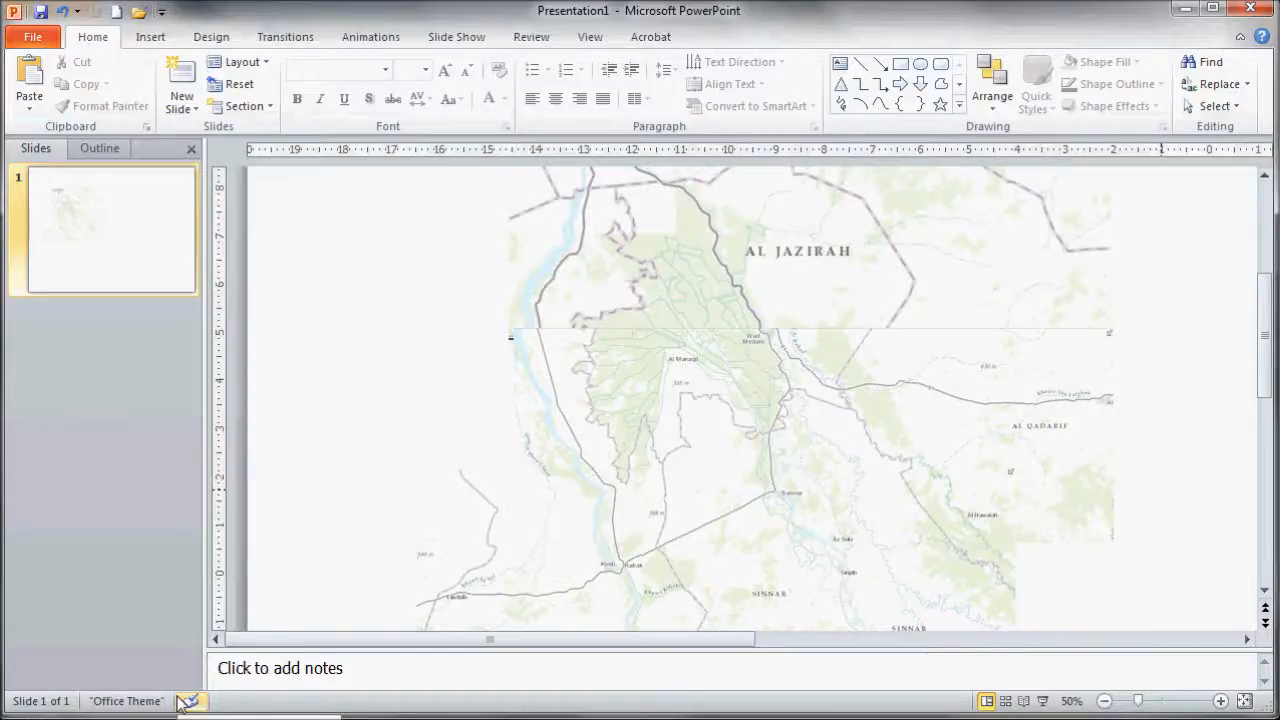
pyautogui.hotkey('ctrl', 'v')
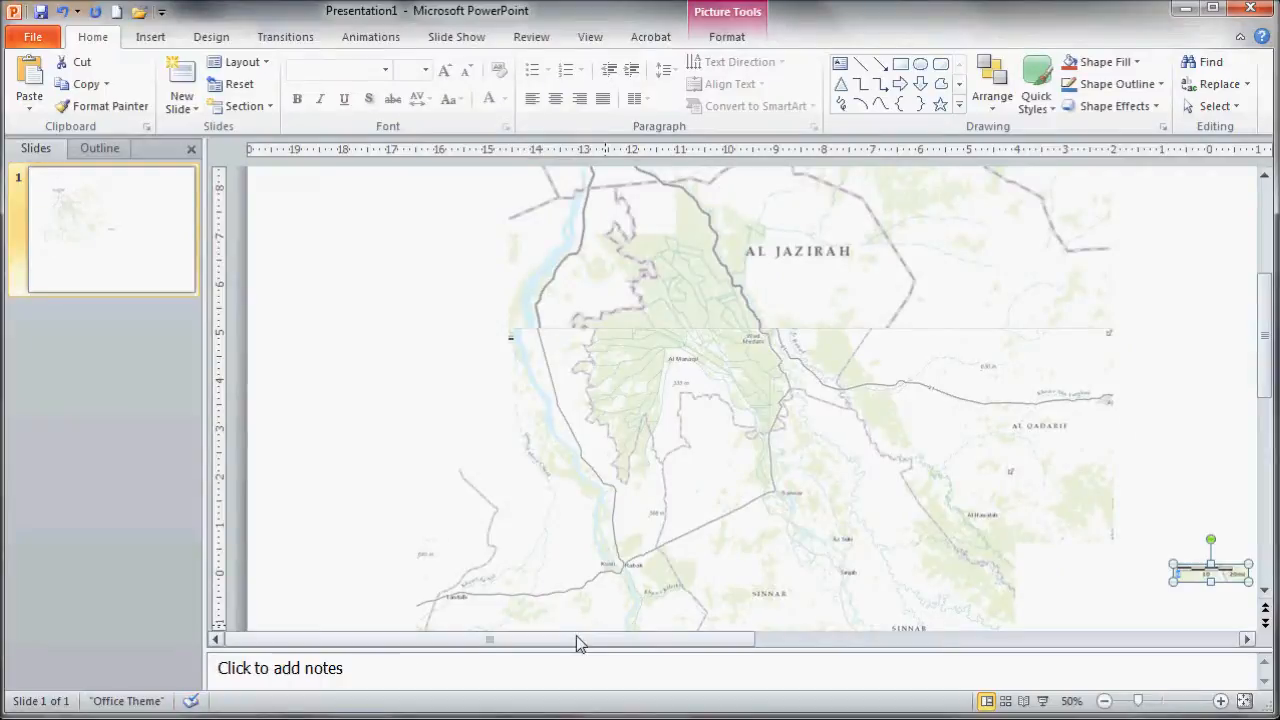
pyautogui.moveTo(1215, 566); pyautogui.dragTo(333, 574)
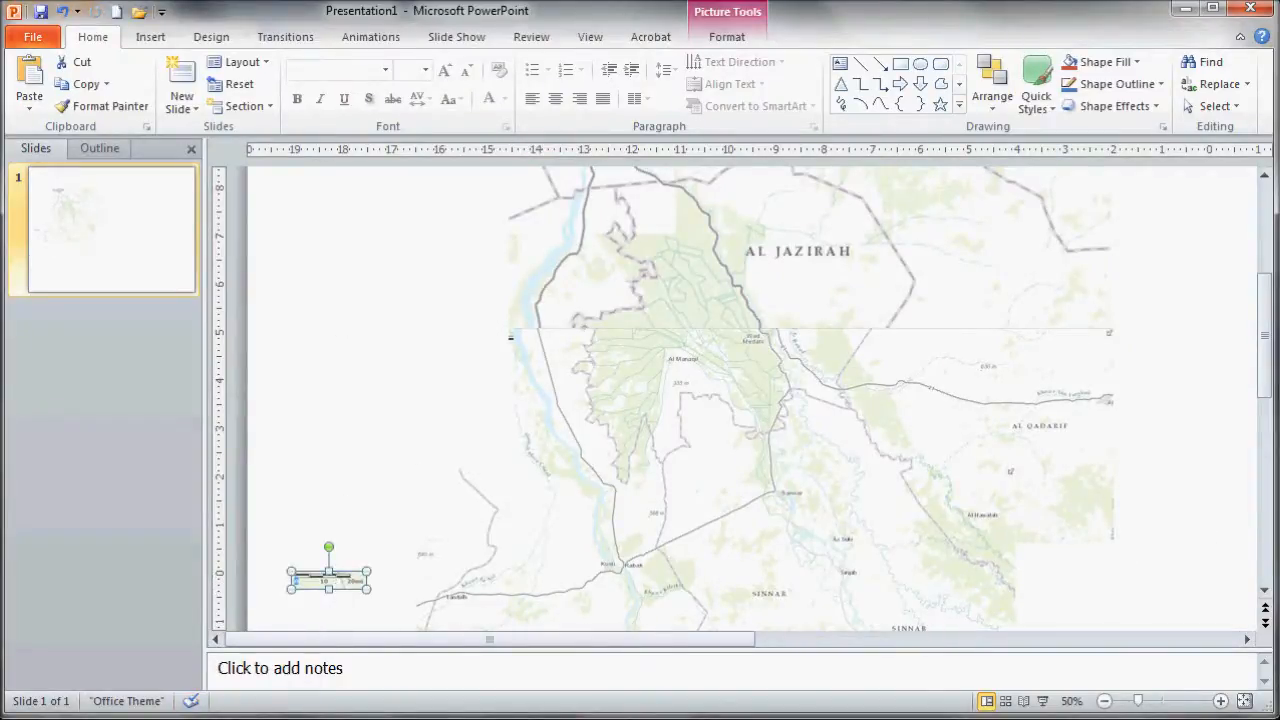
# - Open the web map's Details legend and capture the legend panel with its layer symbols
pyautogui.hotkey('alt', 'Tab')
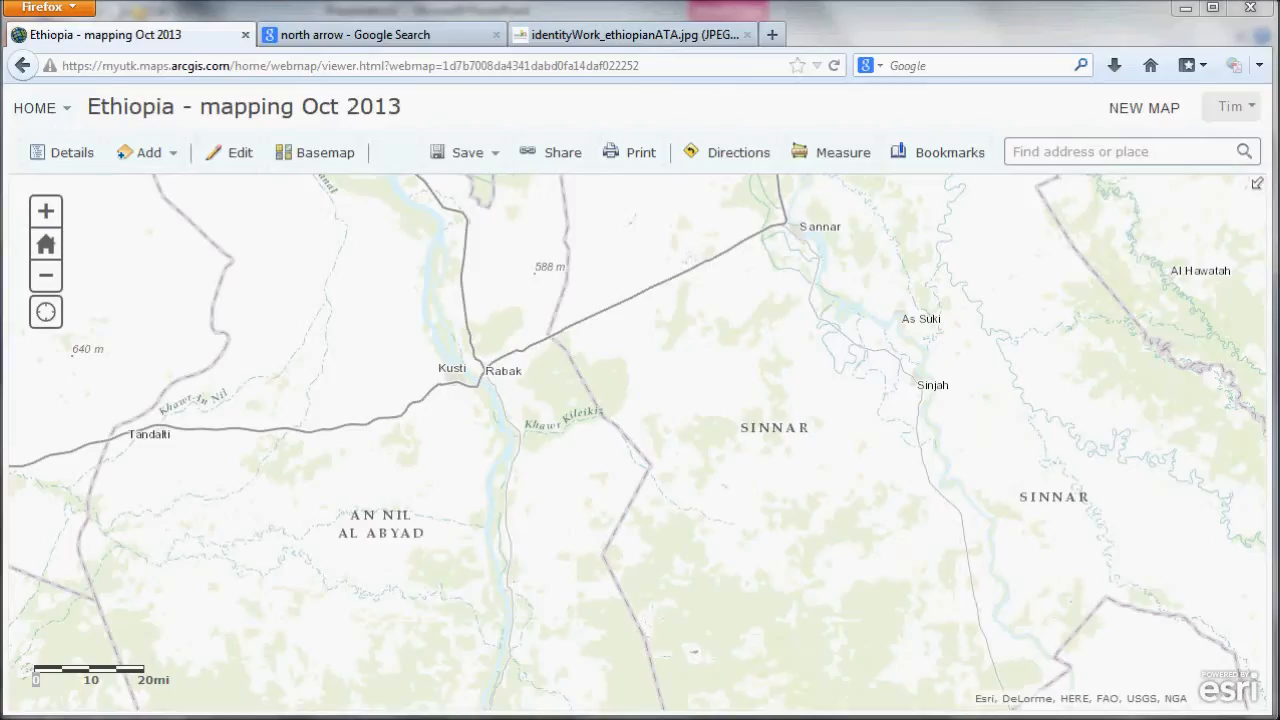
pyautogui.click(330, 8)
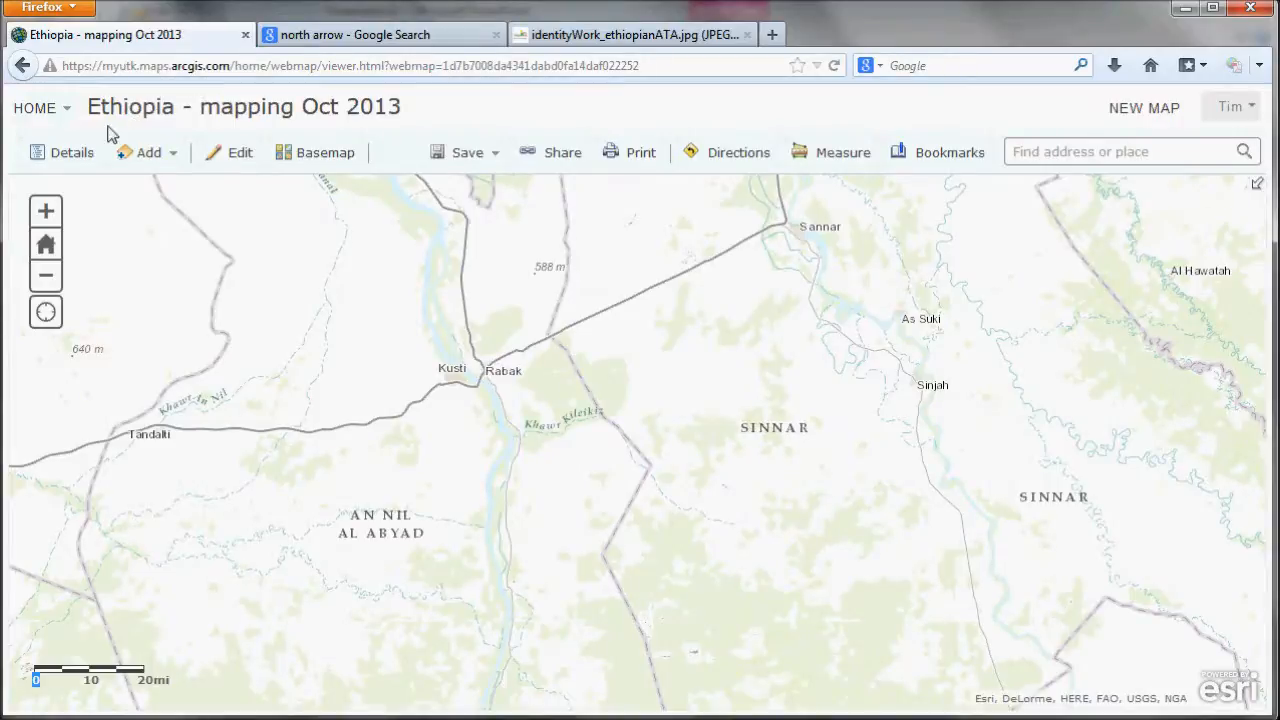
pyautogui.click(69, 156)
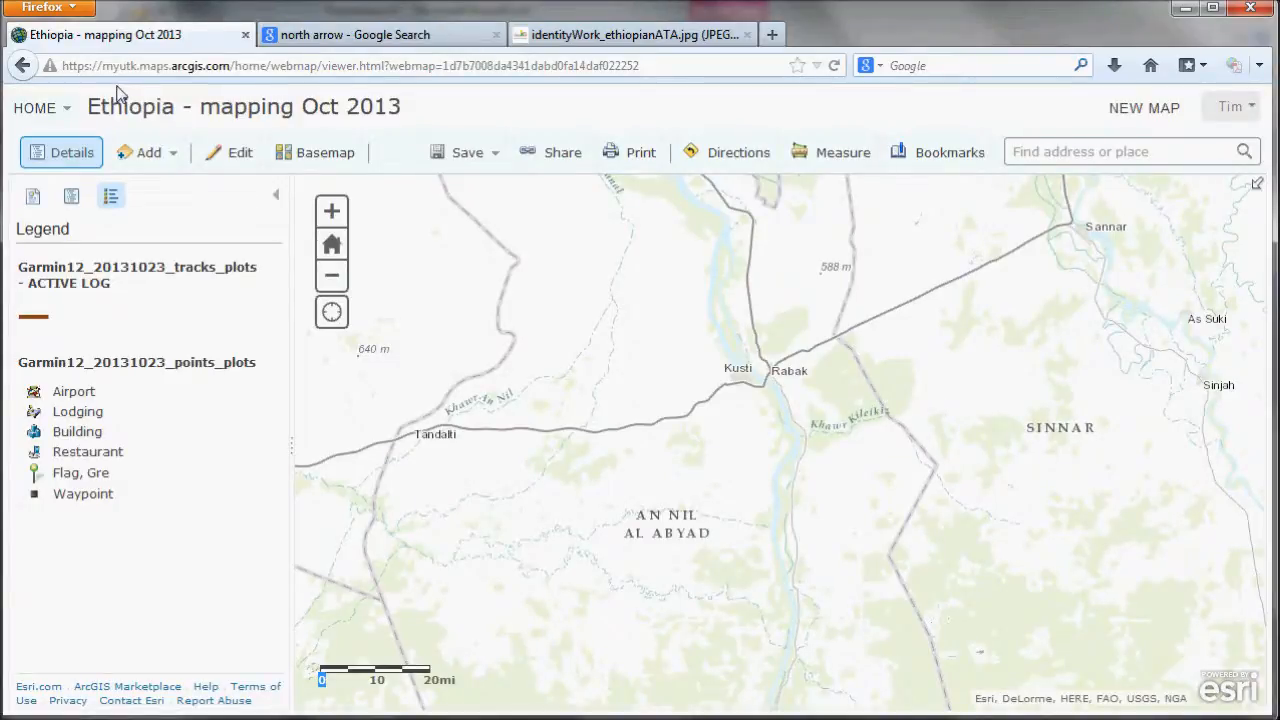
pyautogui.press('Print')
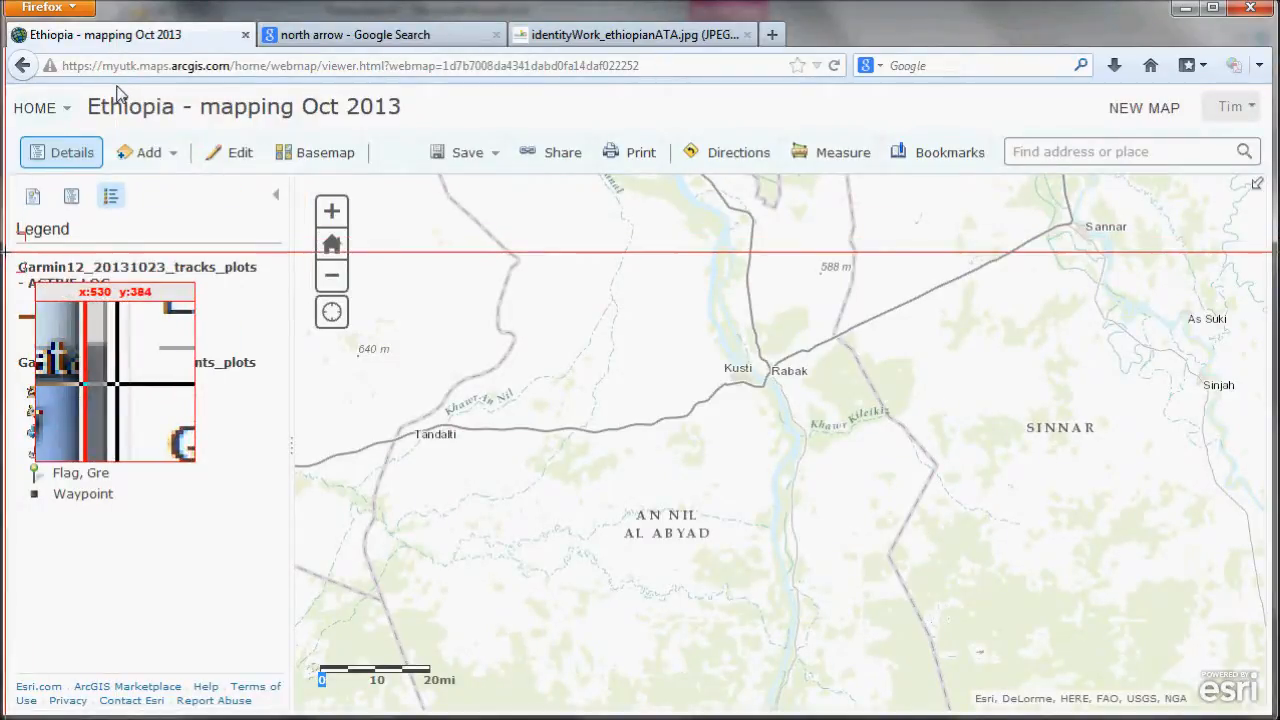
pyautogui.moveTo(7, 252); pyautogui.dragTo(149, 528)
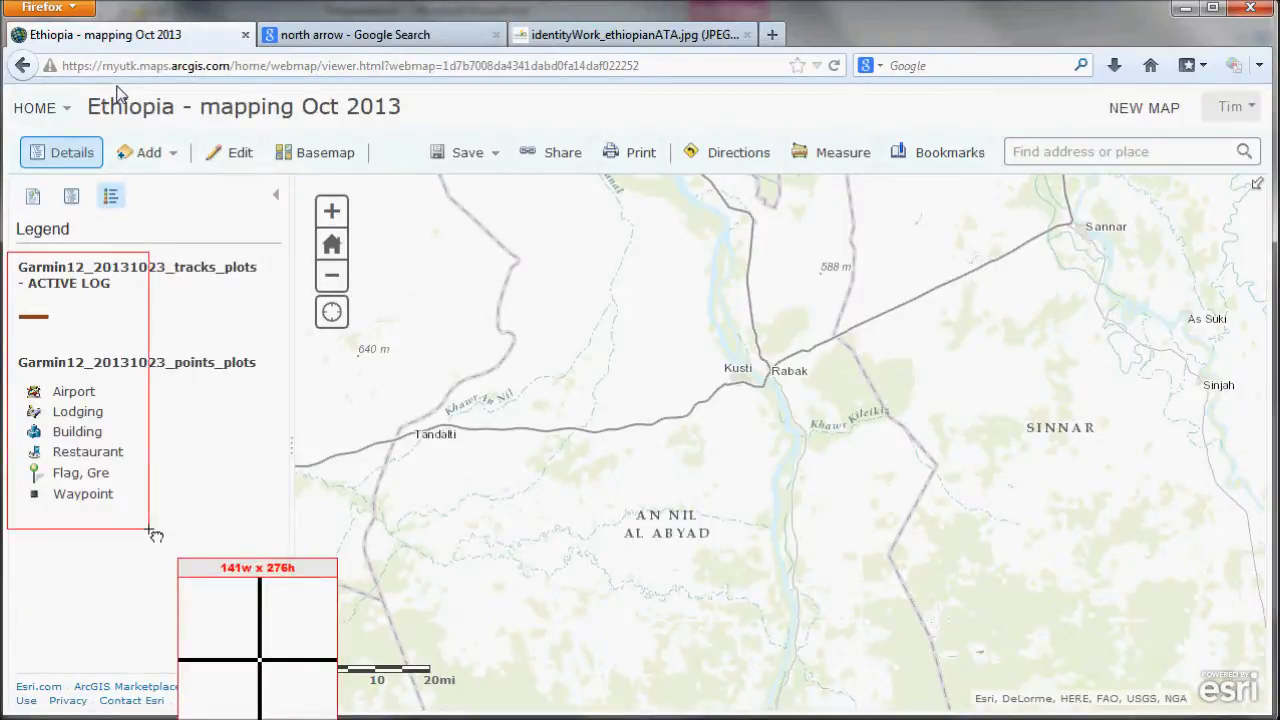
pyautogui.moveTo(149, 530); pyautogui.dragTo(149, 530)
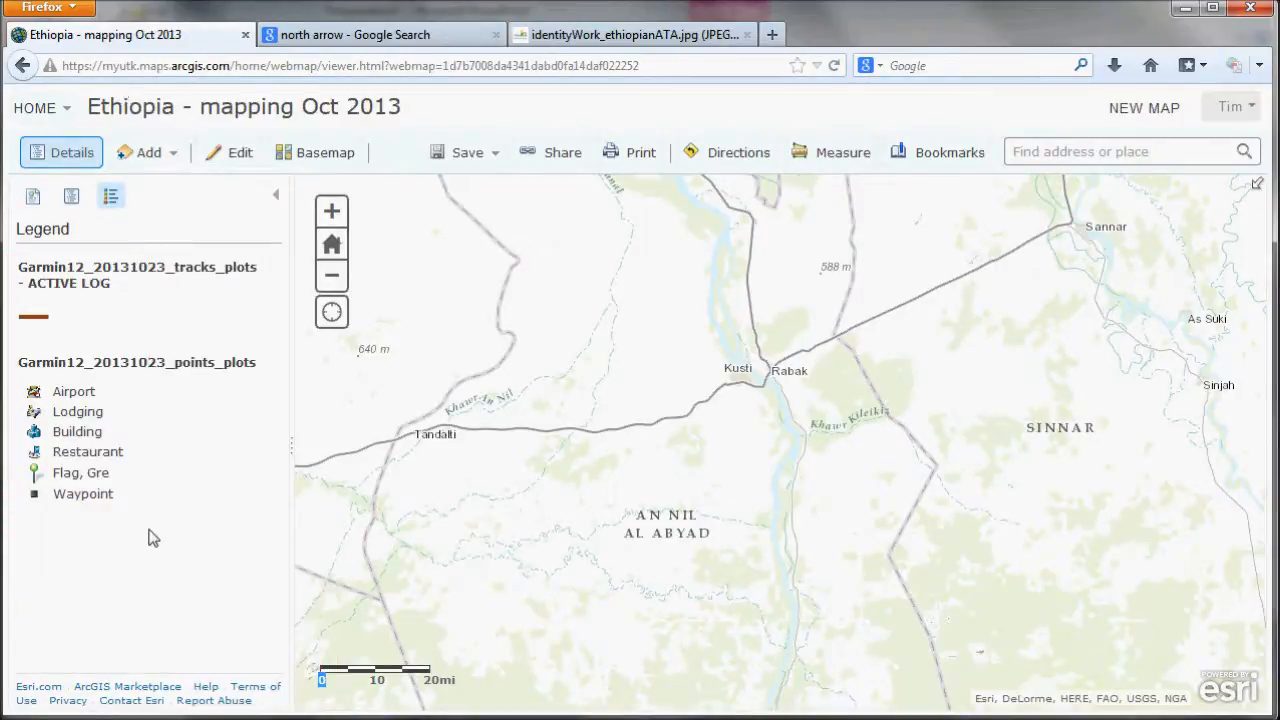
pyautogui.hotkey('alt', 'Tab')
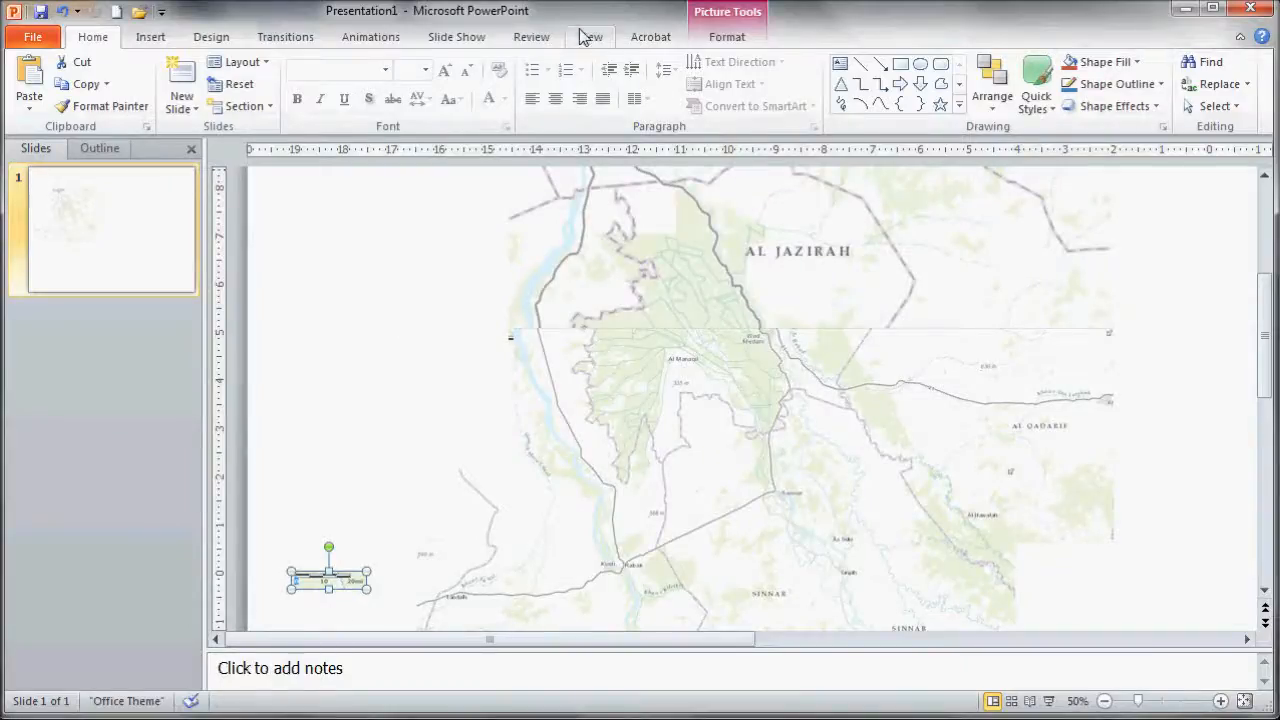
# - Fit the slide to the window and move the legend capture to the right of the map
pyautogui.click(590, 36)
pyautogui.click(500, 80)
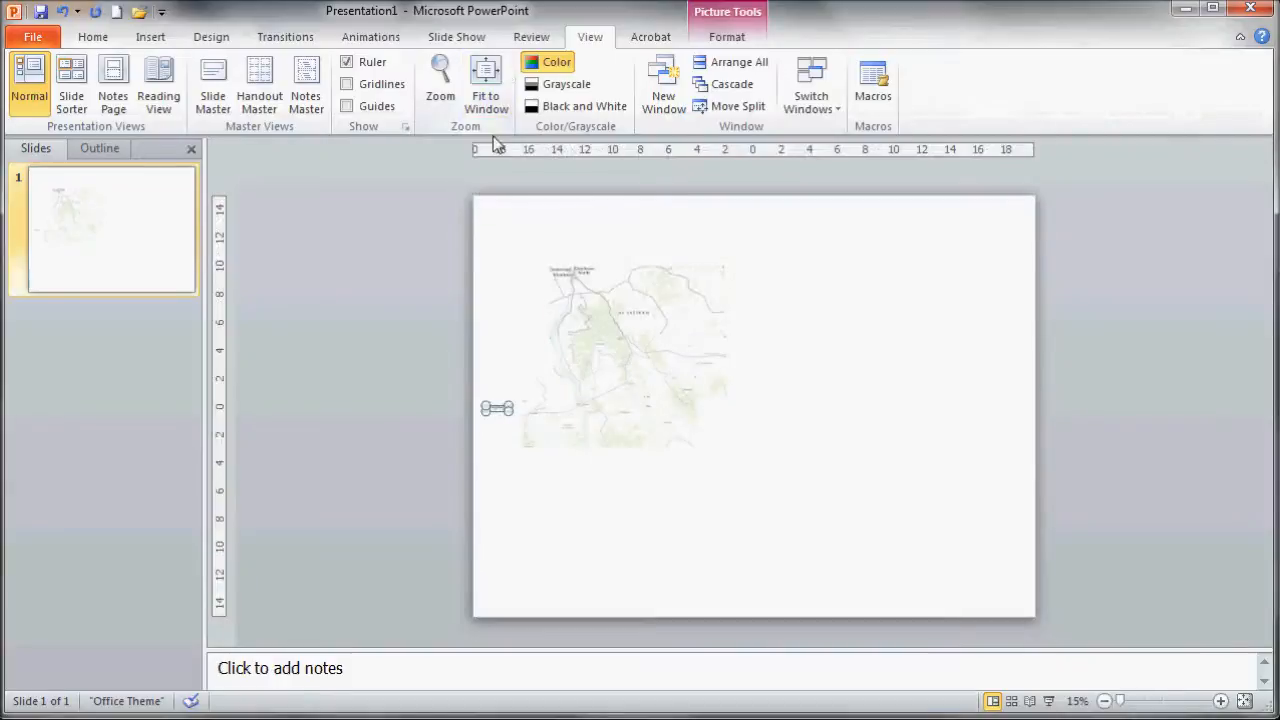
pyautogui.click(507, 358)
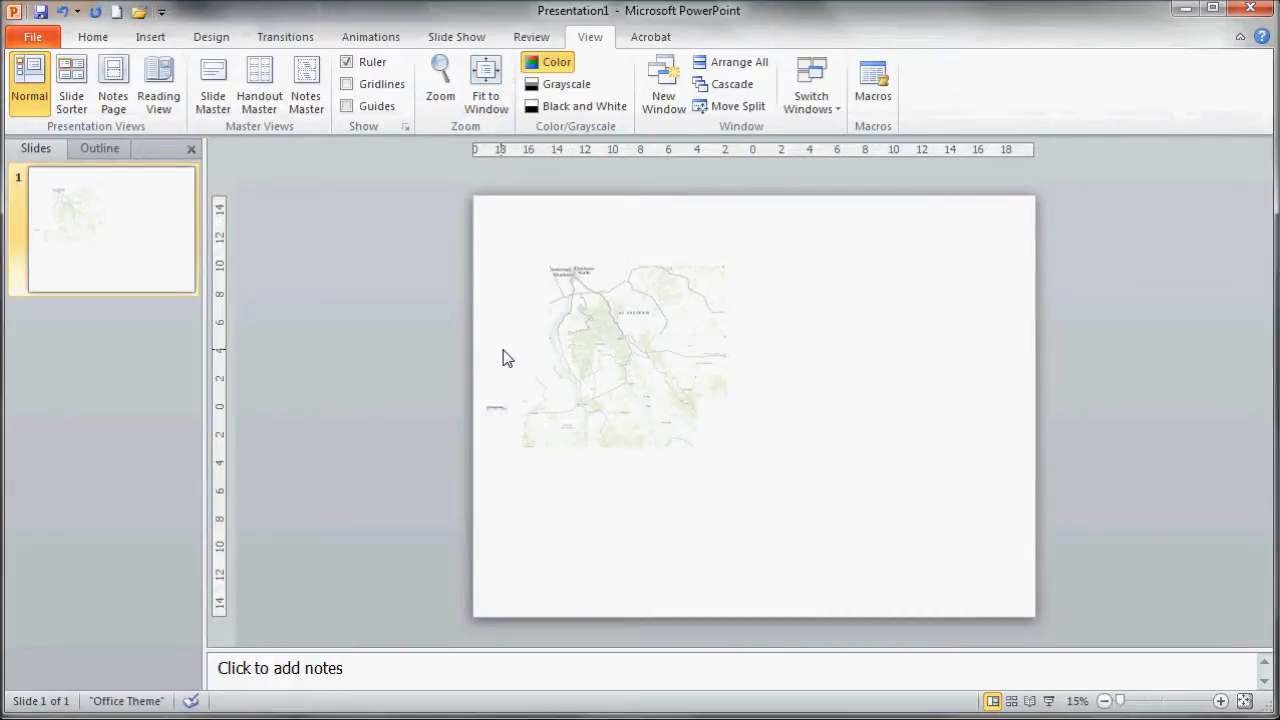
pyautogui.press('Tab')
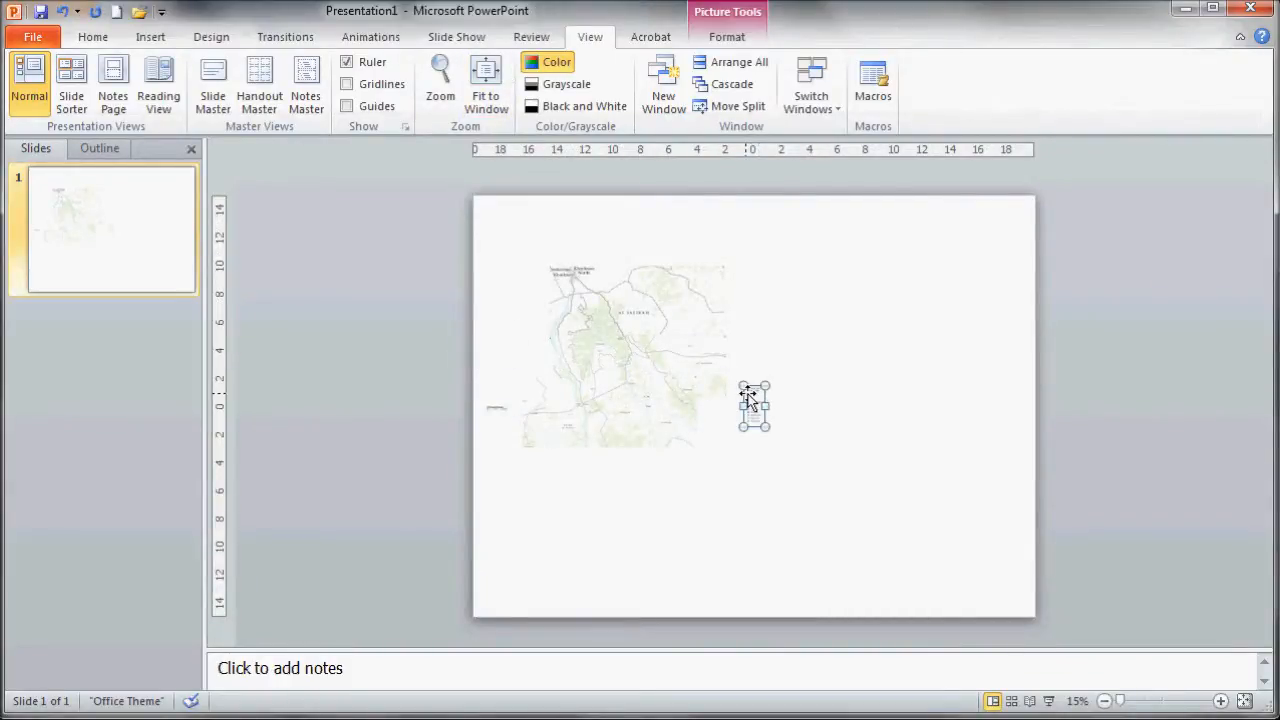
pyautogui.moveTo(752, 398); pyautogui.dragTo(889, 383)
# - Zoom the slide view to 100%
pyautogui.click(441, 85)
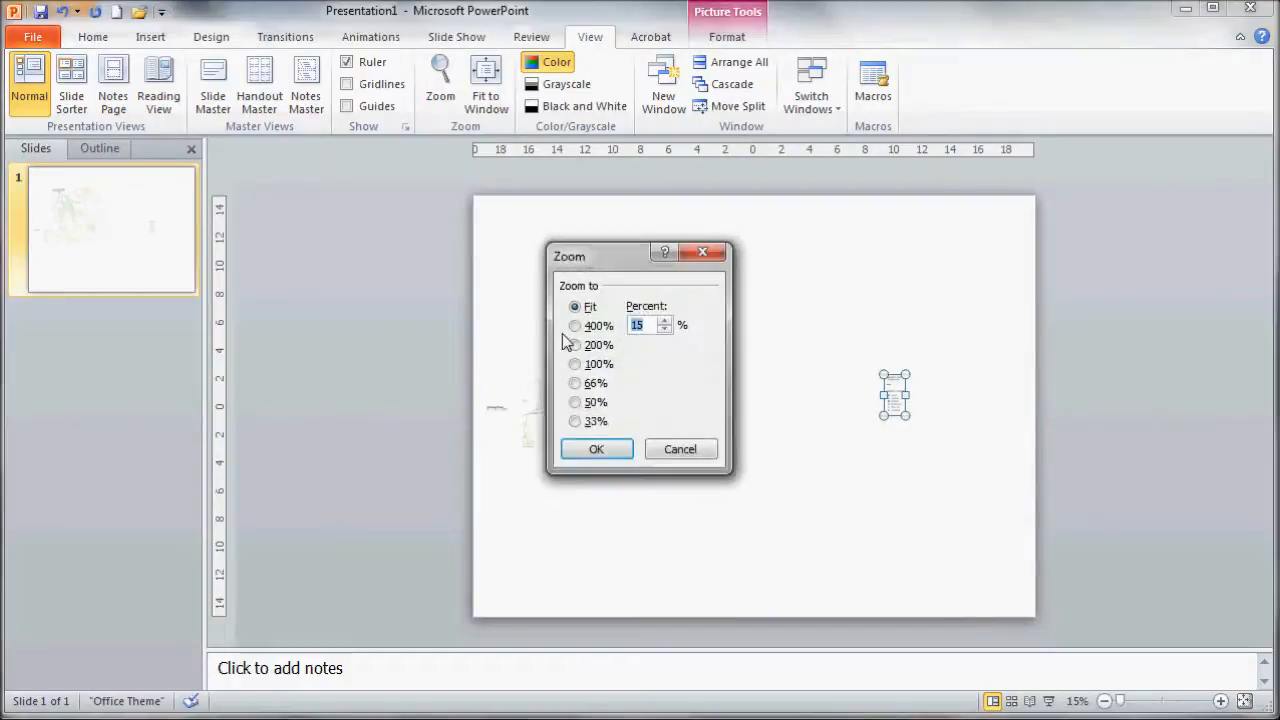
pyautogui.click(590, 366)
pyautogui.click(588, 446)
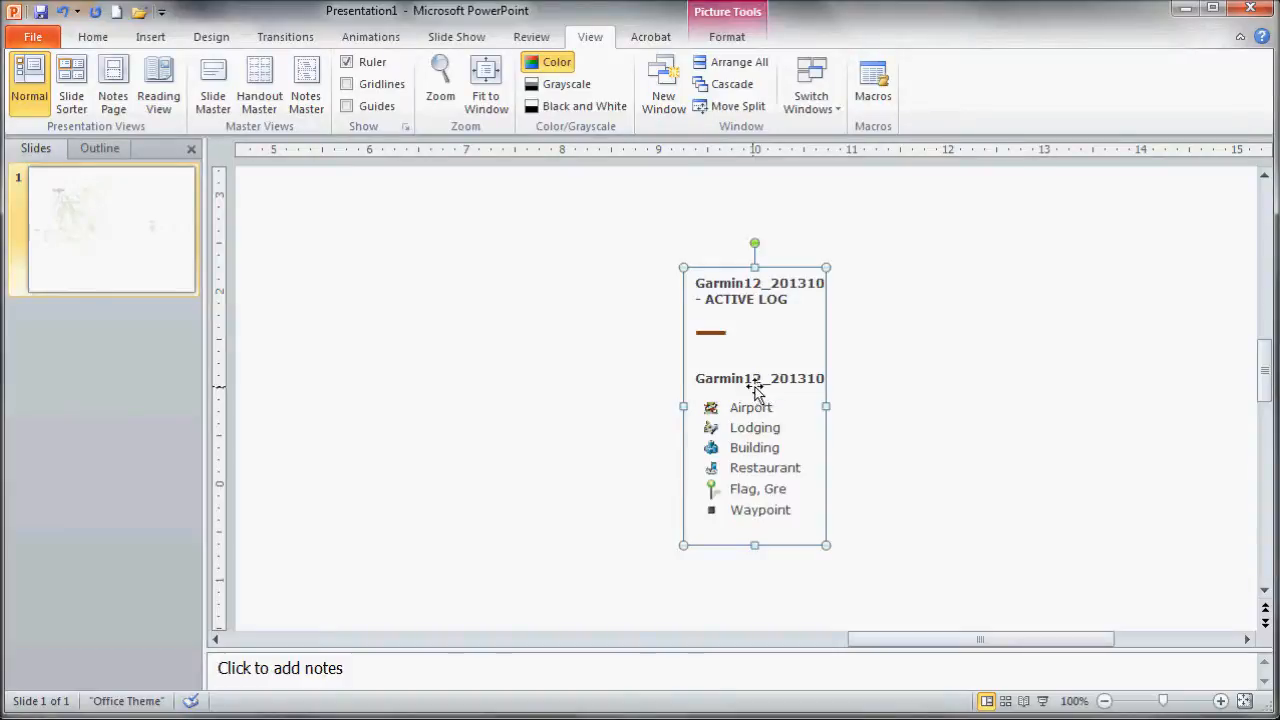
# - Paste a second copy of the legend beside the first and crop it down to just the brown track line symbol
pyautogui.hotkey('ctrl', 'v')
pyautogui.moveTo(755, 388); pyautogui.dragTo(852, 373)
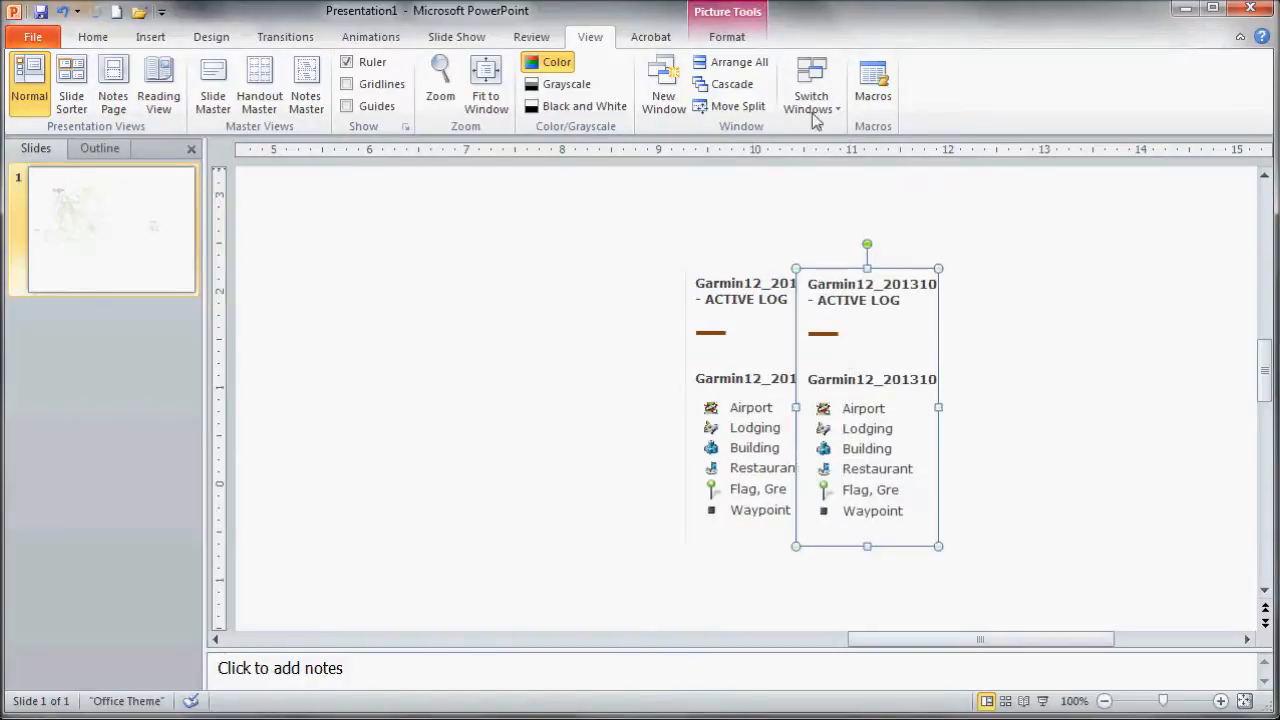
pyautogui.click(716, 40)
pyautogui.click(1068, 72)
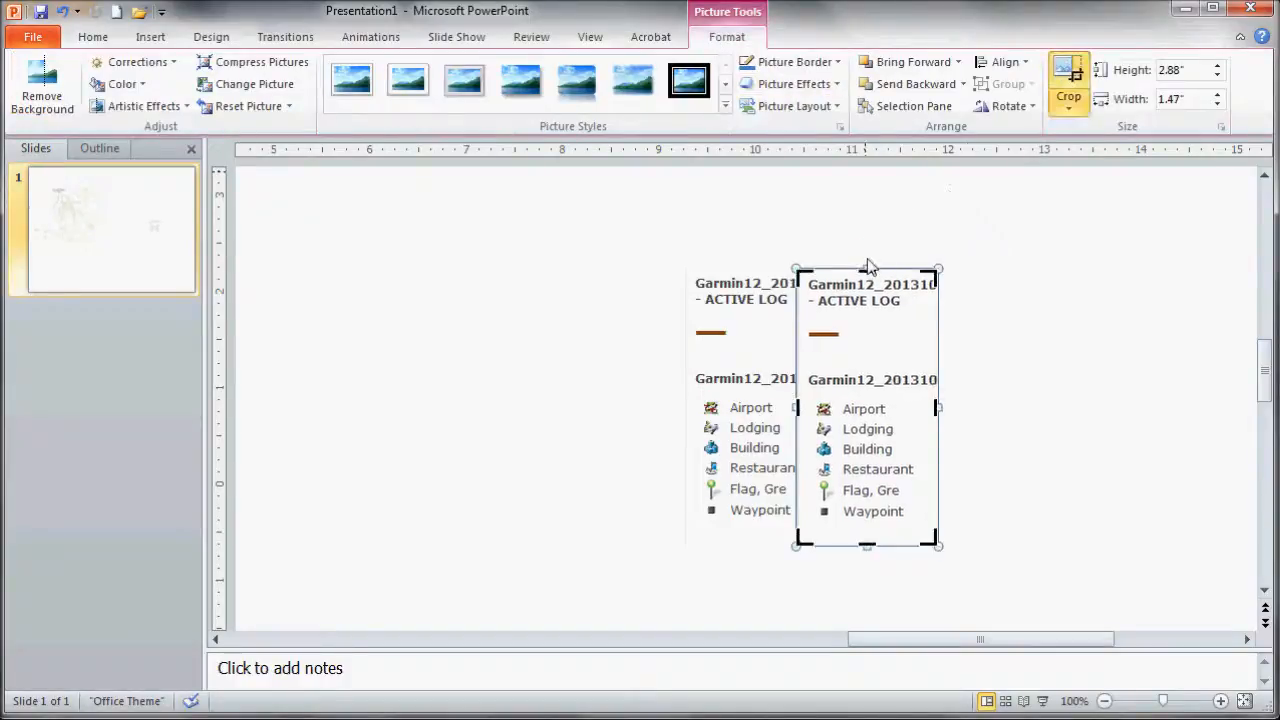
pyautogui.moveTo(863, 258); pyautogui.dragTo(865, 319)
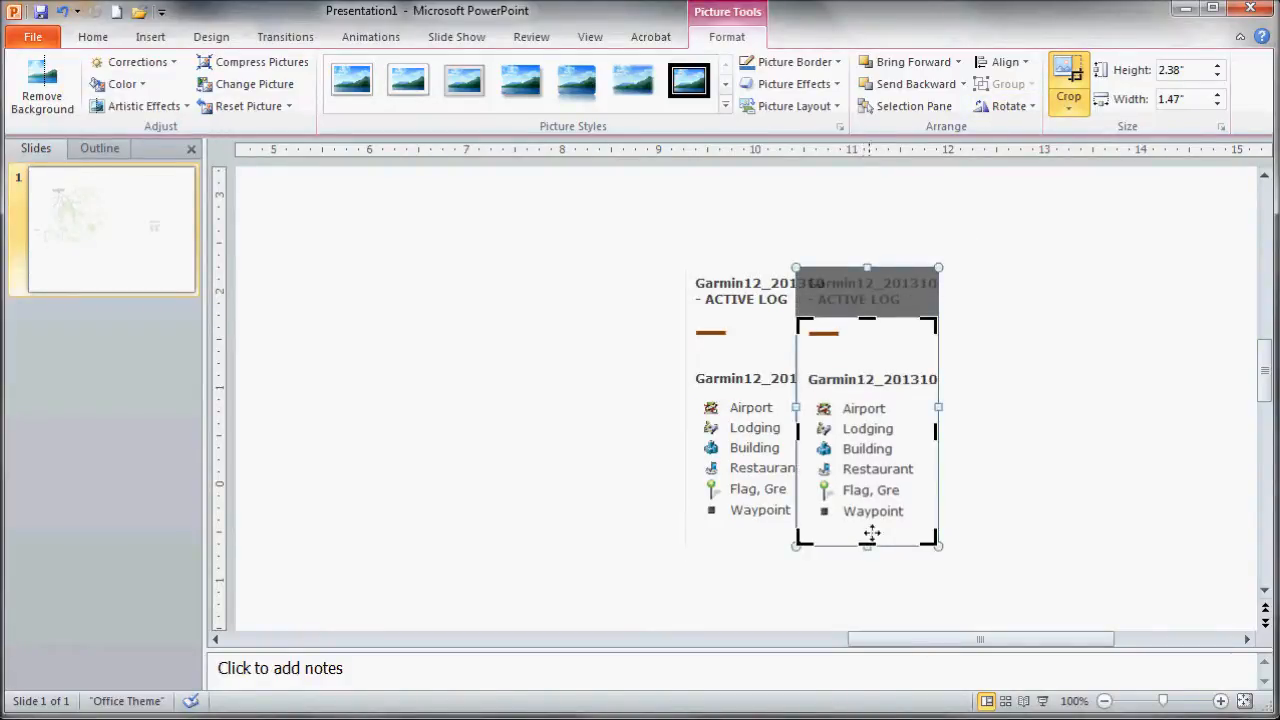
pyautogui.moveTo(866, 543); pyautogui.dragTo(860, 345)
pyautogui.click(728, 411)
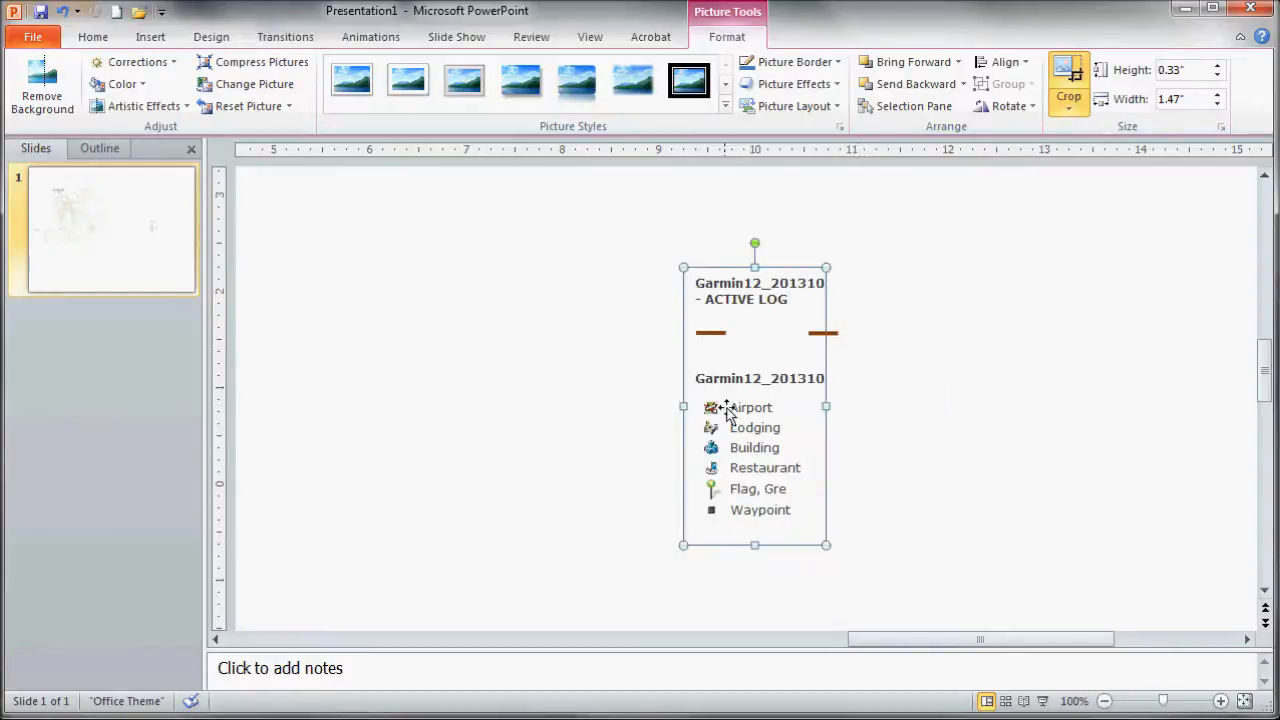
# - Crop the top off the original legend so only the point symbols list remains
pyautogui.click(1068, 72)
pyautogui.moveTo(756, 270); pyautogui.dragTo(749, 392)
pyautogui.click(538, 430)
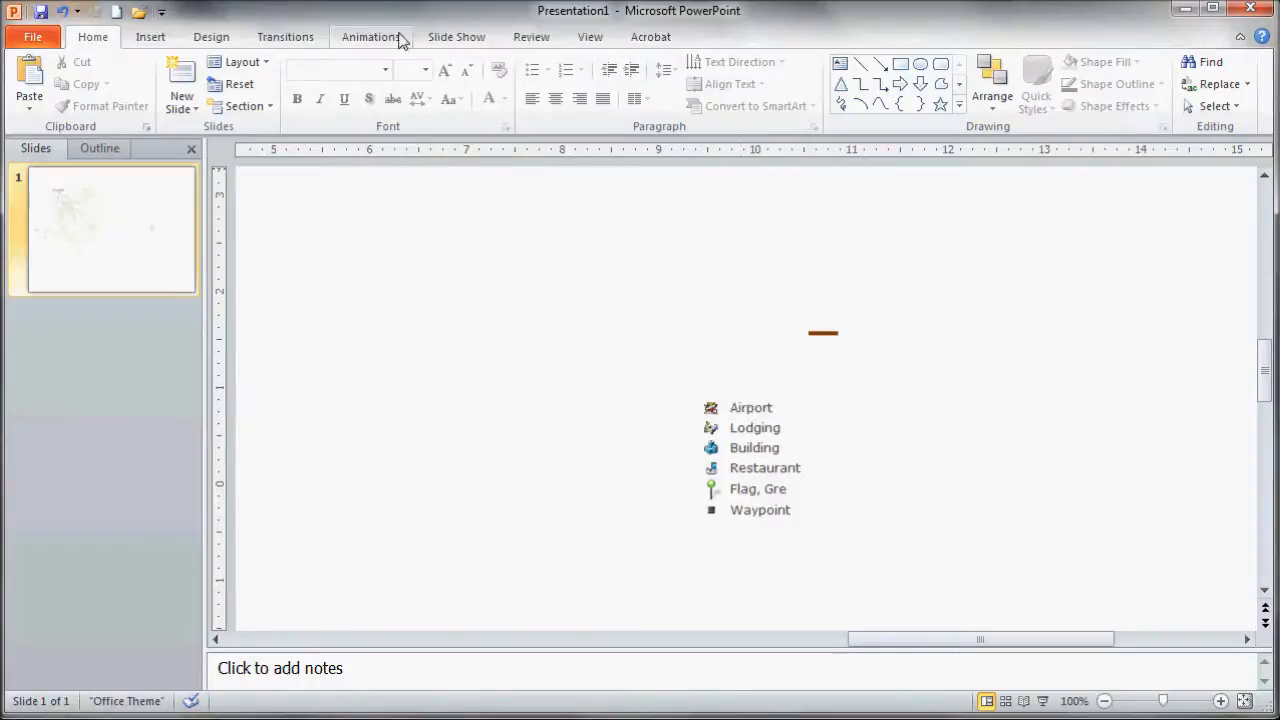
# - Draw a text box over the legend symbols and set its font size to 10
pyautogui.scroll(-1, 267, 45)
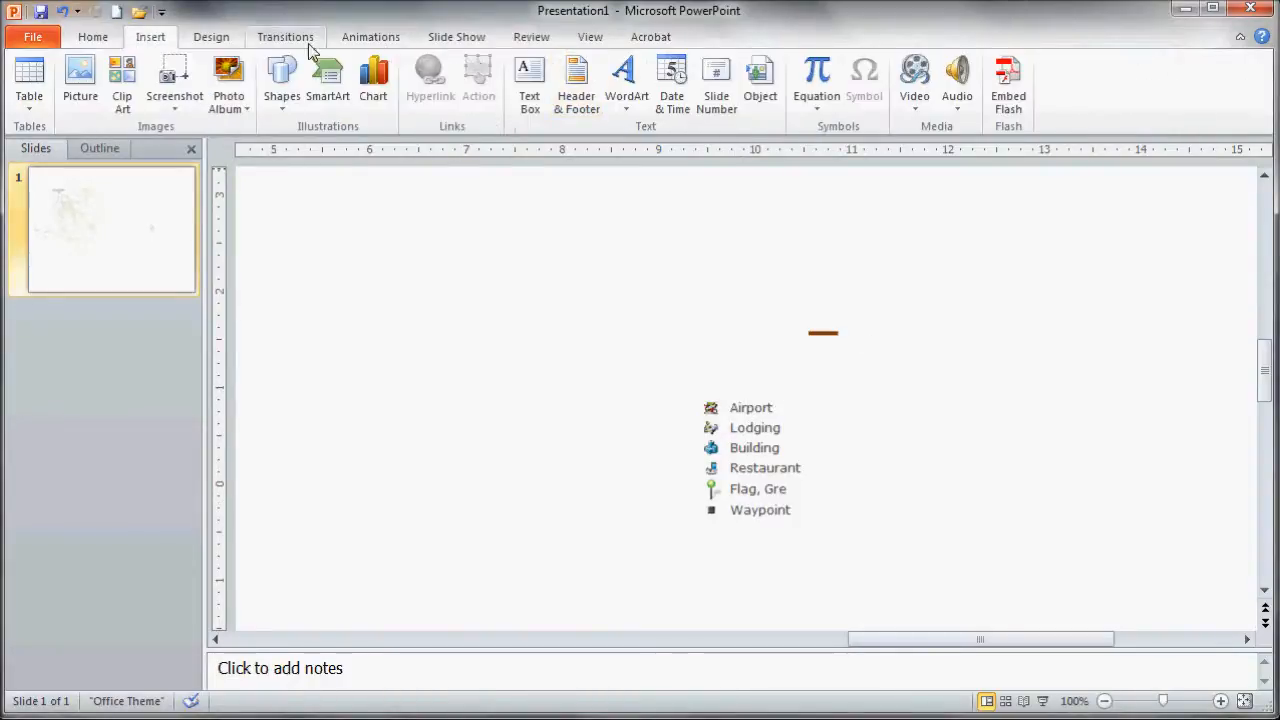
pyautogui.click(93, 40)
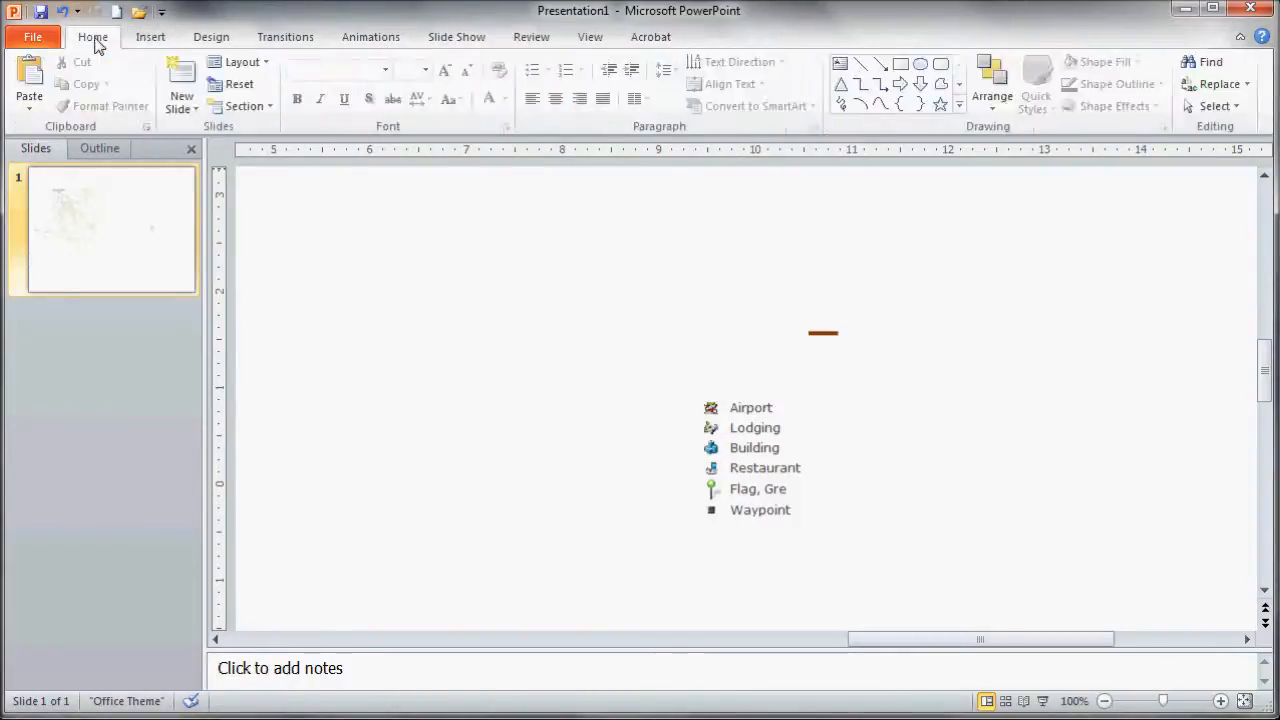
pyautogui.click(840, 64)
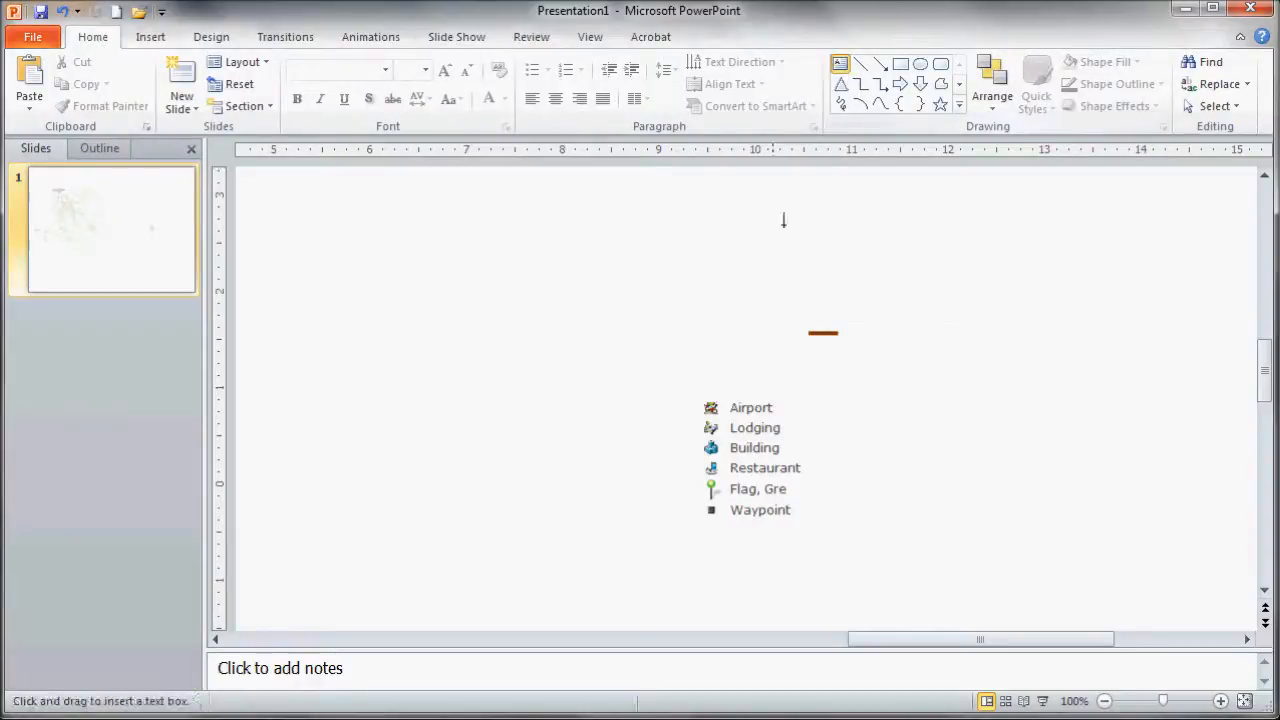
pyautogui.moveTo(731, 398)
pyautogui.mouseDown()
pyautogui.moveTo(772, 460)
pyautogui.moveTo(846, 531)
pyautogui.moveTo(867, 531)
pyautogui.mouseUp()
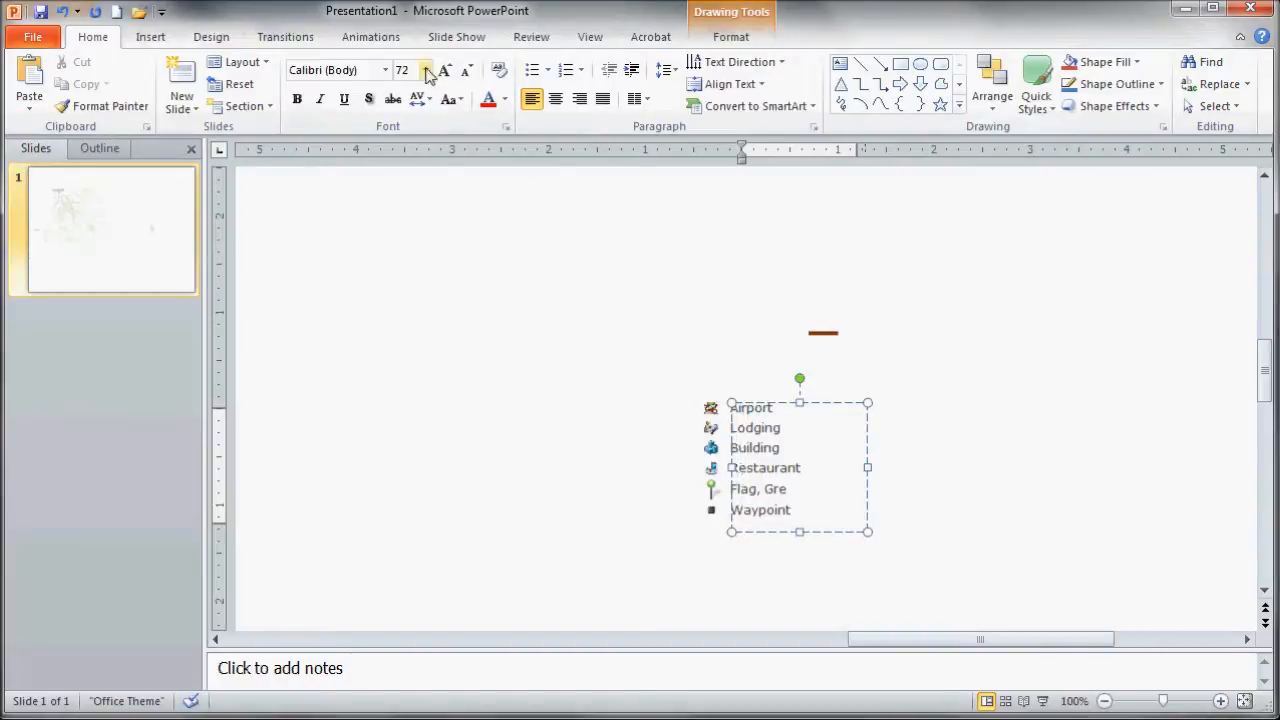
pyautogui.click(425, 70)
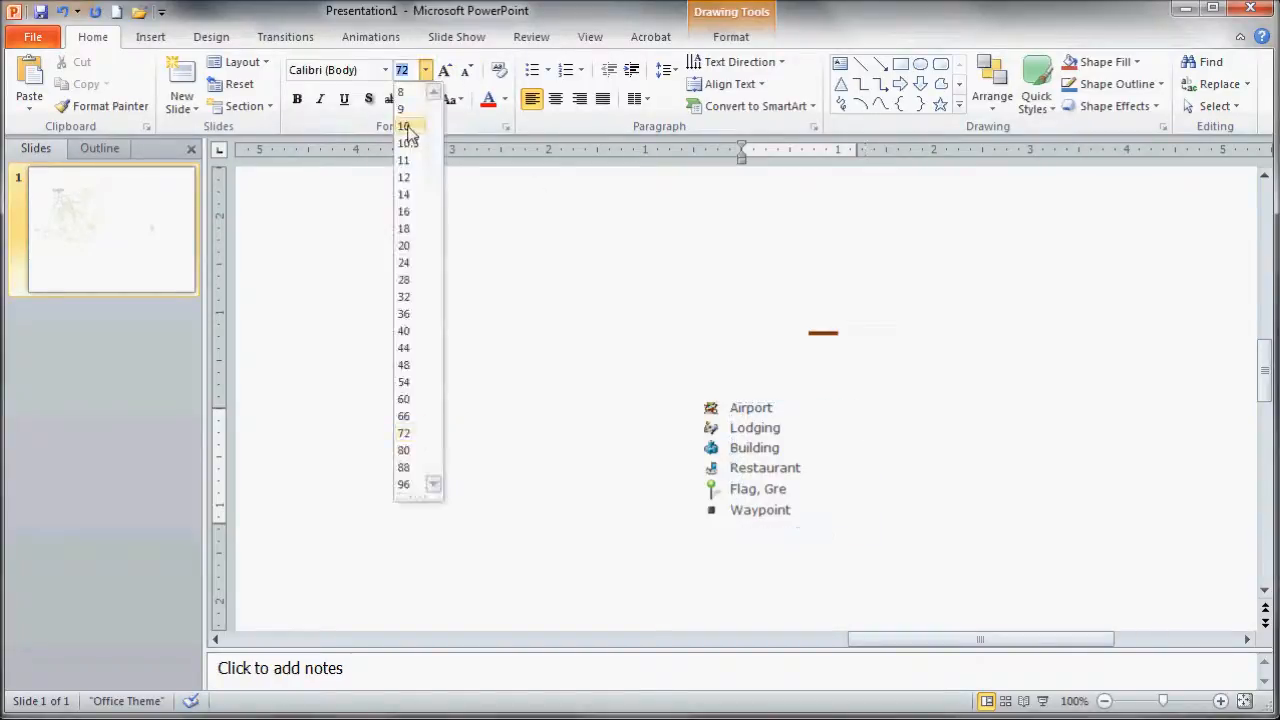
pyautogui.click(408, 130)
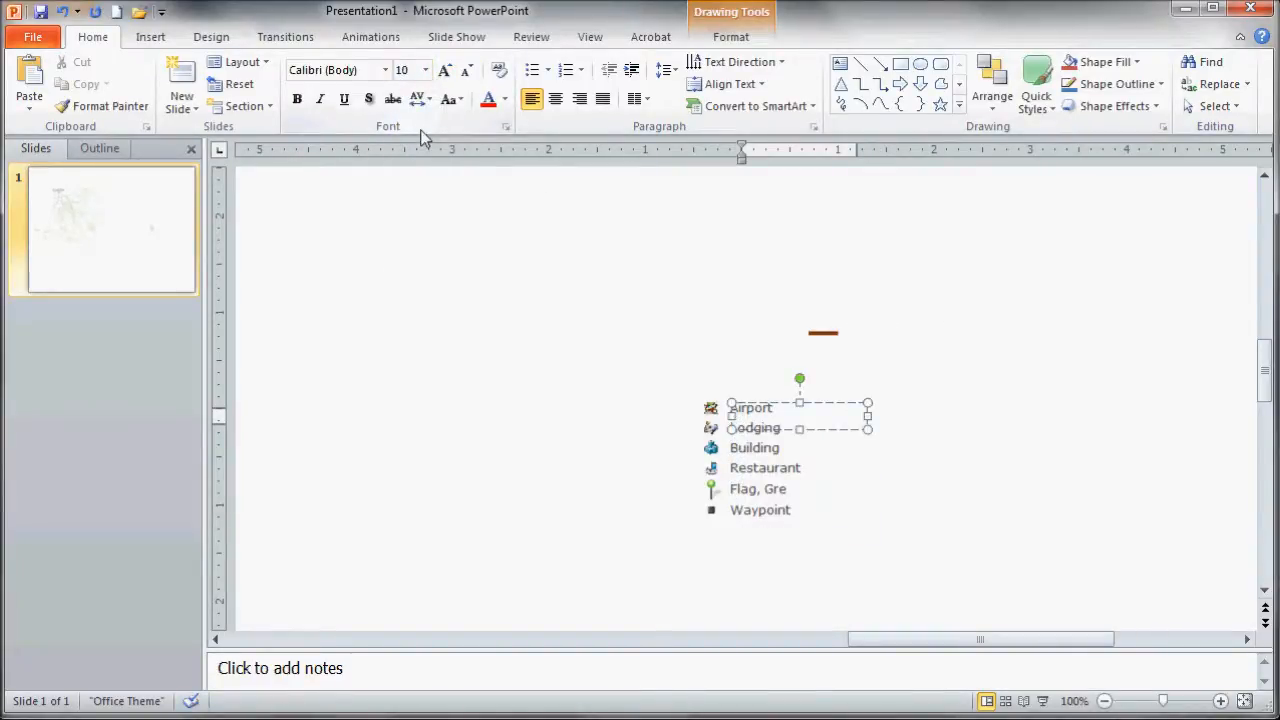
# - Move the text box beside the symbols and type the labels Airport, Lodging, Buildings, Restaurants, Research Sites and Other location
pyautogui.moveTo(766, 412); pyautogui.dragTo(841, 407)
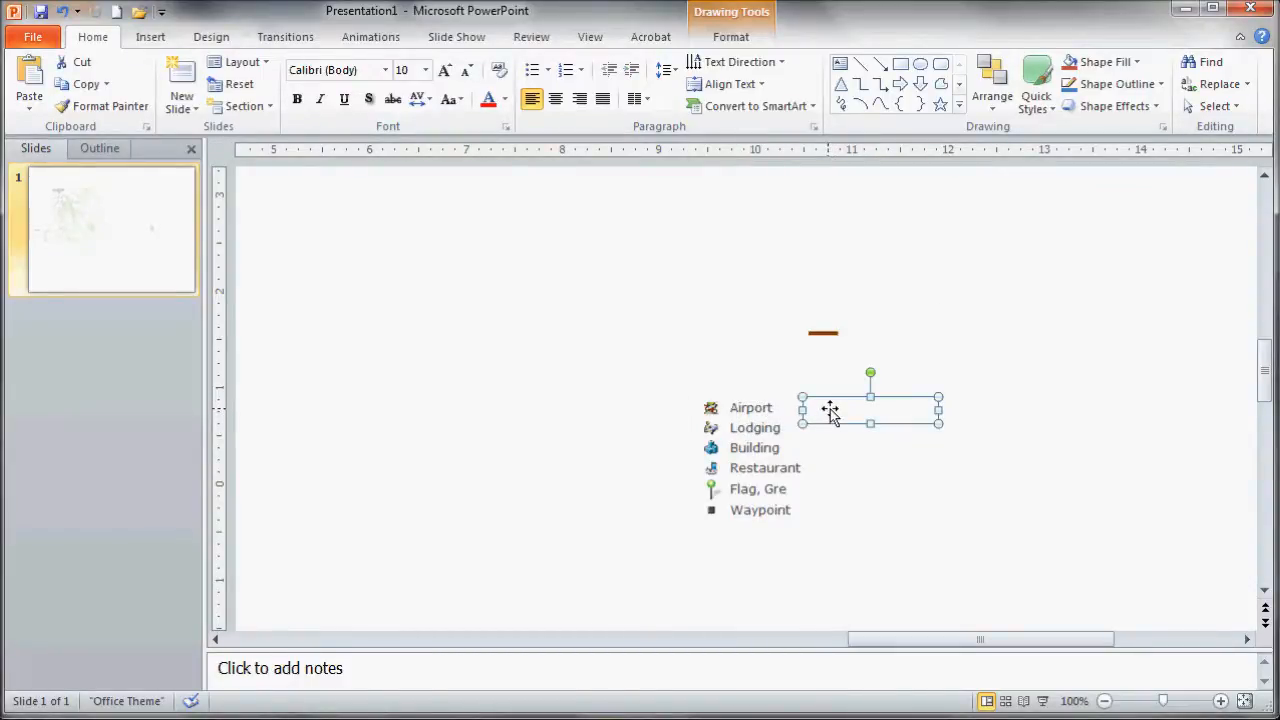
pyautogui.write('Airport')
pyautogui.press('Return')
pyautogui.write('Lod')
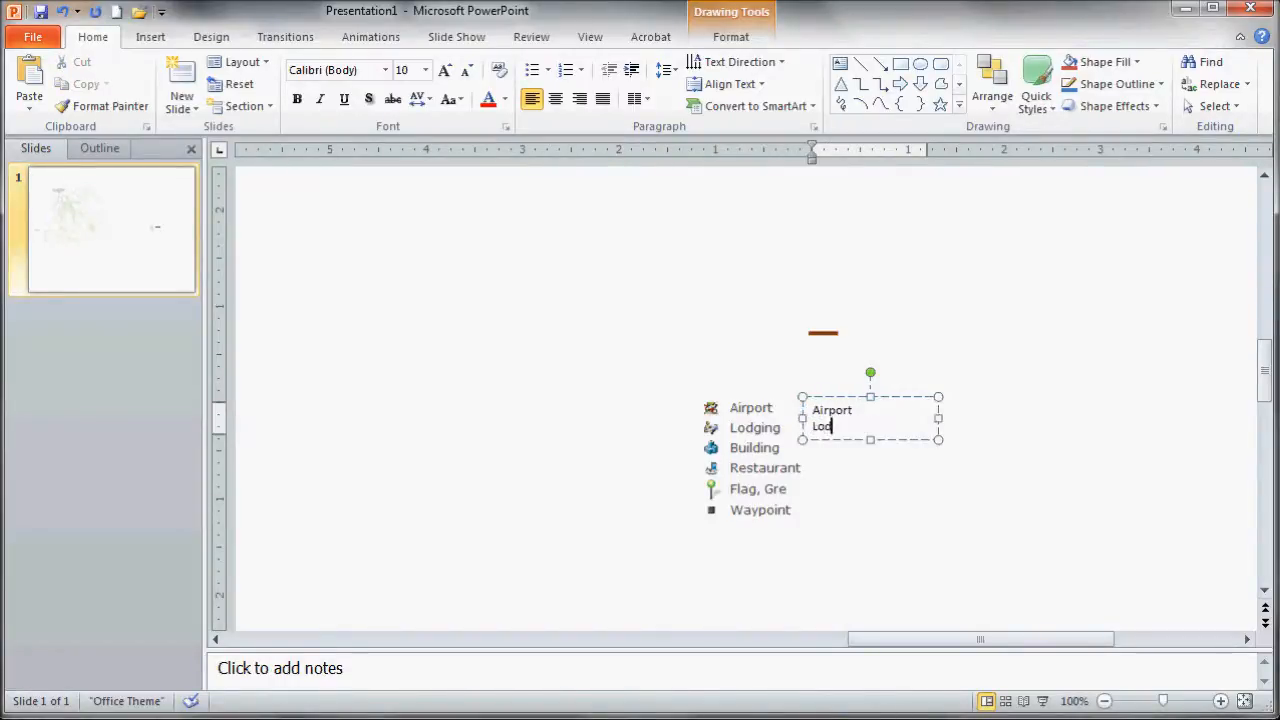
pyautogui.write('ging')
pyautogui.press('Return')
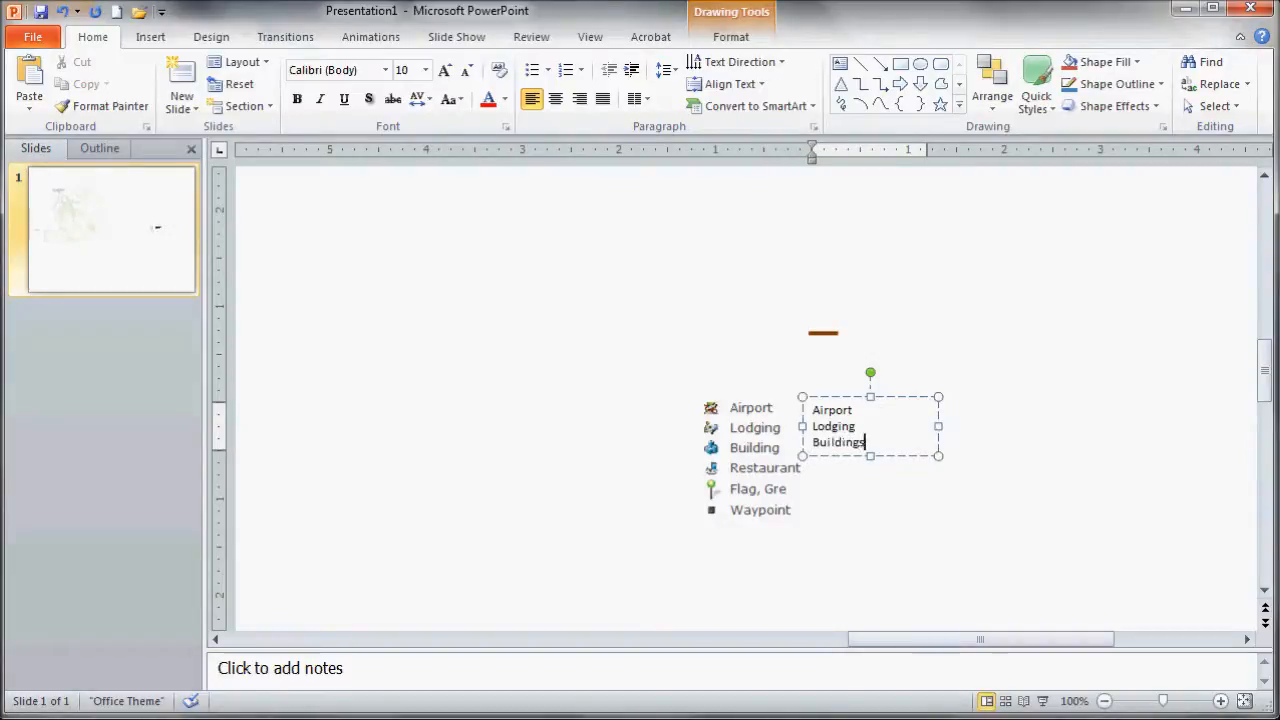
pyautogui.write('Buildings')
pyautogui.press('Return')
pyautogui.write('Restaurants')
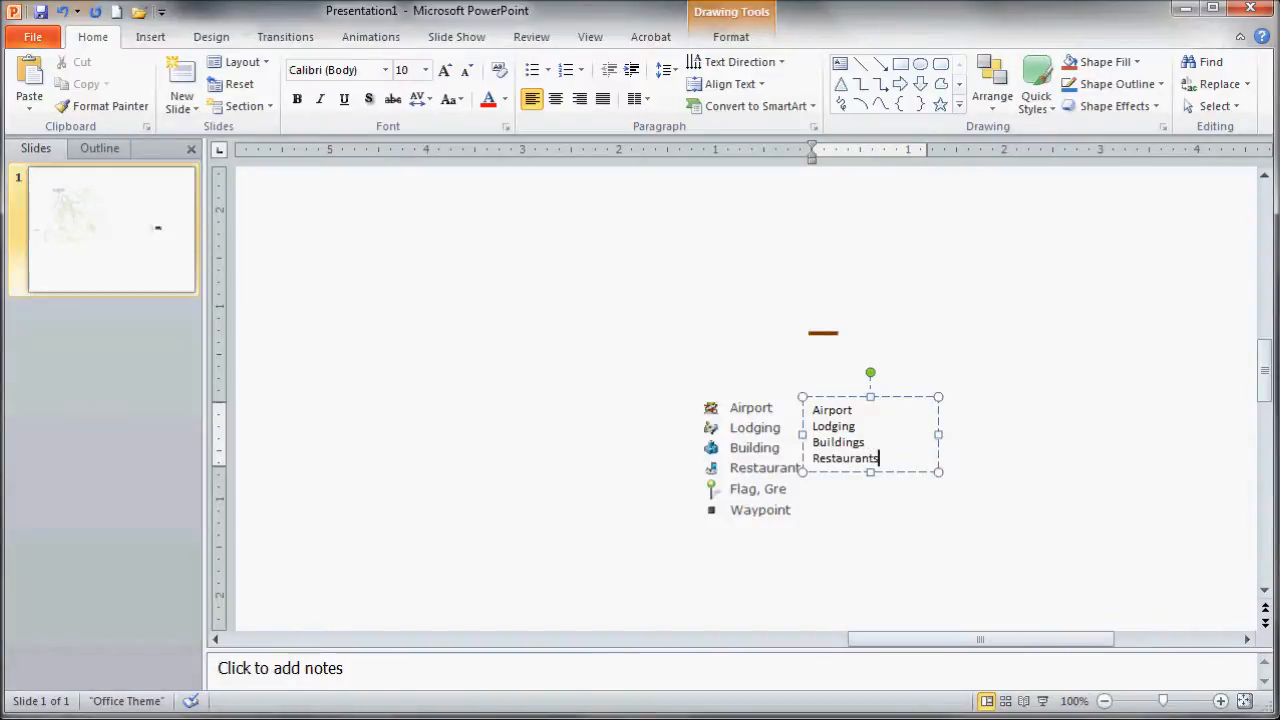
pyautogui.press('Return')
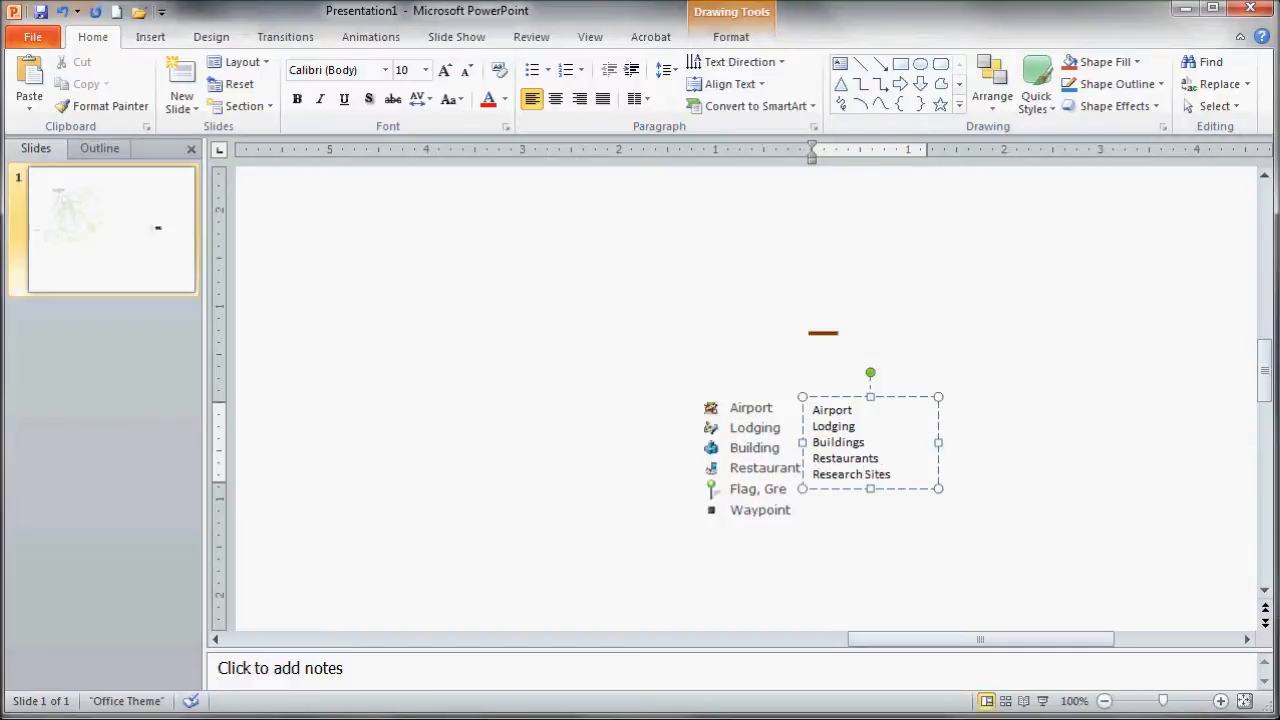
pyautogui.press('Return')
pyautogui.write('Othe')
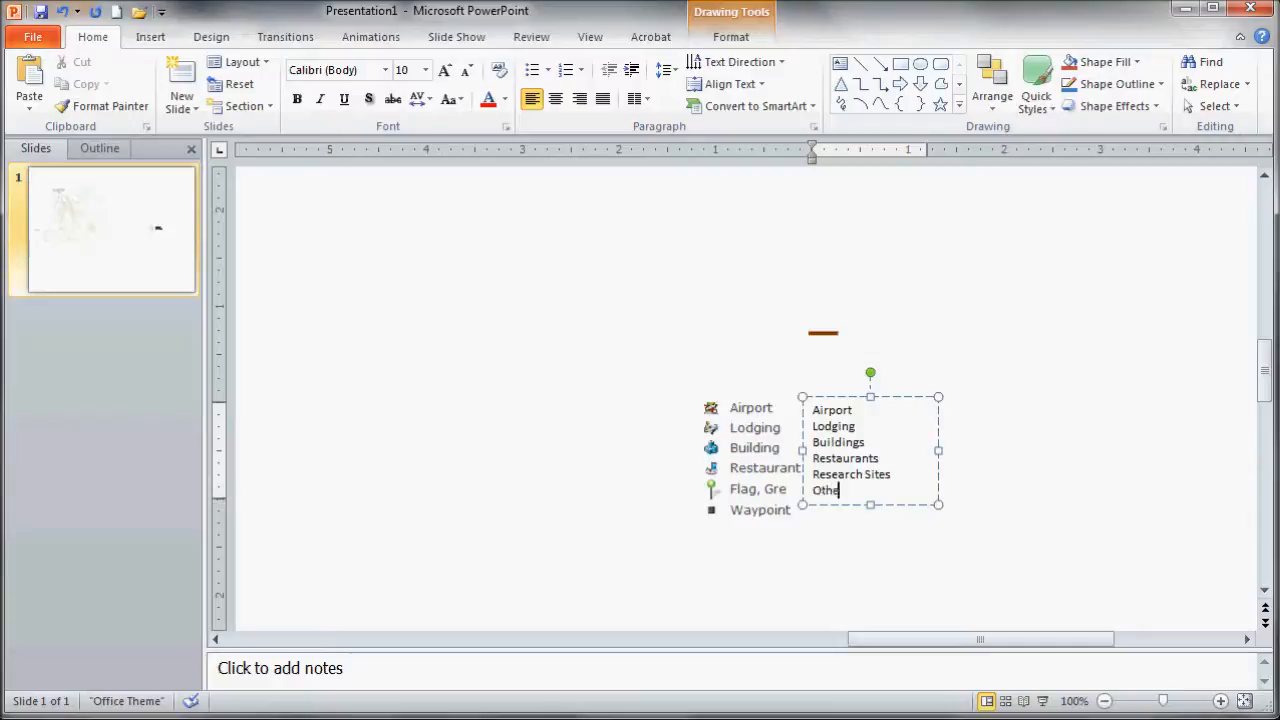
pyautogui.write('r locatio')
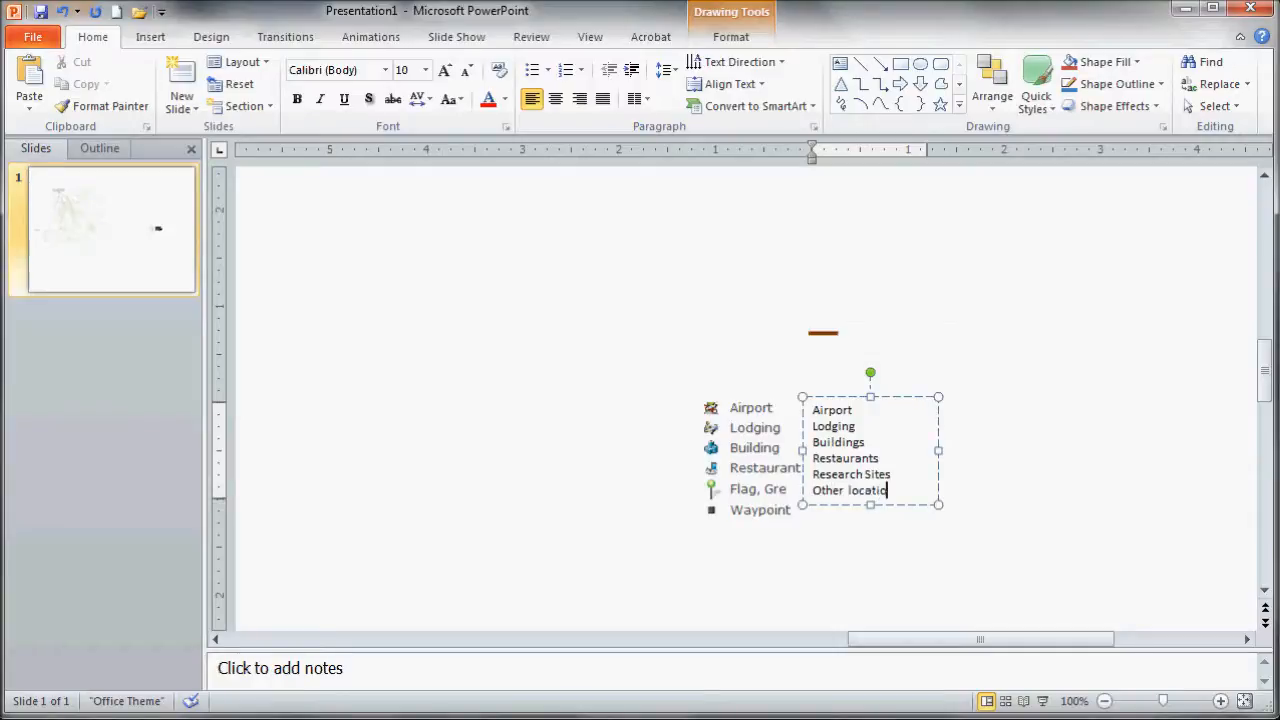